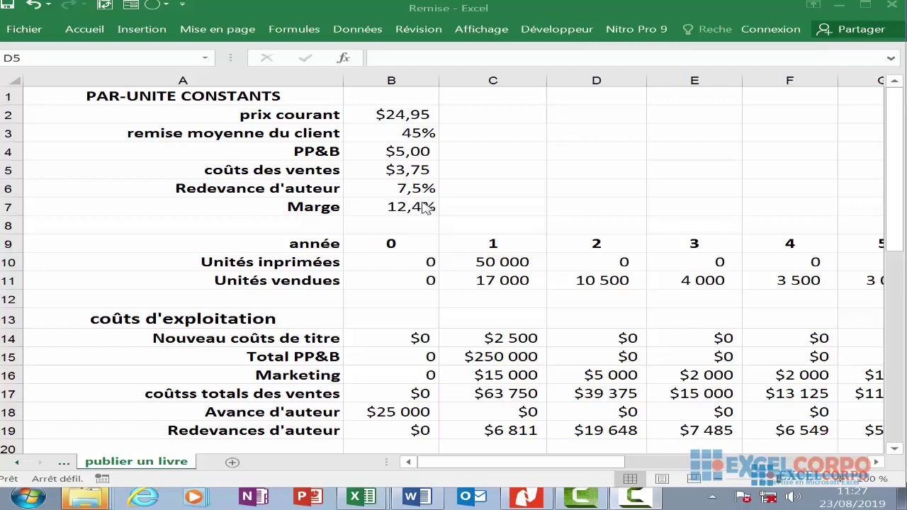
Look over the book-publishing sheet from the per-unit constants down to the cash-flow analysis
click(443, 188)
scroll(447, 189, down, 4)
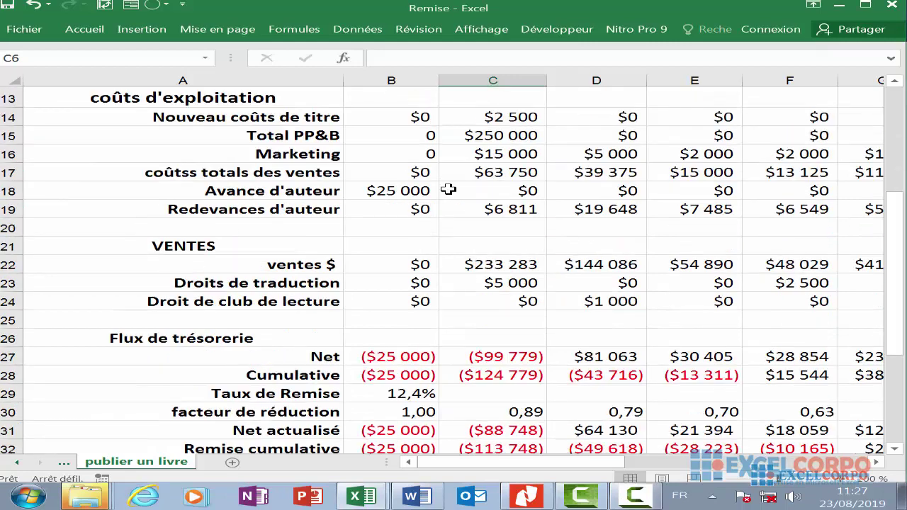
scroll(448, 189, up, 4)
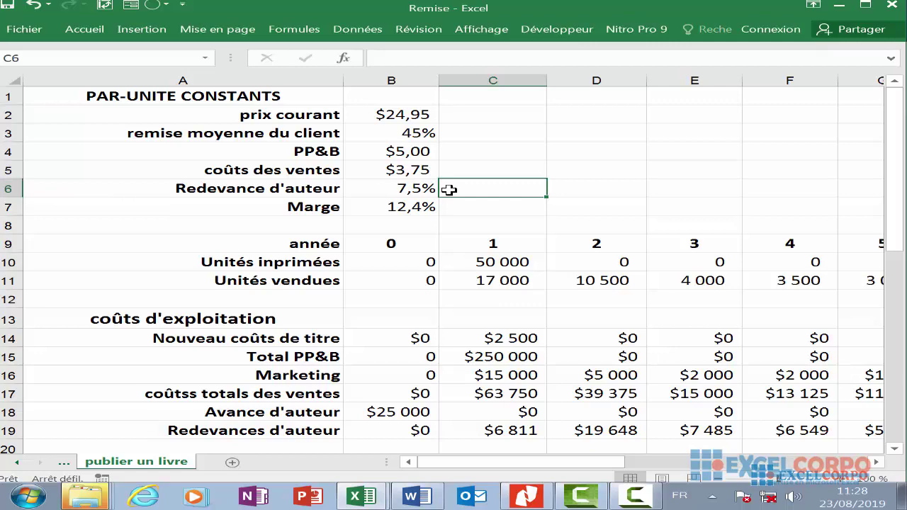
scroll(491, 318, down, 9)
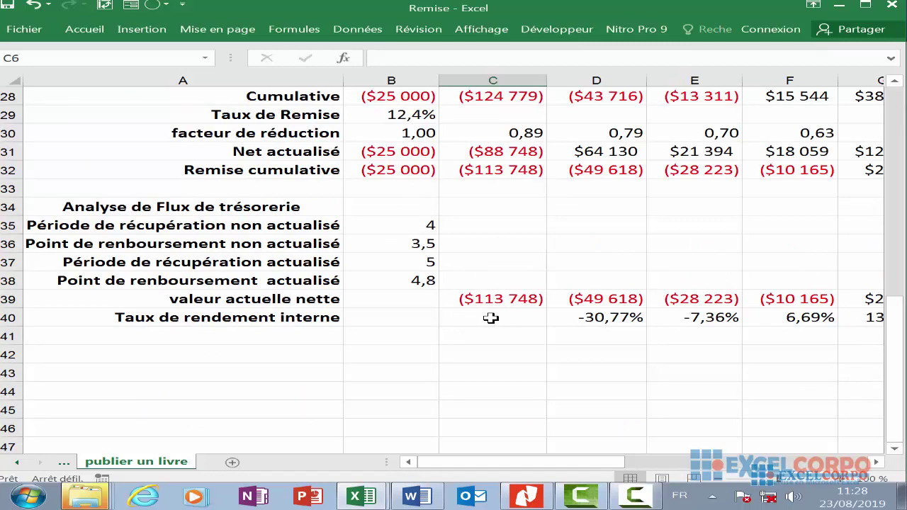
Examine the formulas for the undiscounted and discounted payback periods and payback points in B35:B38
click(428, 225)
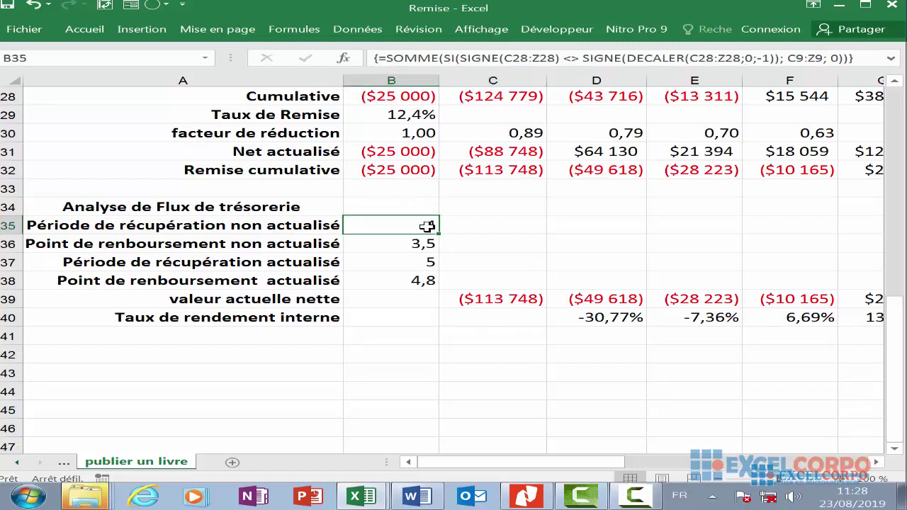
click(405, 244)
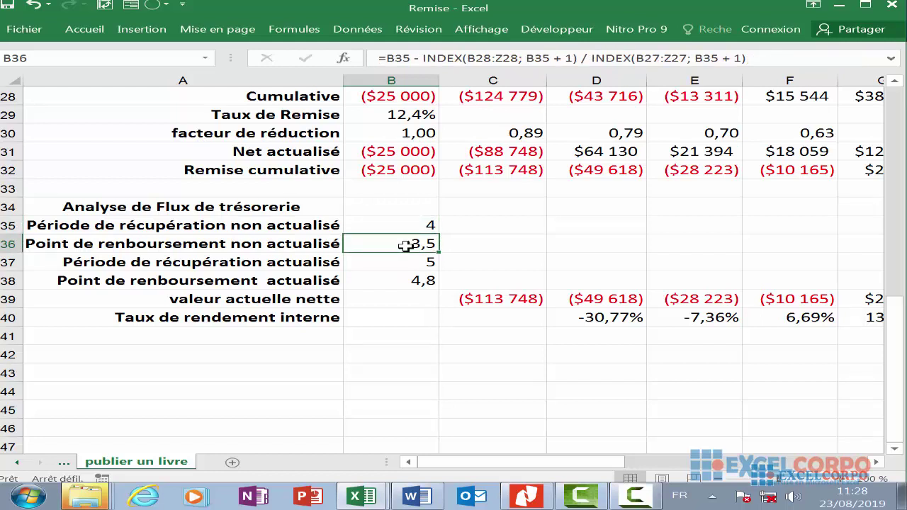
click(421, 262)
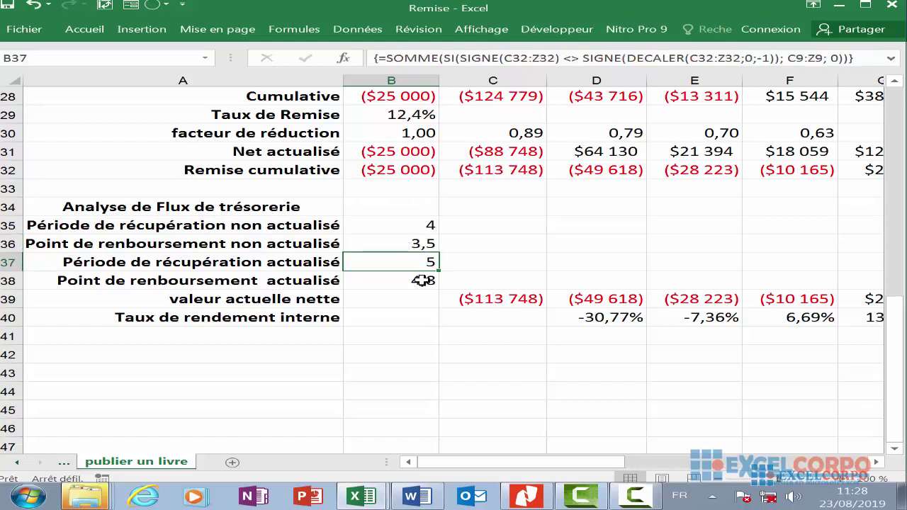
click(422, 282)
click(408, 260)
click(418, 211)
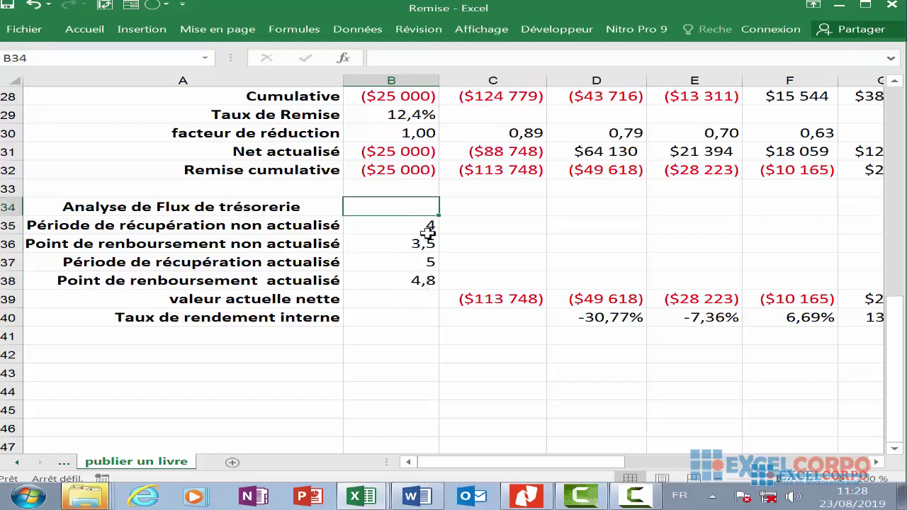
click(428, 232)
click(422, 244)
click(421, 262)
click(416, 281)
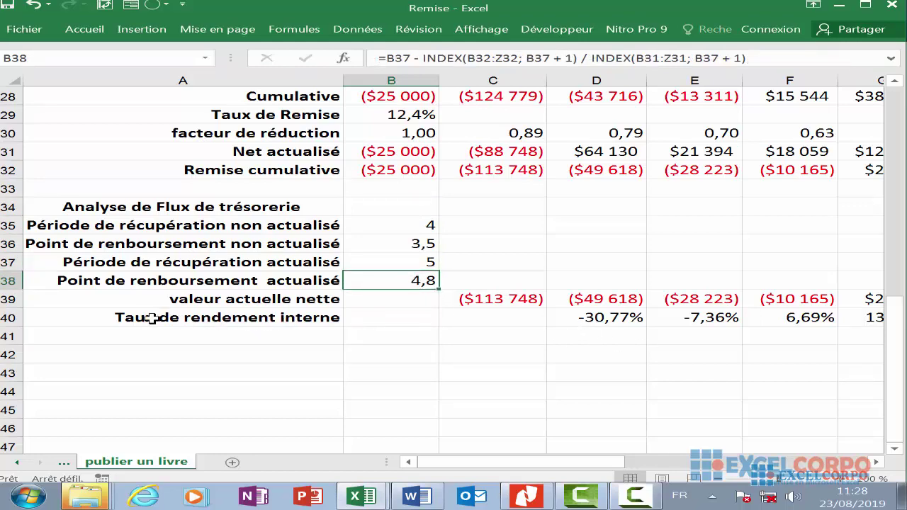
Inspect the internal rate of return formulas in row 40 and the net present value formula in F39
click(608, 314)
scroll(621, 265, up, 5)
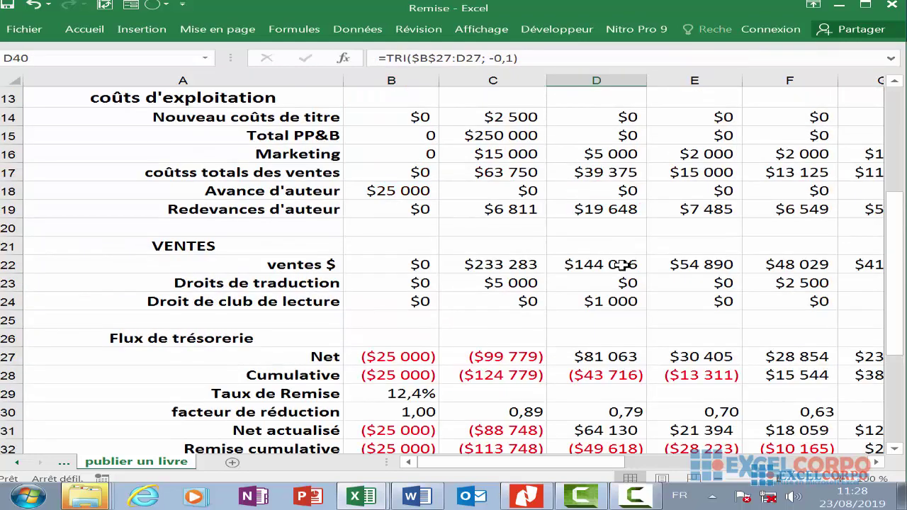
scroll(621, 264, down, 6)
click(715, 262)
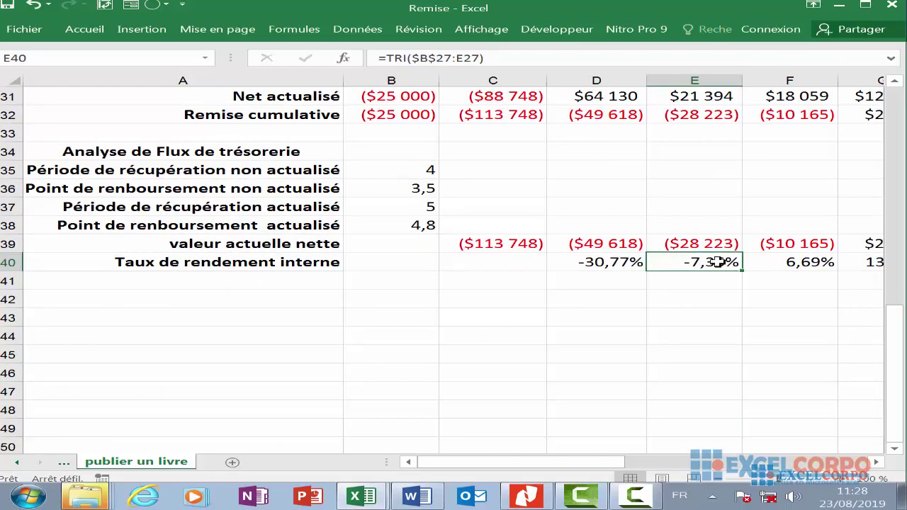
click(814, 262)
key(Right)
key(Right)
click(390, 263)
click(391, 244)
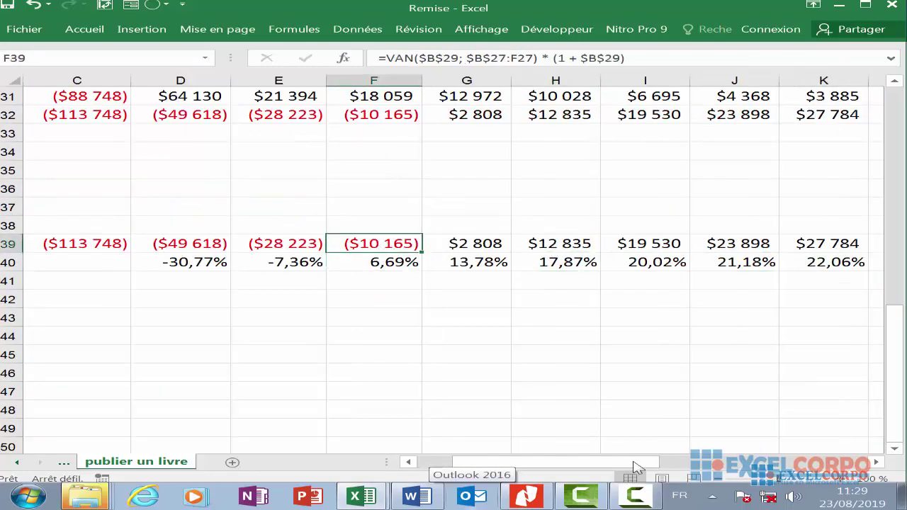
Review the operating cost, sales and cash-flow sections, and inspect the undiscounted payback period formula in B35
scroll(522, 233, left, 2)
scroll(521, 232, up, 8)
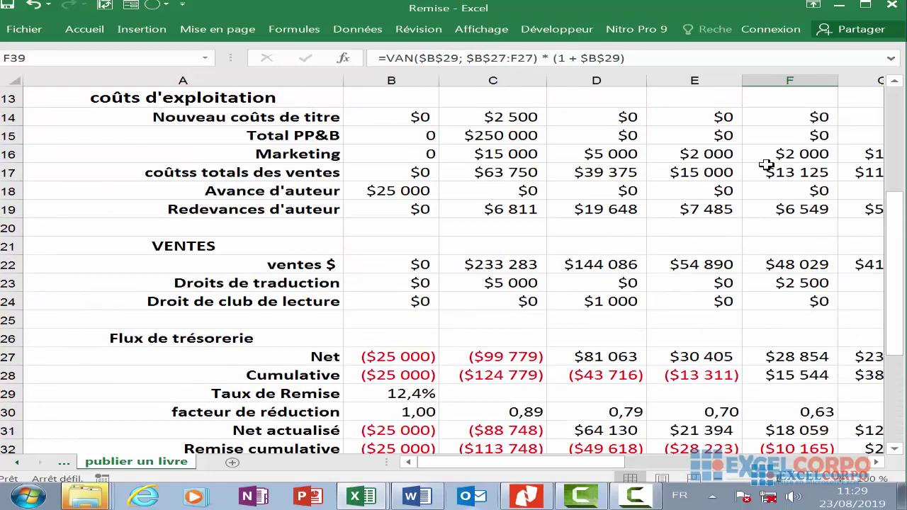
scroll(670, 430, down, 3)
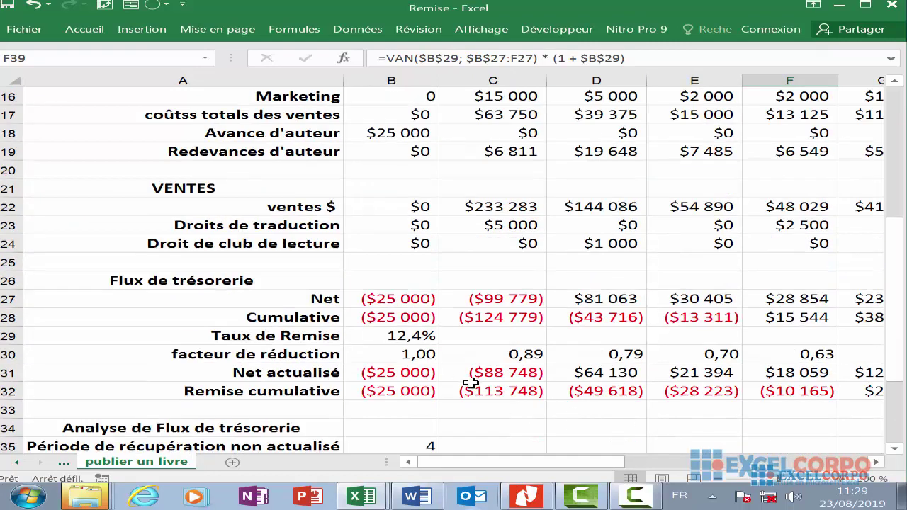
scroll(427, 382, down, 2)
click(428, 336)
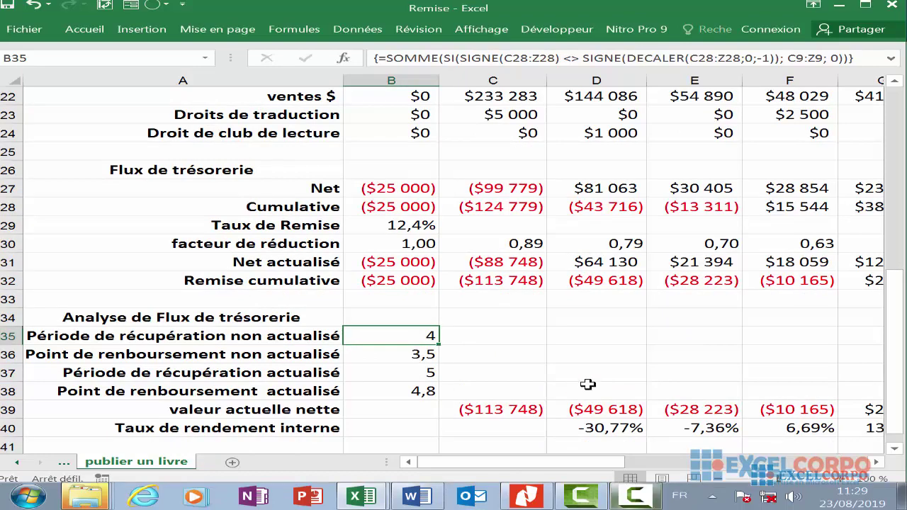
scroll(588, 384, up, 7)
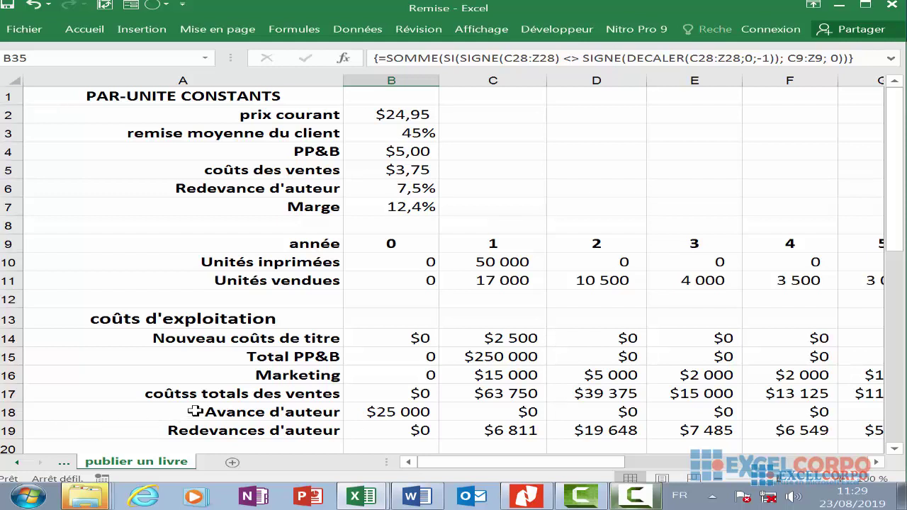
Go through the per-unit constants in rows 2 to 6, from the current price to the author's royalty
click(287, 116)
click(394, 115)
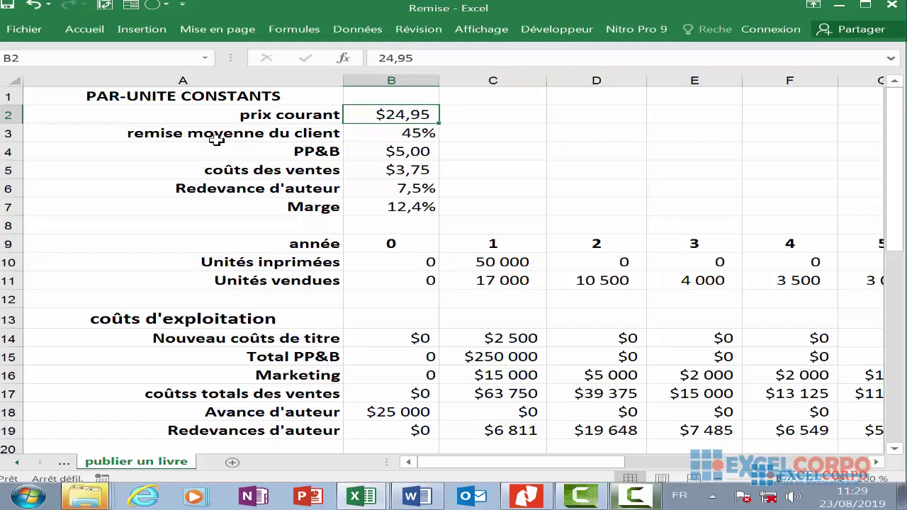
click(361, 130)
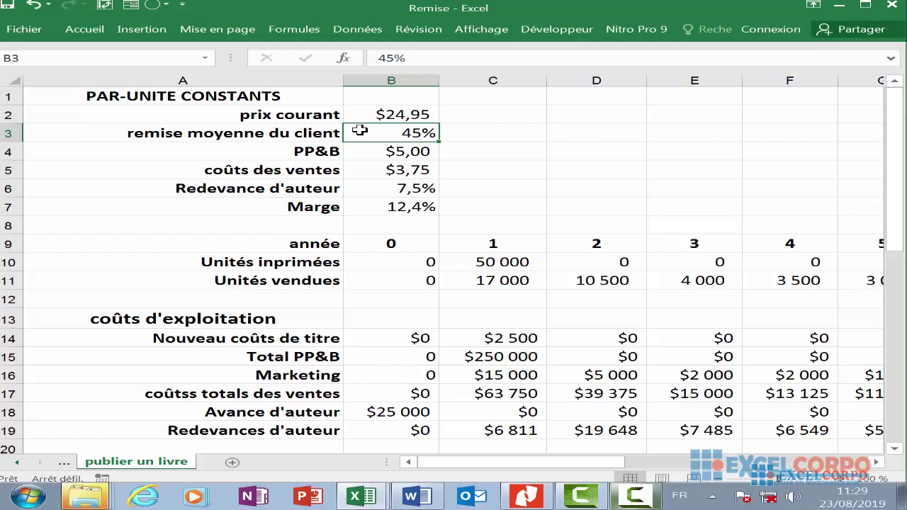
click(331, 152)
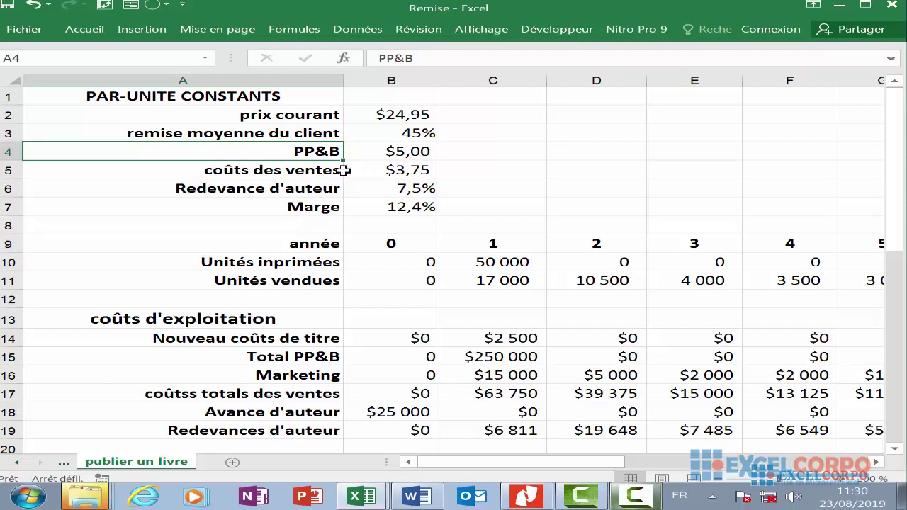
click(338, 170)
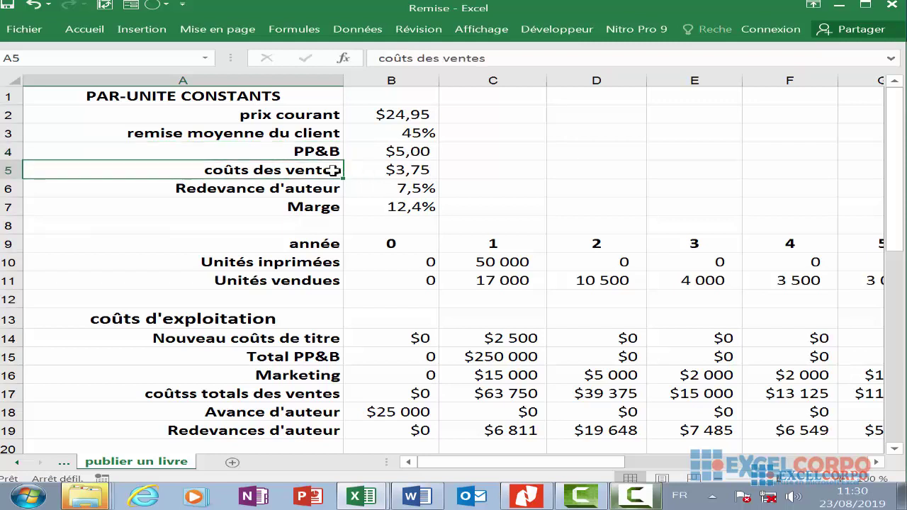
click(291, 188)
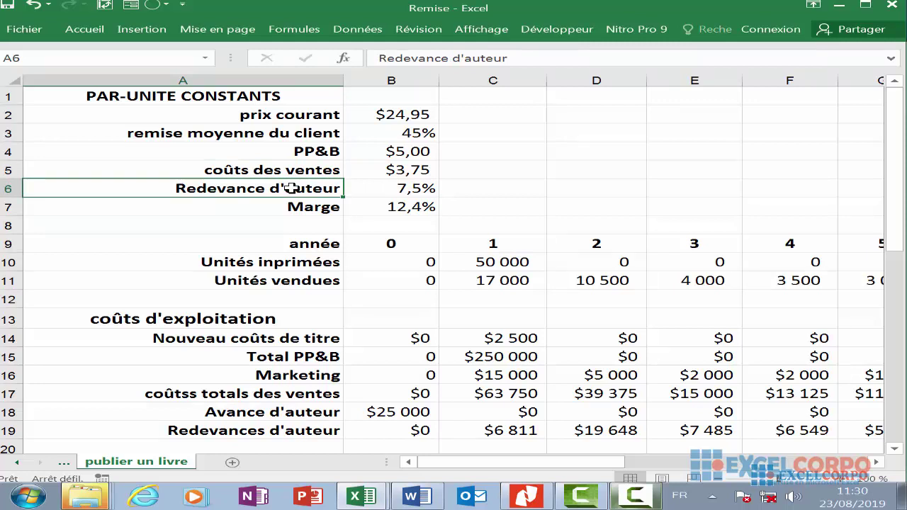
click(431, 190)
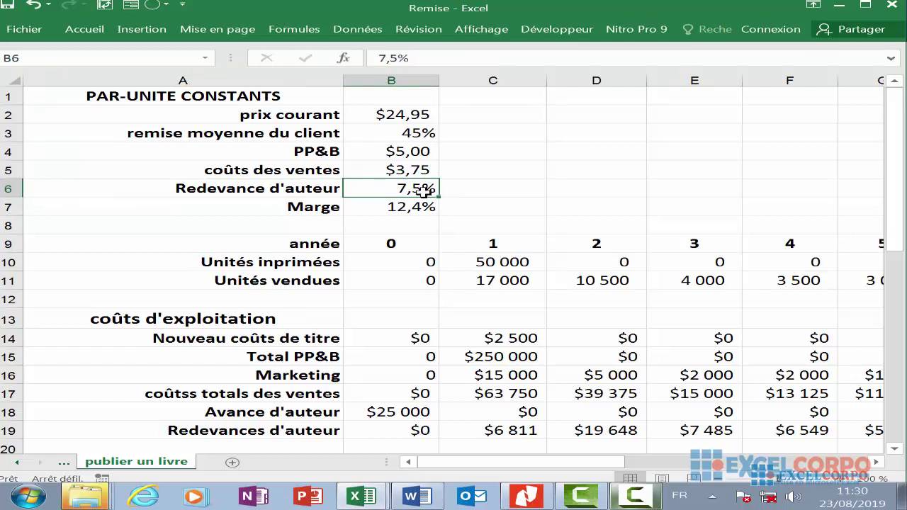
click(303, 189)
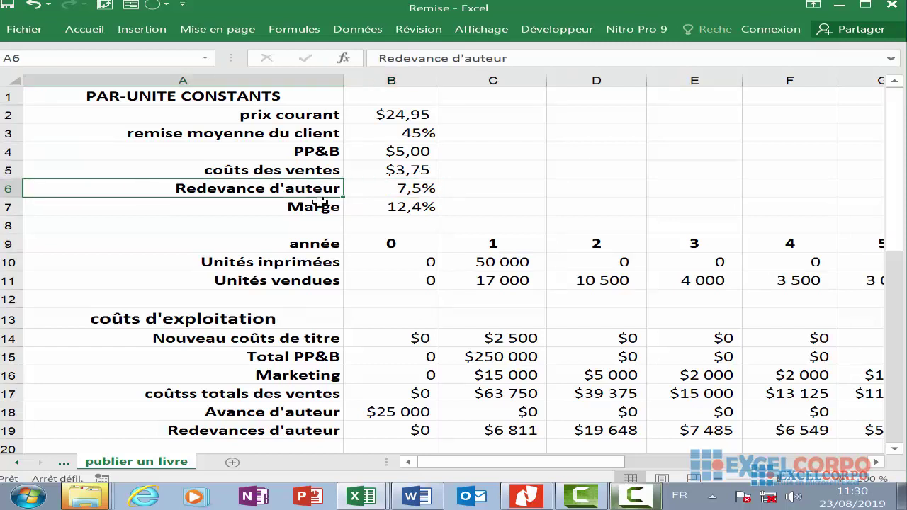
Inspect the Marge formula in B7 and the cells it references, leaving the formula as it is
click(320, 205)
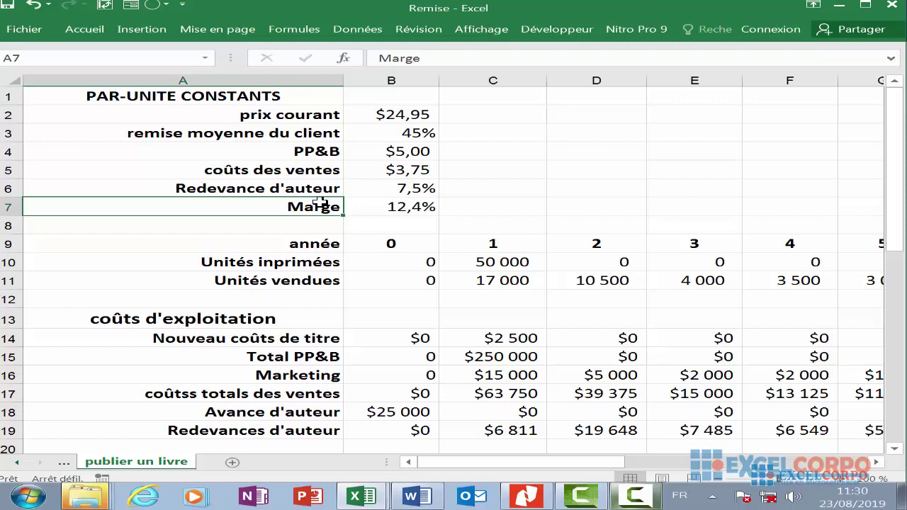
click(398, 204)
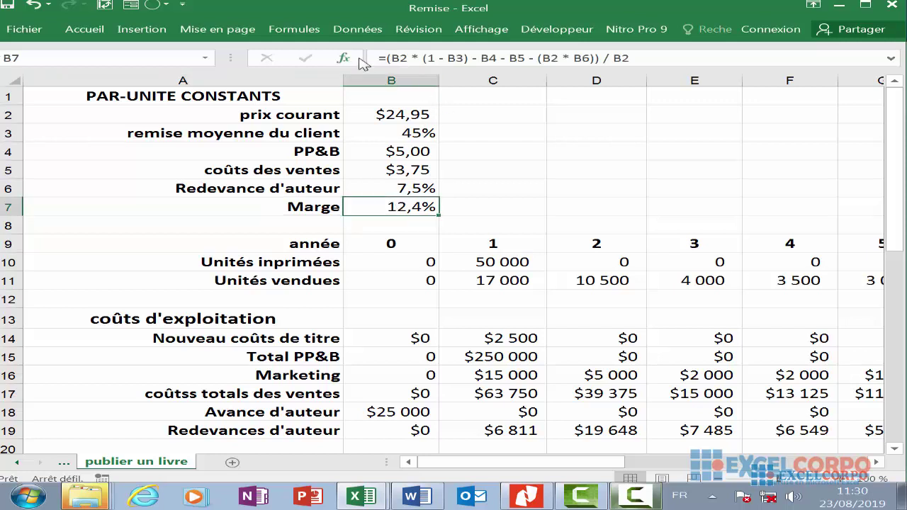
click(562, 58)
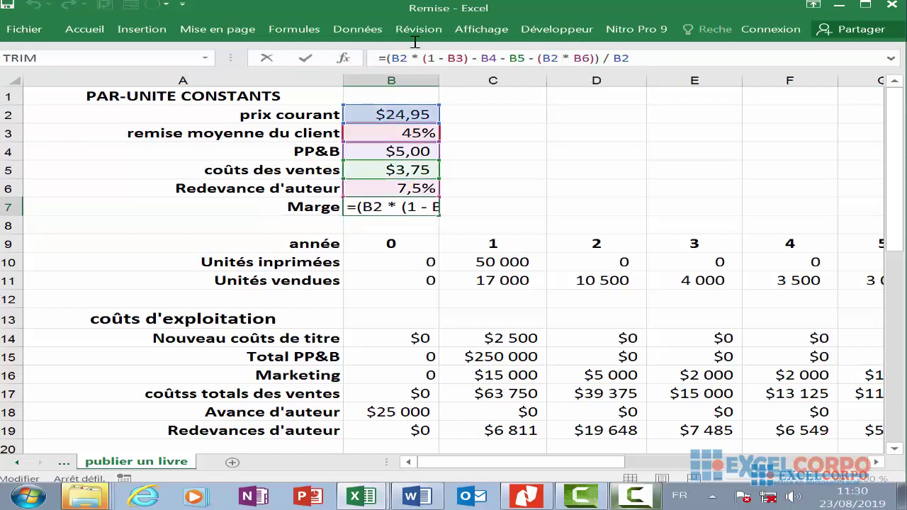
key(Return)
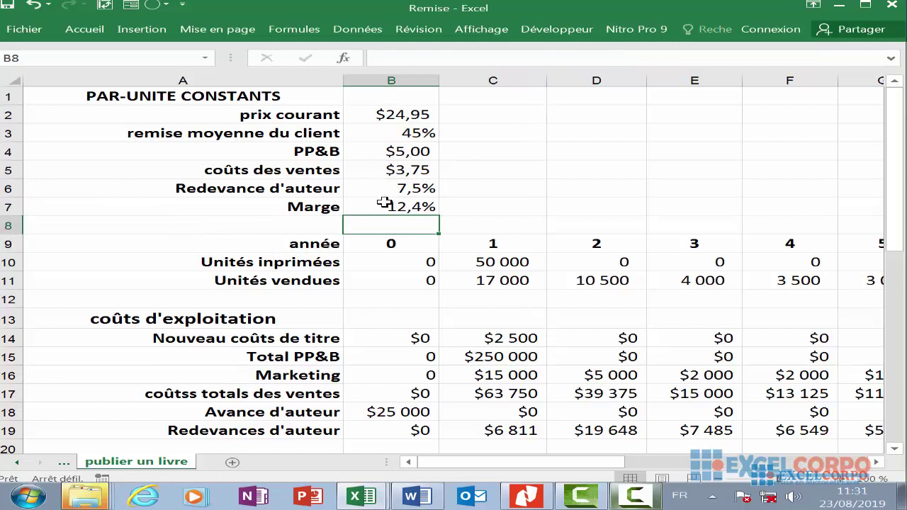
Go through the year headings in row 9 from year 0 to year 5
click(341, 249)
click(393, 246)
click(523, 245)
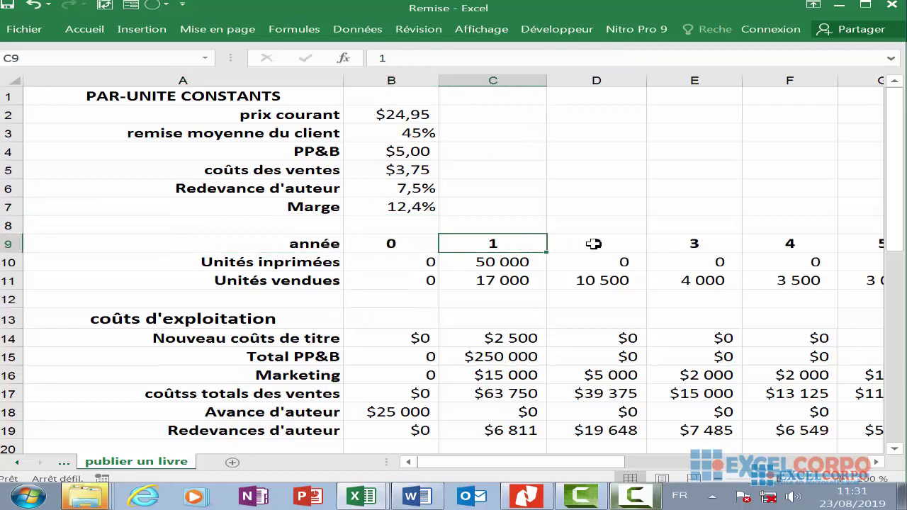
click(593, 245)
drag(729, 242, 783, 243)
click(842, 241)
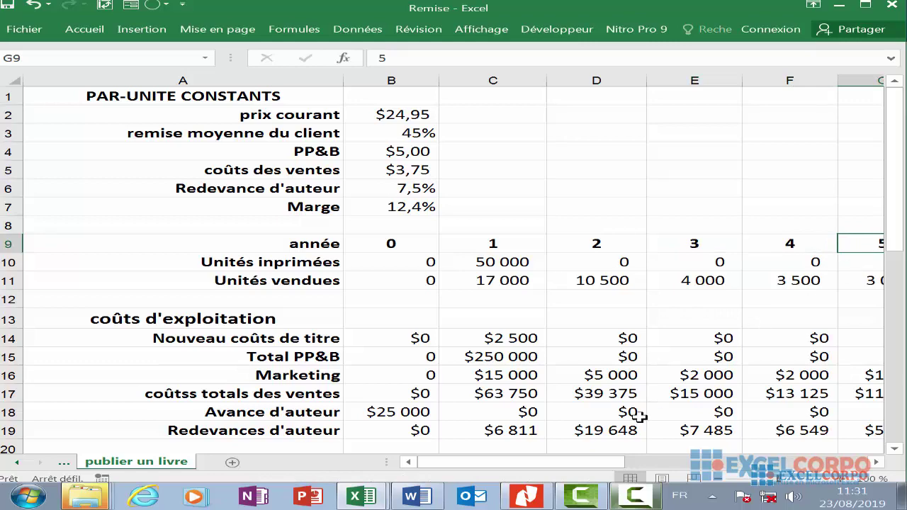
drag(582, 462, 435, 457)
Check the printed units in row 10 for years 0 to 4
click(423, 262)
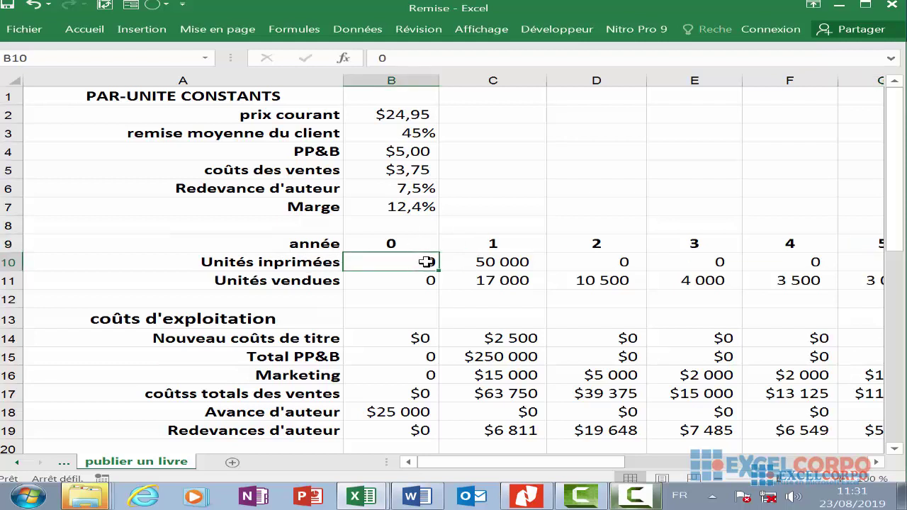
click(514, 262)
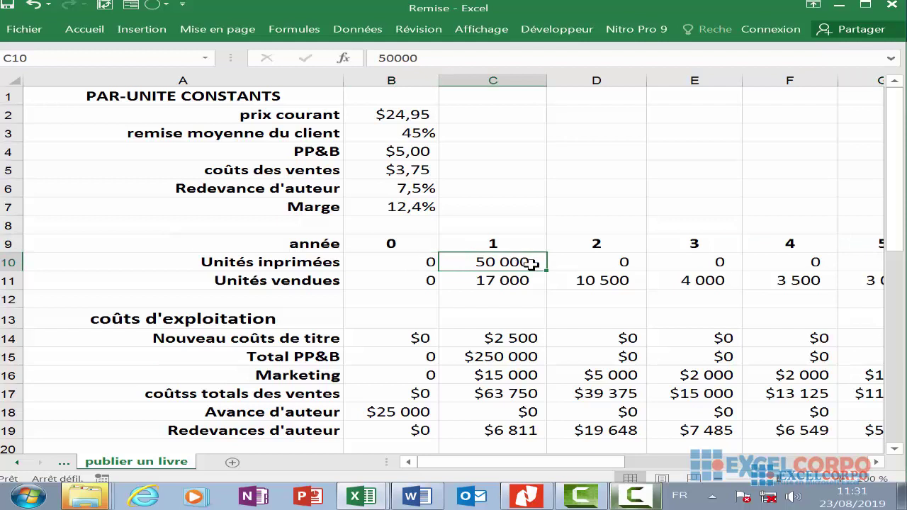
click(606, 263)
click(688, 262)
click(786, 263)
scroll(772, 283, down, 7)
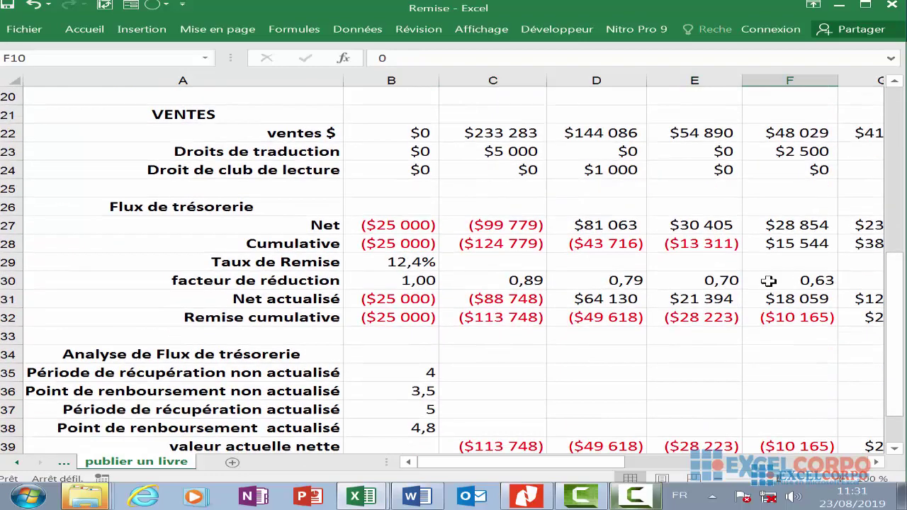
scroll(603, 343, up, 4)
drag(531, 462, 440, 462)
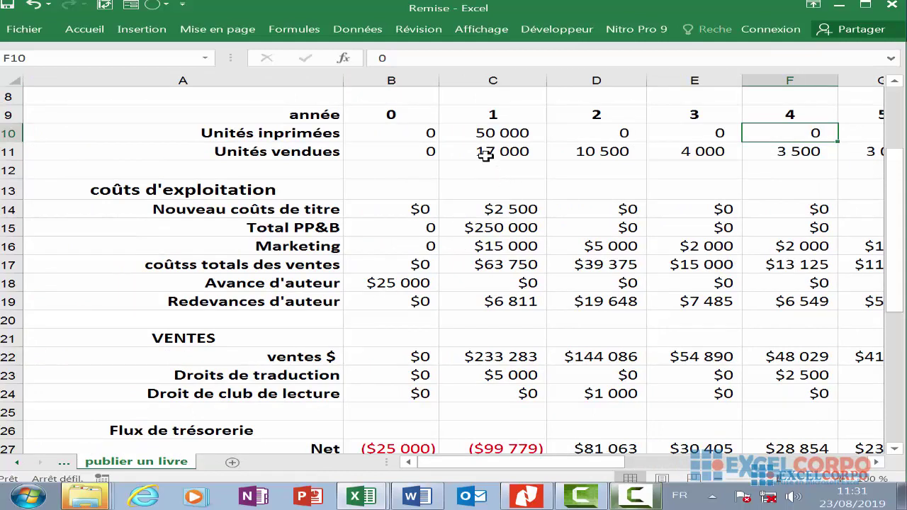
Compare the printed units with the sold units for years 1 and 2 in rows 10 and 11
click(499, 133)
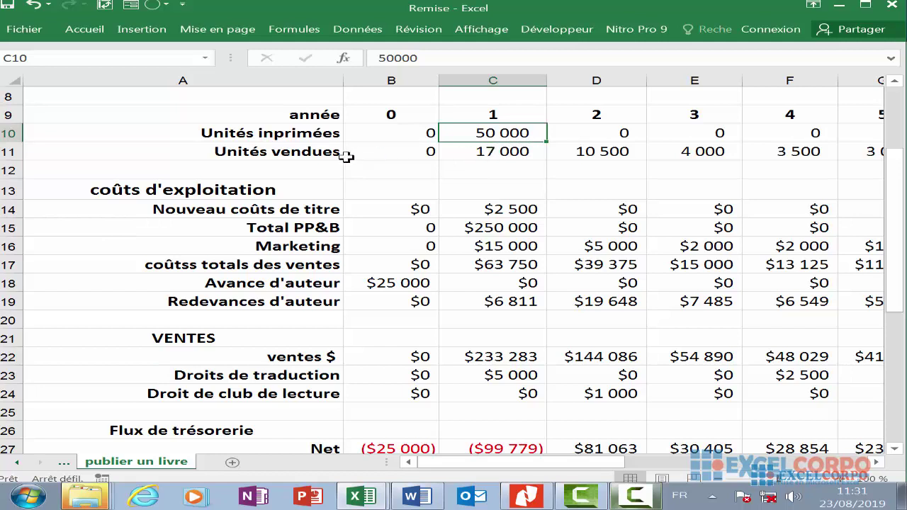
click(501, 154)
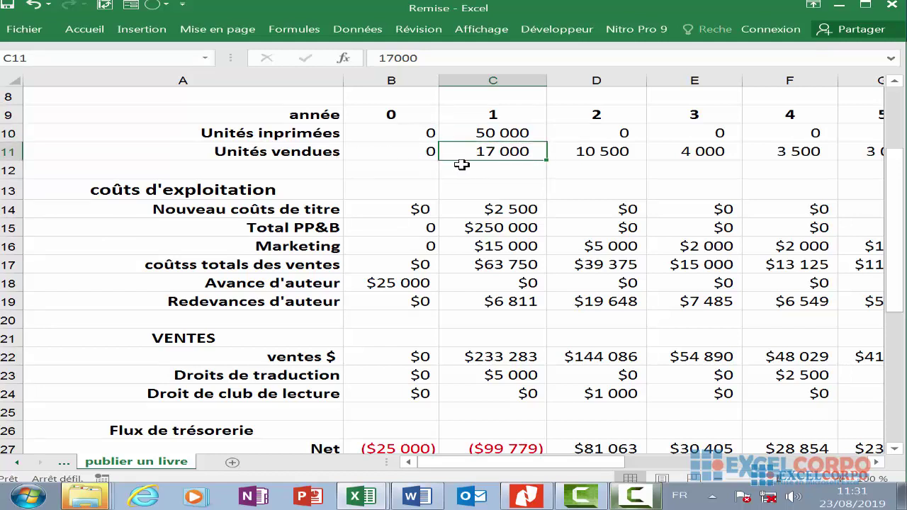
click(629, 145)
click(628, 135)
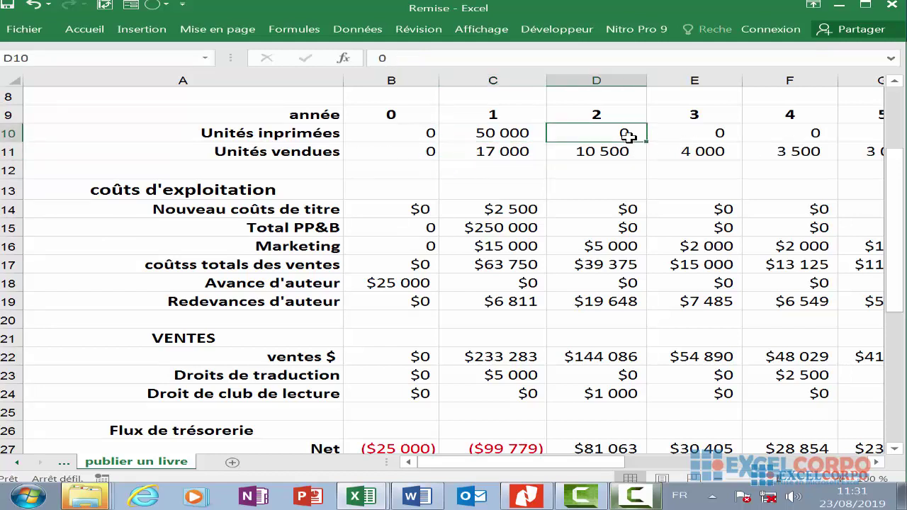
Review the sold units in row 11 for years 2 to 10
click(617, 152)
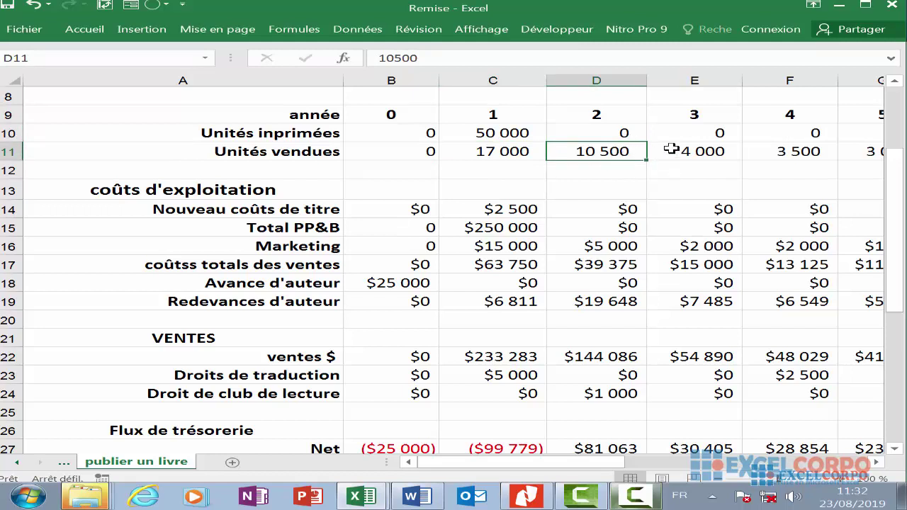
click(714, 155)
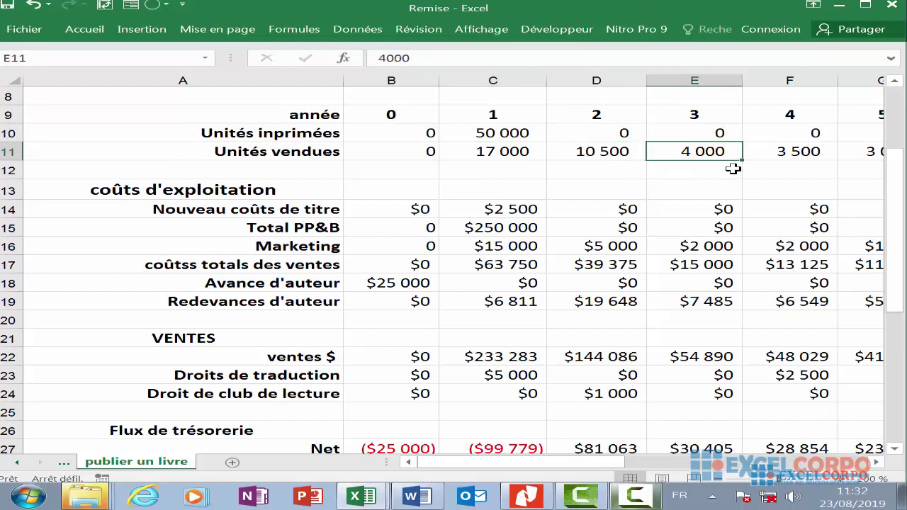
click(779, 153)
drag(567, 462, 620, 462)
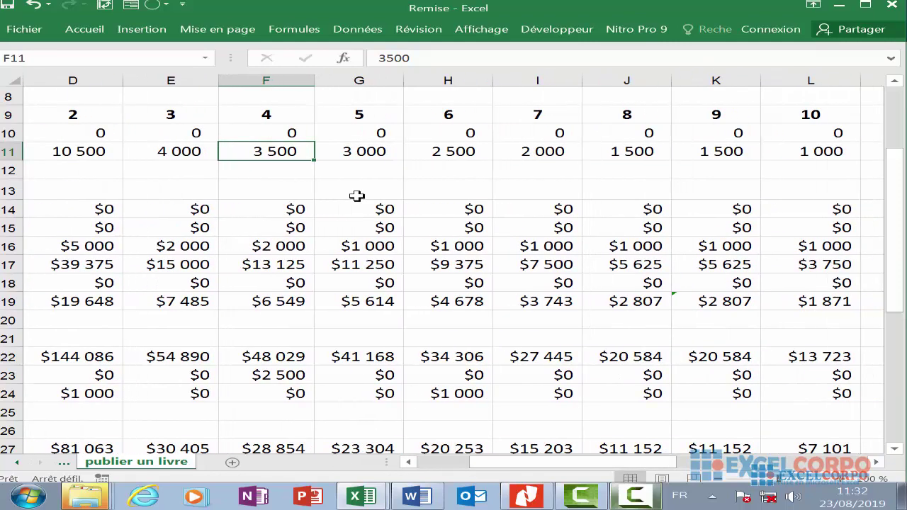
click(397, 153)
click(453, 155)
click(525, 159)
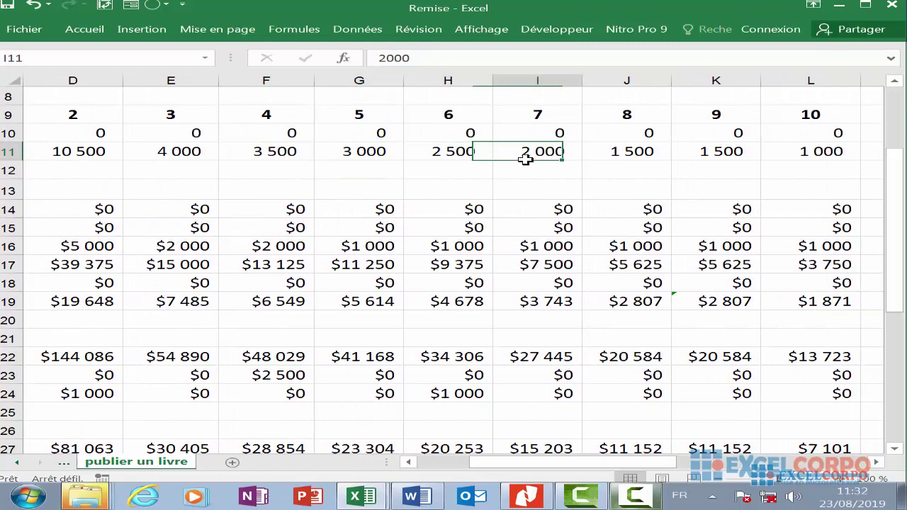
click(598, 151)
click(709, 151)
click(775, 150)
click(457, 462)
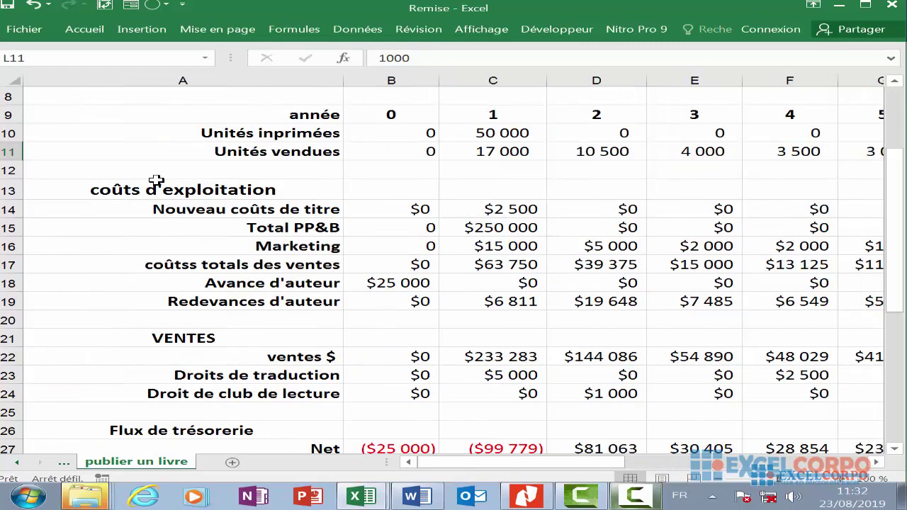
Check the new title costs in row 14, comparing year 0 with year 1 and looking over the following years
click(226, 207)
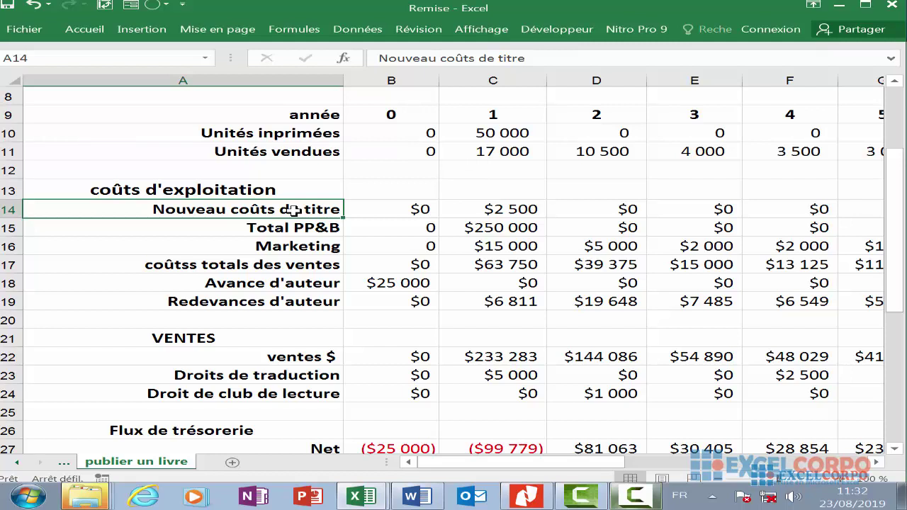
click(513, 212)
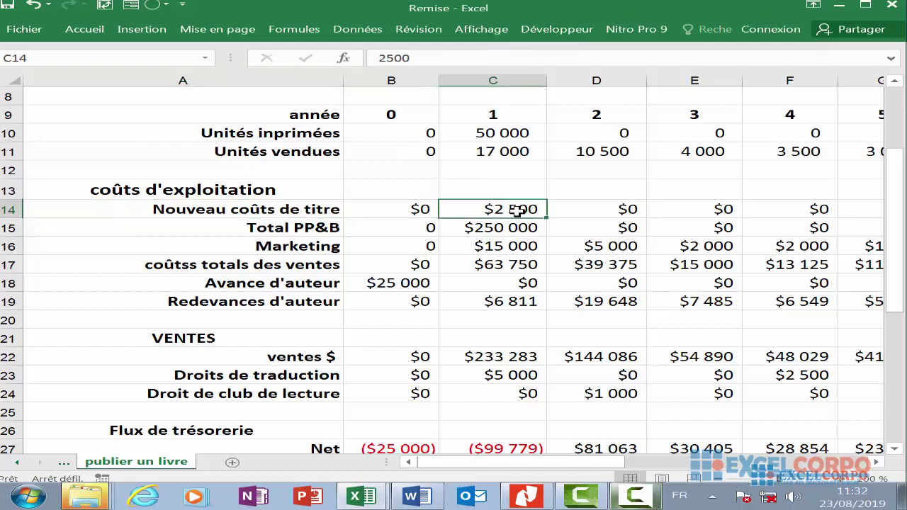
click(394, 210)
click(503, 209)
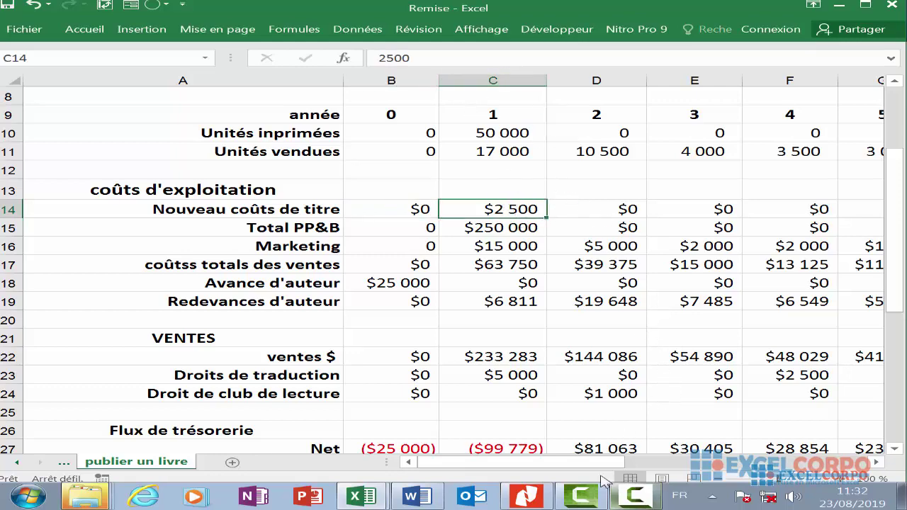
drag(602, 464, 428, 461)
Trace the year 1 Total PP&B formula in C15 to the printed units in row 10 and the PP&B constant in row 4
click(7, 133)
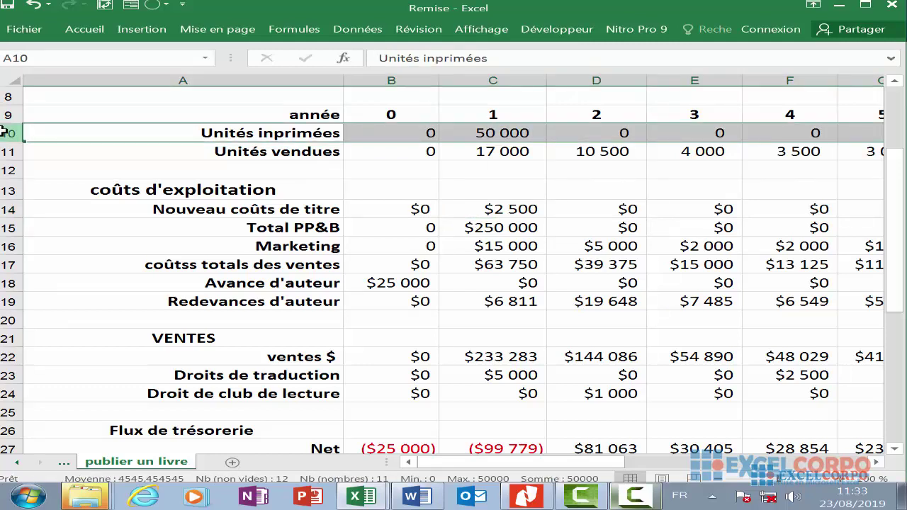
scroll(4, 133, up, 3)
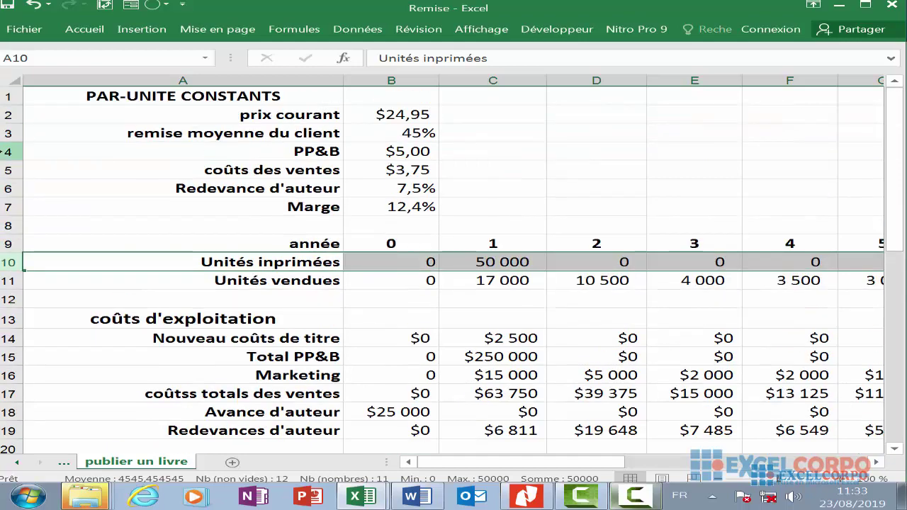
click(5, 152)
scroll(132, 200, down, 4)
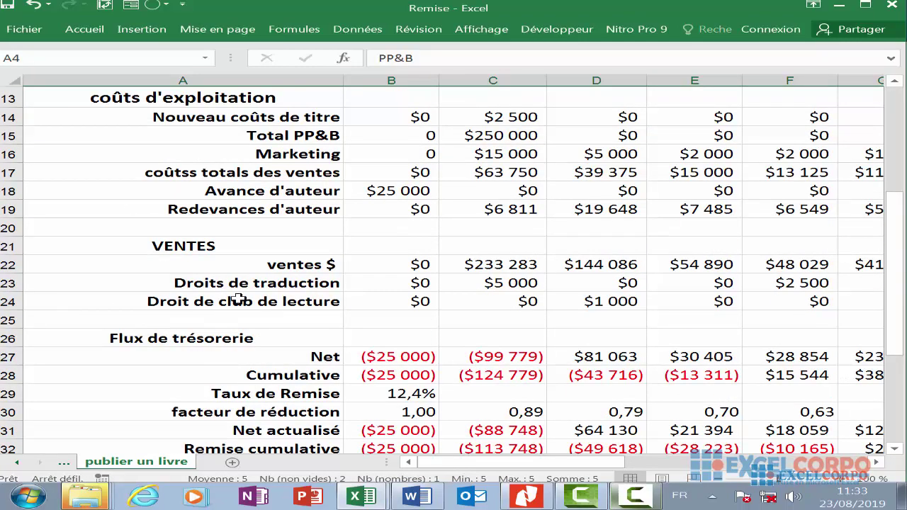
click(411, 140)
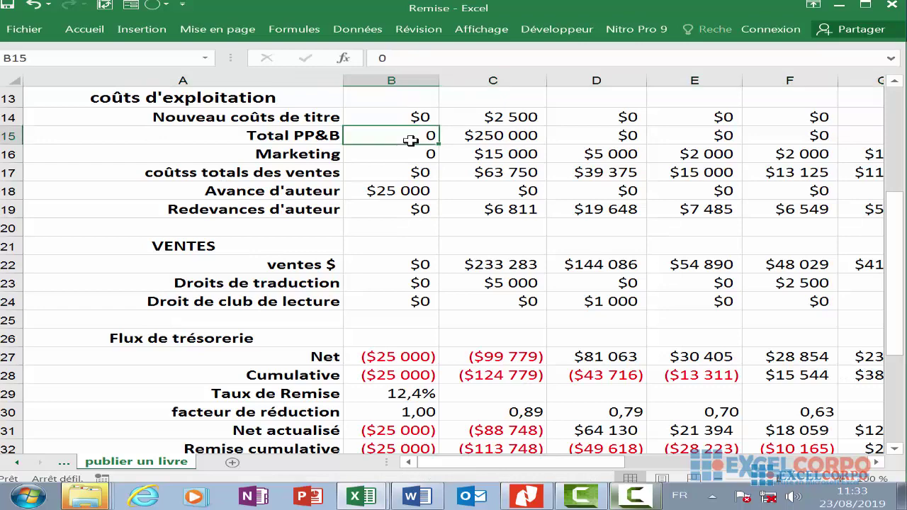
click(492, 135)
scroll(83, 216, up, 3)
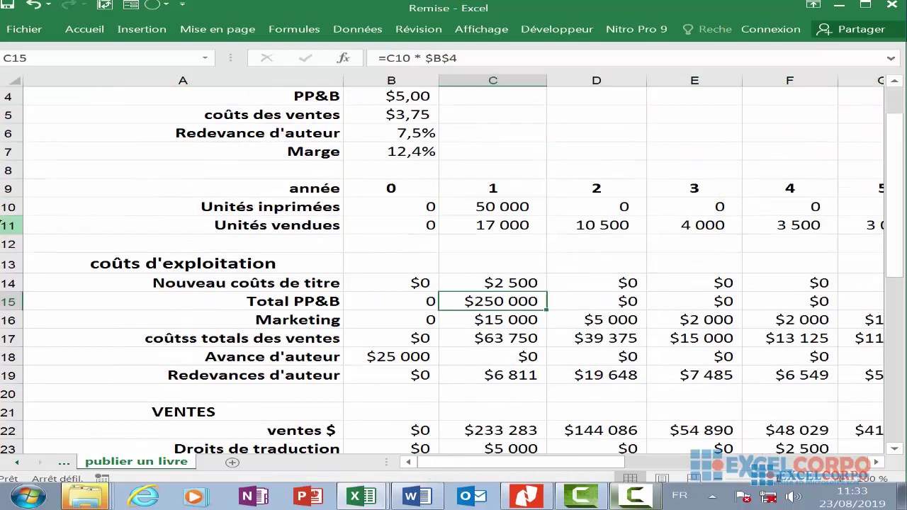
click(12, 206)
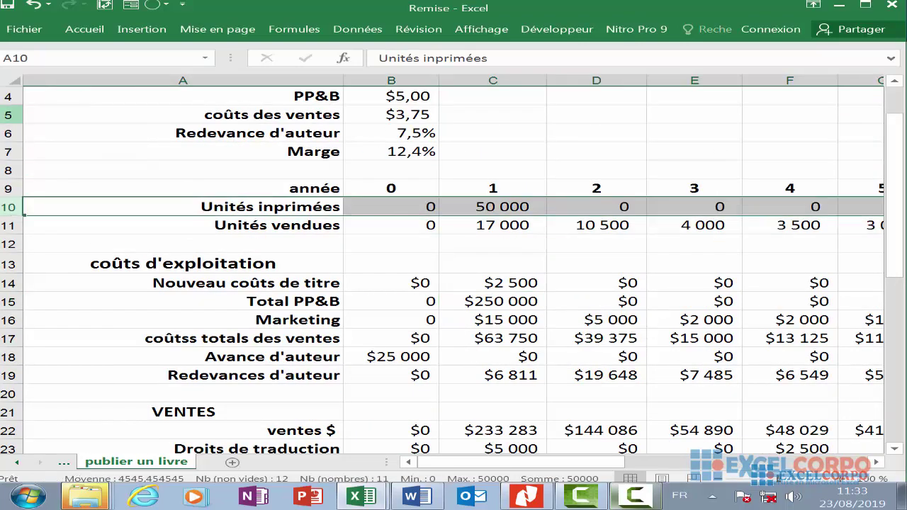
click(11, 96)
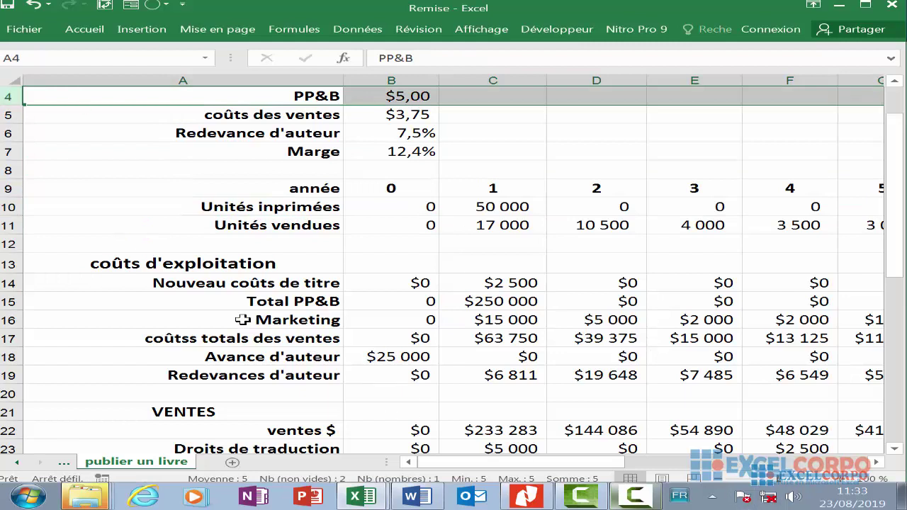
click(506, 316)
click(515, 298)
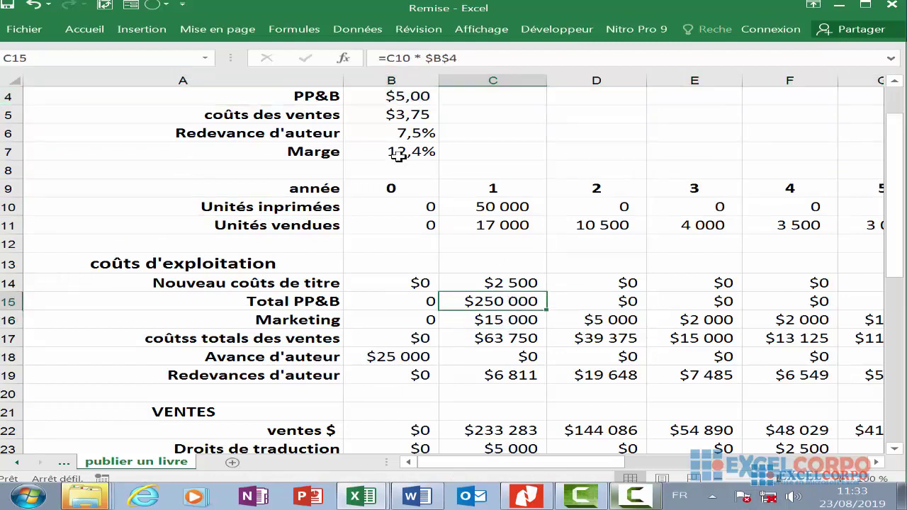
Check the Total PP&B formulas in row 15 for years 2 to 4
click(588, 301)
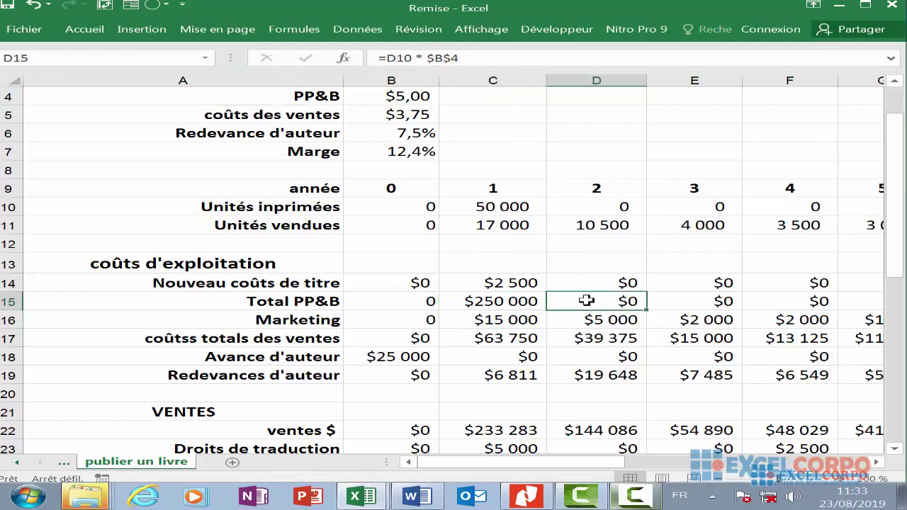
click(675, 295)
key(Right)
scroll(709, 298, down, 1)
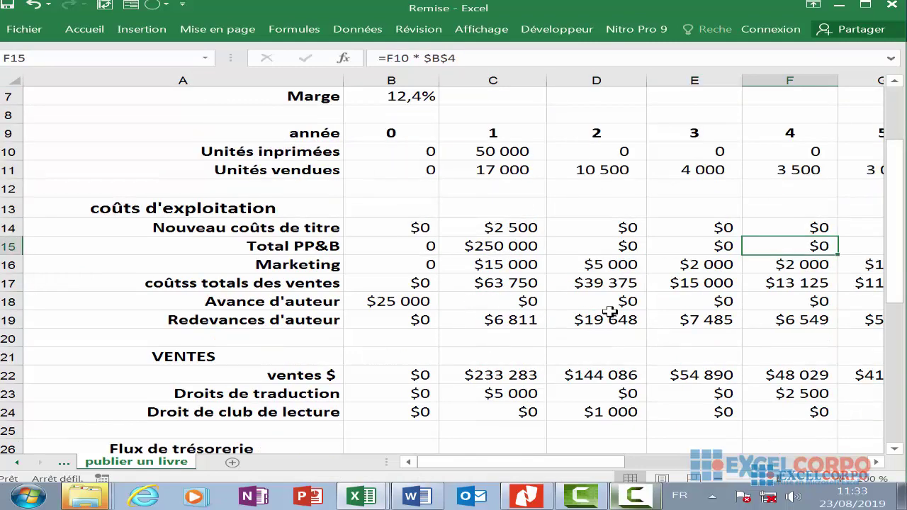
Go through the Marketing costs in row 16 from year 0 to year 5
click(347, 267)
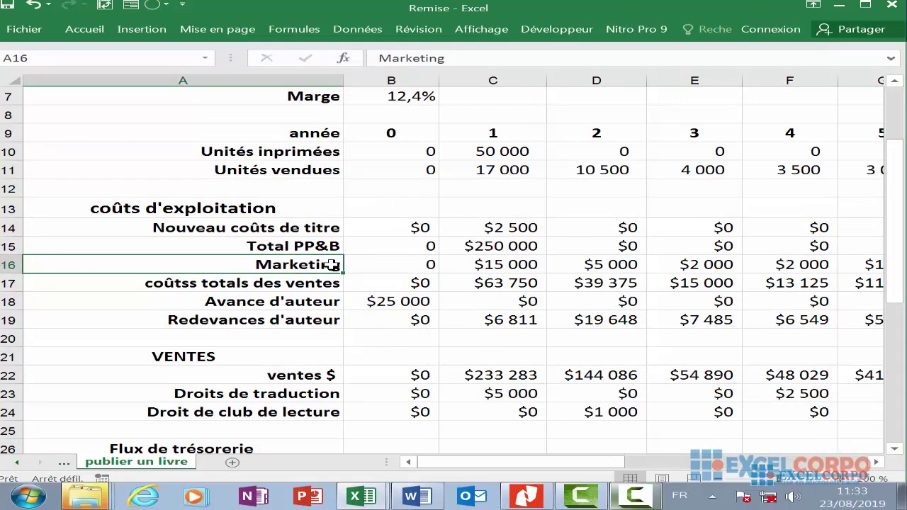
click(425, 264)
click(492, 264)
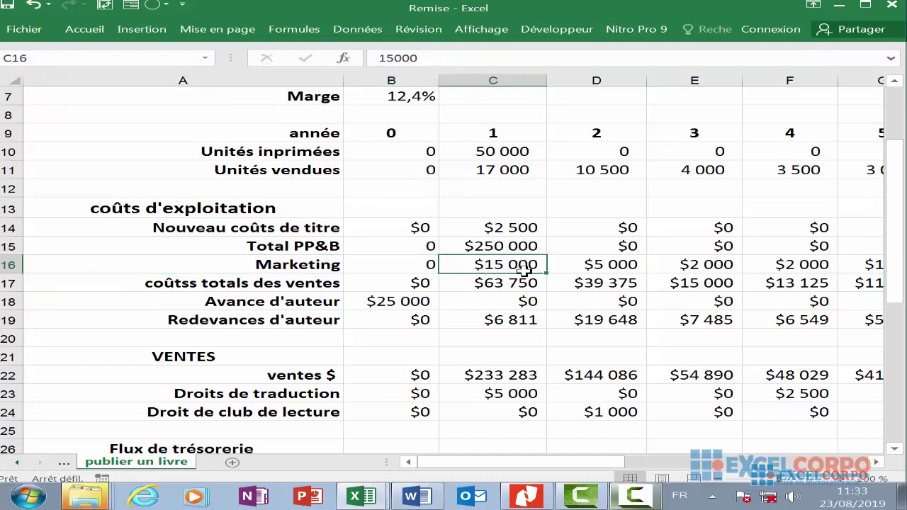
click(613, 270)
click(704, 263)
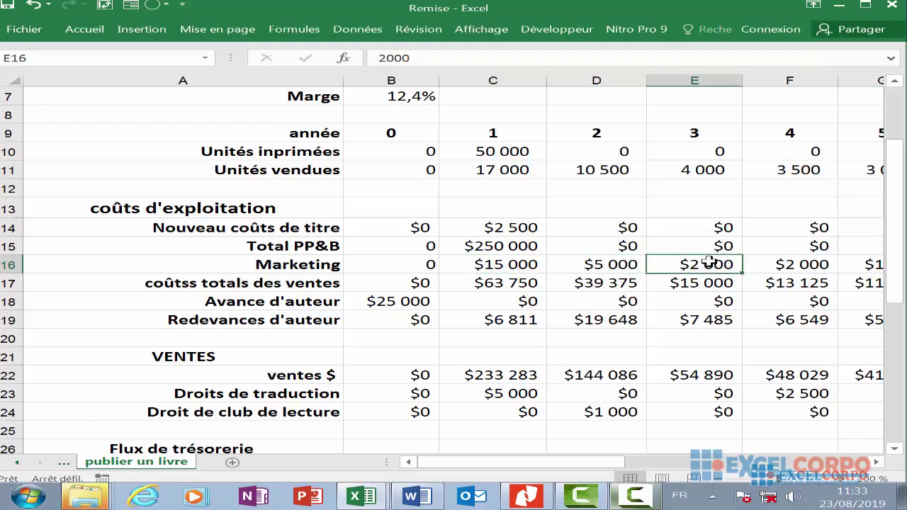
click(787, 263)
click(846, 263)
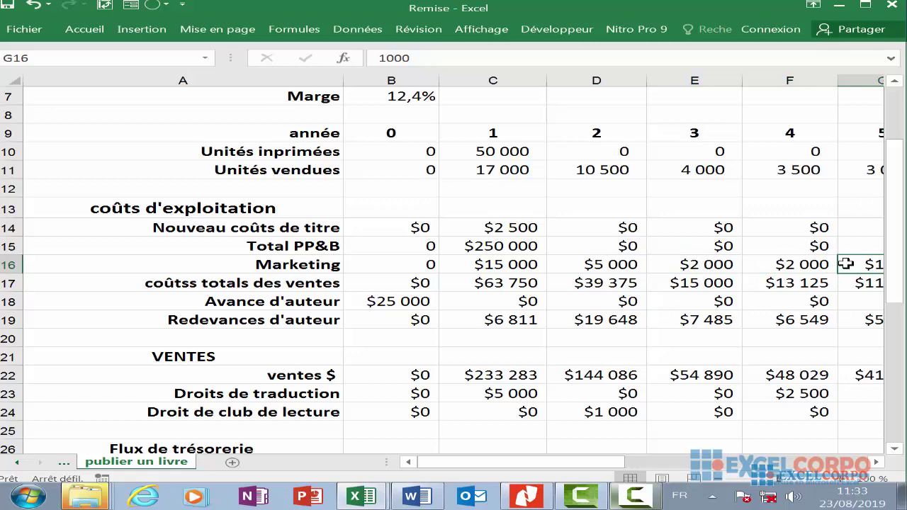
drag(496, 447, 566, 415)
drag(552, 462, 358, 290)
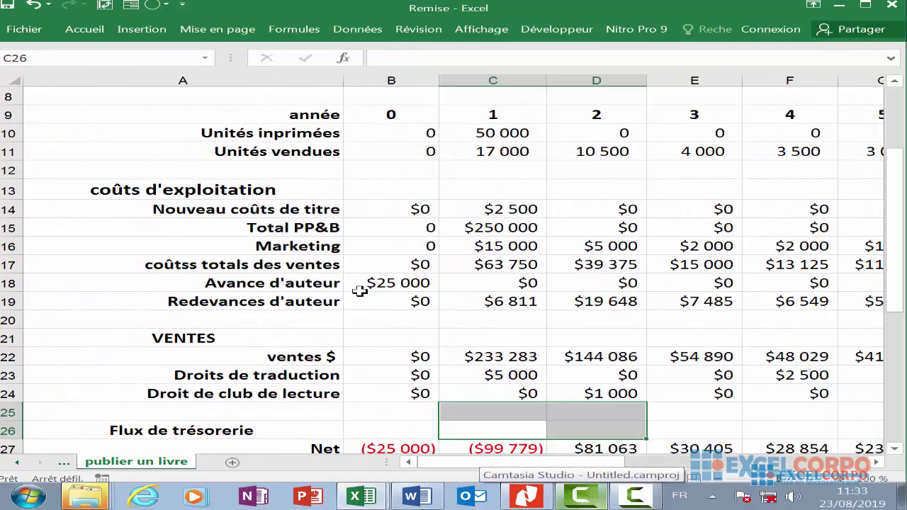
Correct the misspelled label in A17 to "coûts totals des ventes"
click(248, 263)
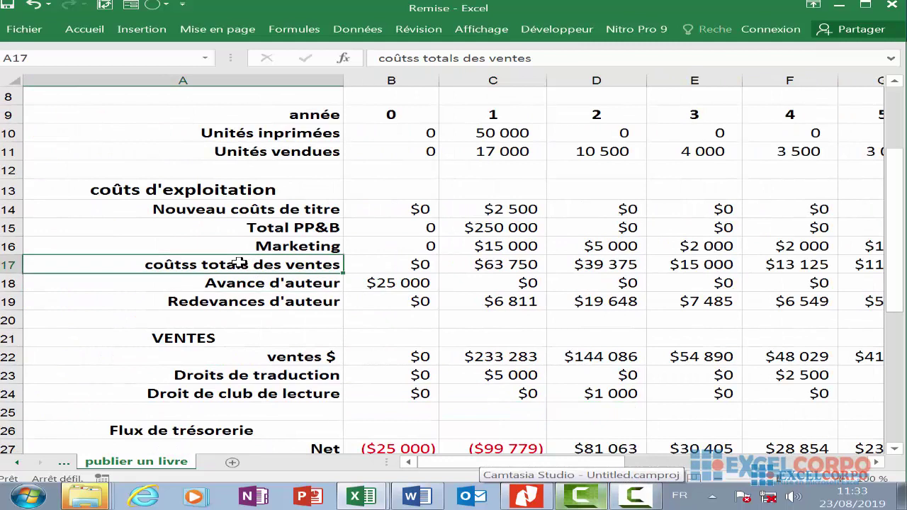
click(417, 58)
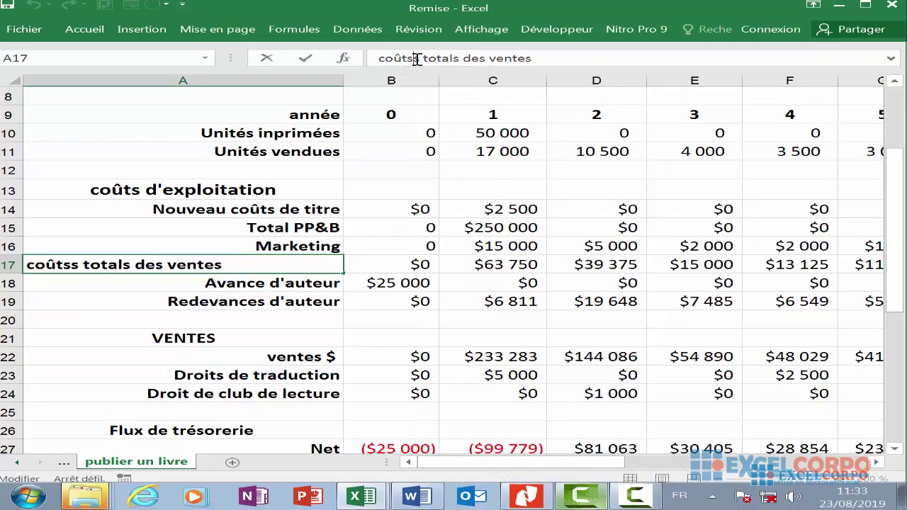
key(BackSpace)
click(488, 250)
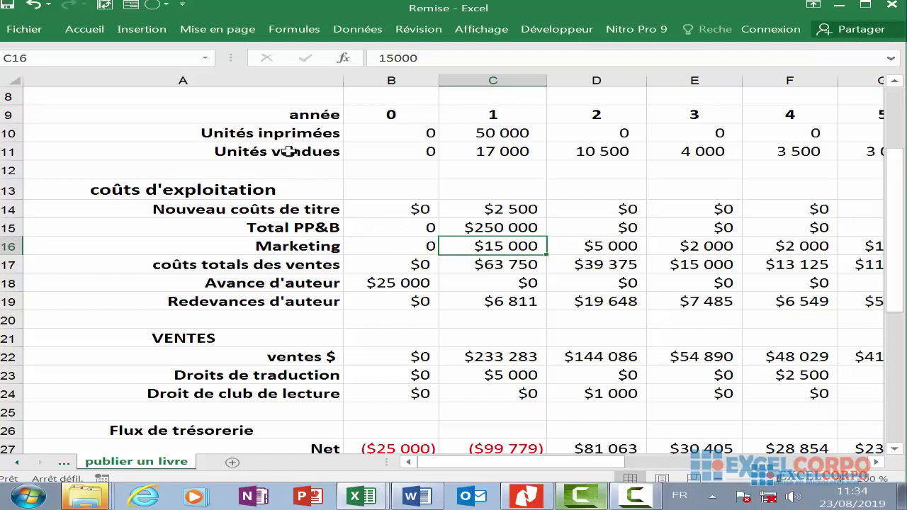
Trace the year 1 total sales cost formula in C17 to the sold units in row 11 and the per-unit sales cost in row 5
mouse_move(11, 151)
mouse_down()
mouse_move(11, 189)
mouse_move(12, 152)
mouse_up()
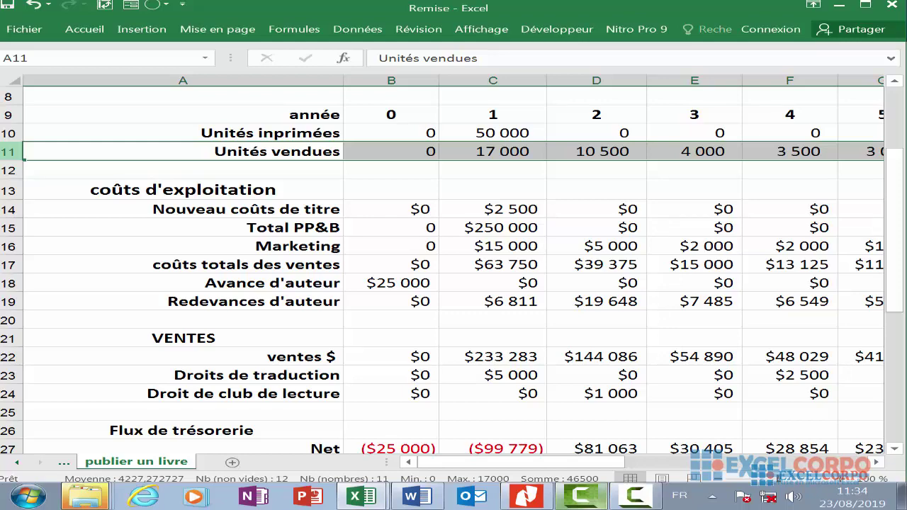
scroll(33, 111, up, 1)
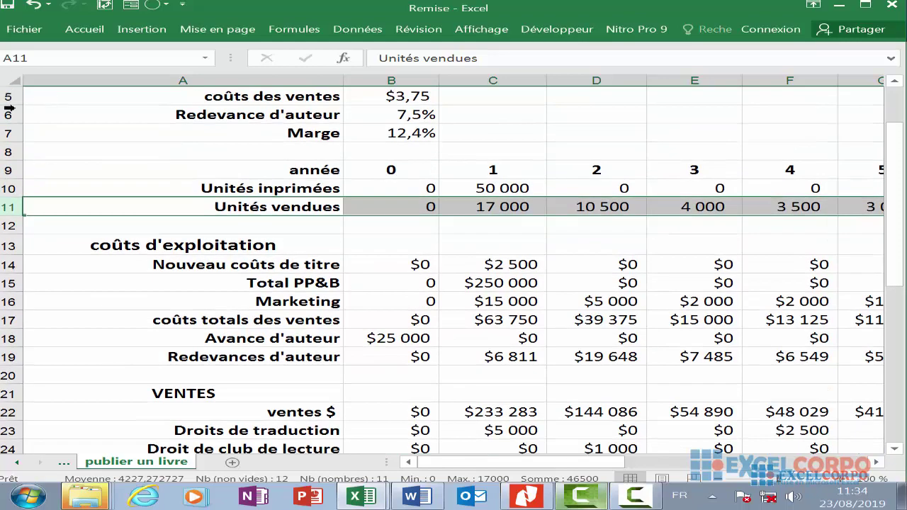
click(11, 95)
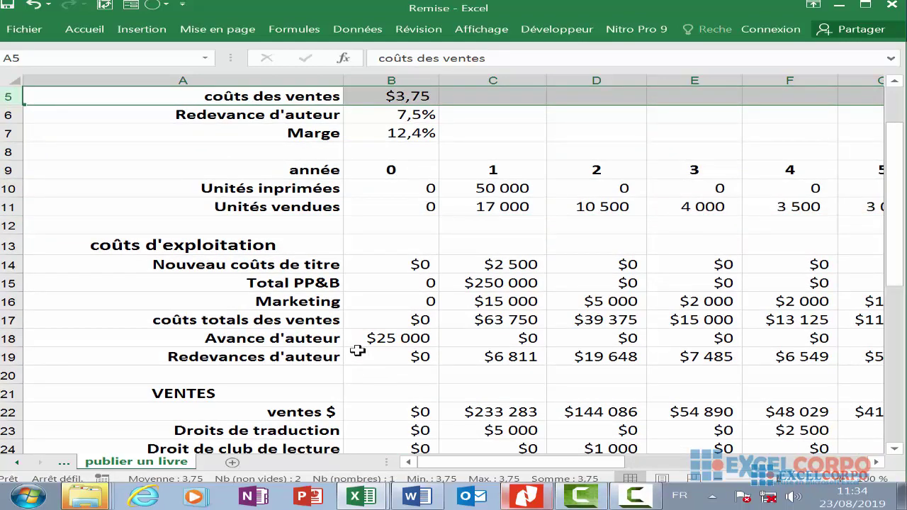
click(456, 320)
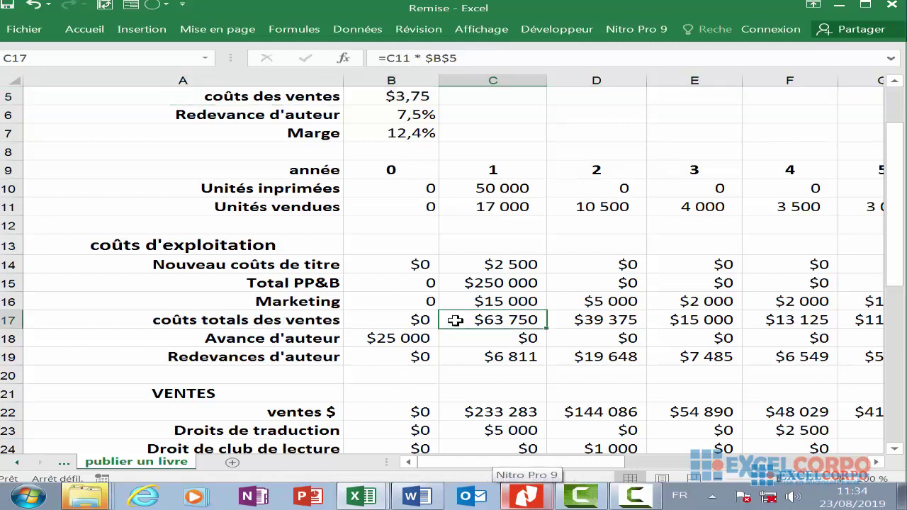
click(11, 206)
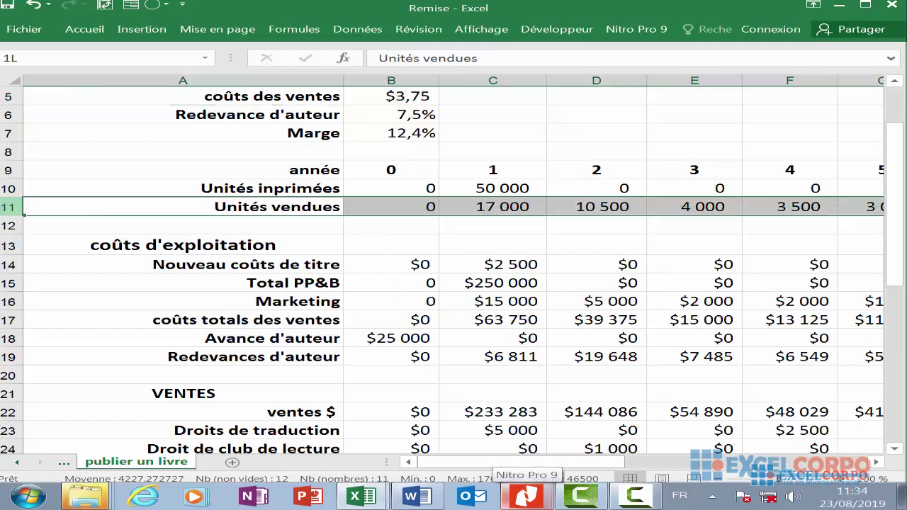
click(13, 96)
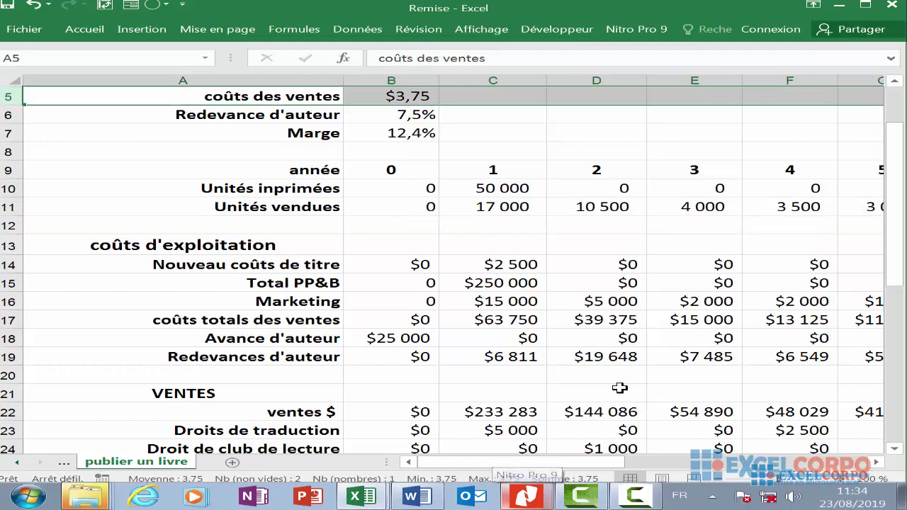
click(493, 320)
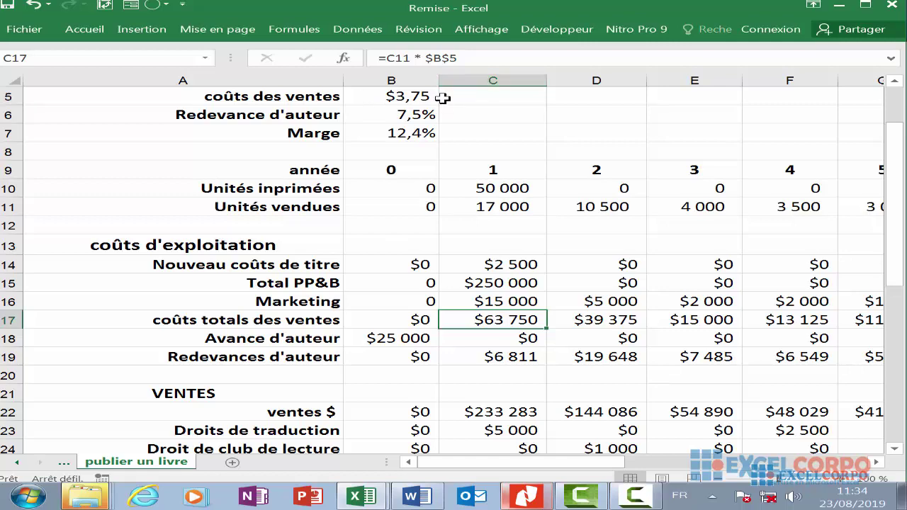
scroll(439, 94, up, 2)
scroll(389, 334, down, 1)
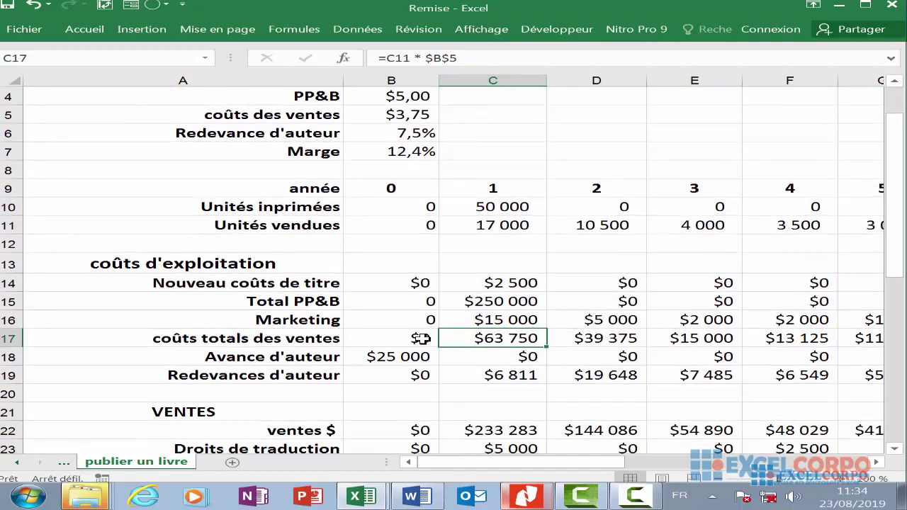
Go through the author advance values in row 18 from year 0 to year 5
scroll(127, 354, down, 2)
click(299, 246)
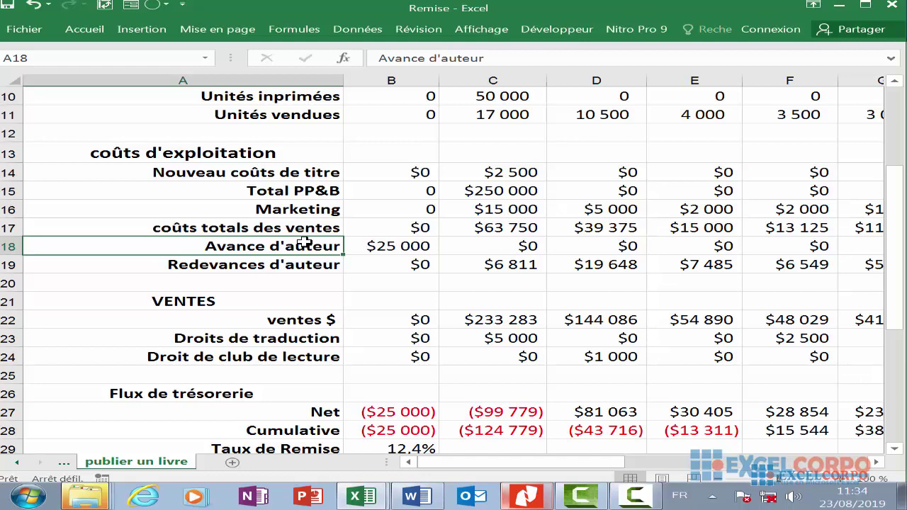
click(411, 247)
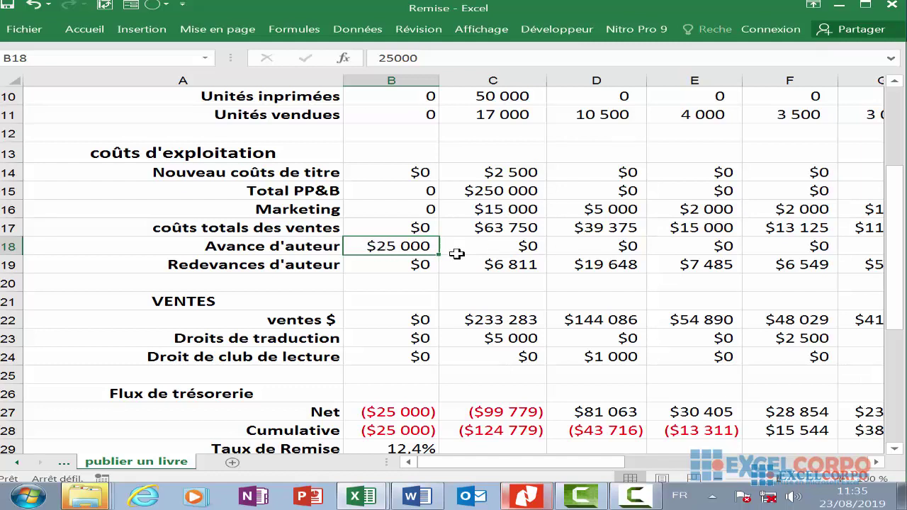
click(530, 245)
click(627, 246)
click(709, 246)
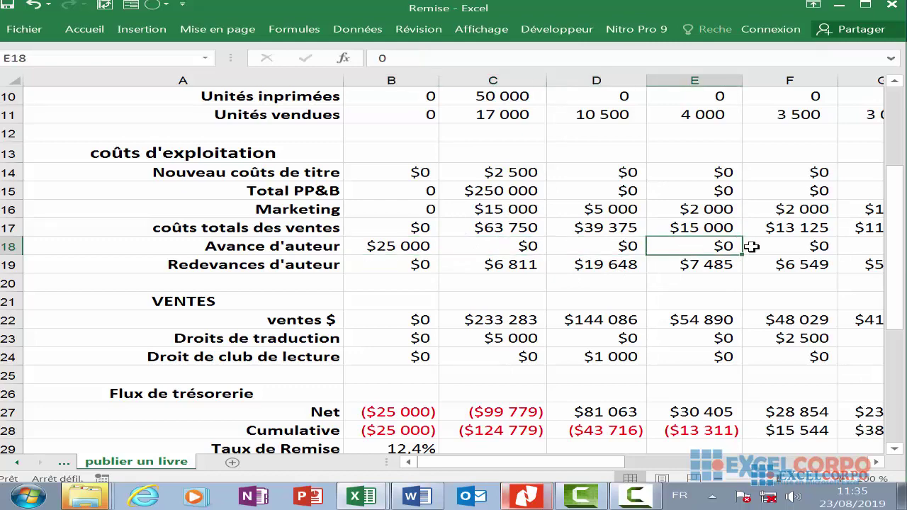
click(793, 245)
click(848, 245)
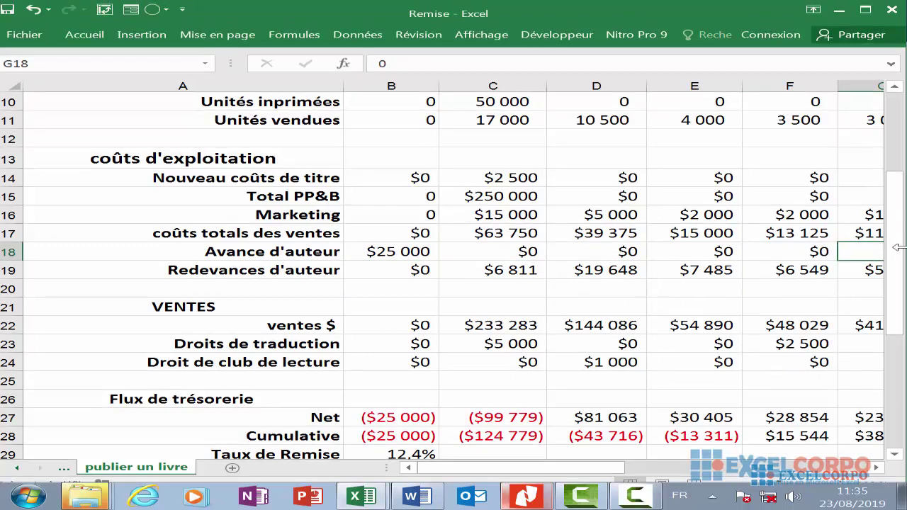
Relate the author royalties in row 19 to sold units in row 11, list price in row 2 and royalty rate in row 6
click(219, 275)
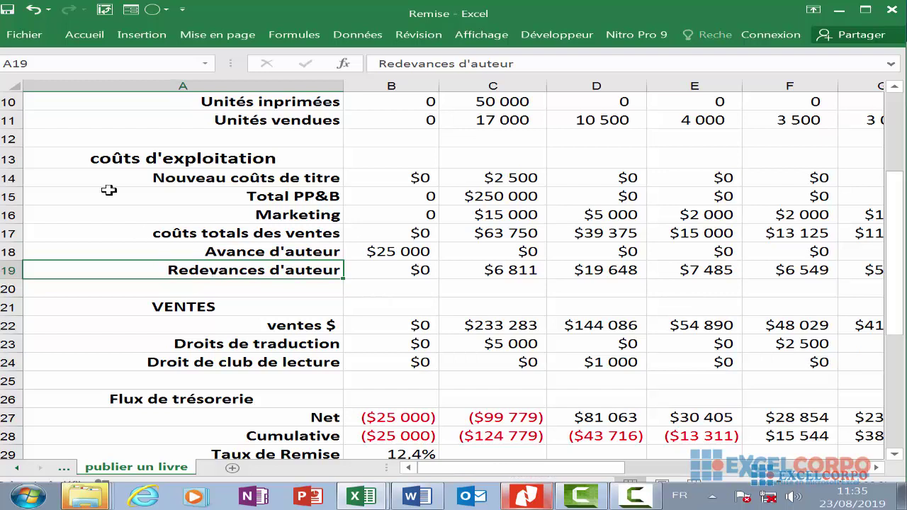
click(6, 120)
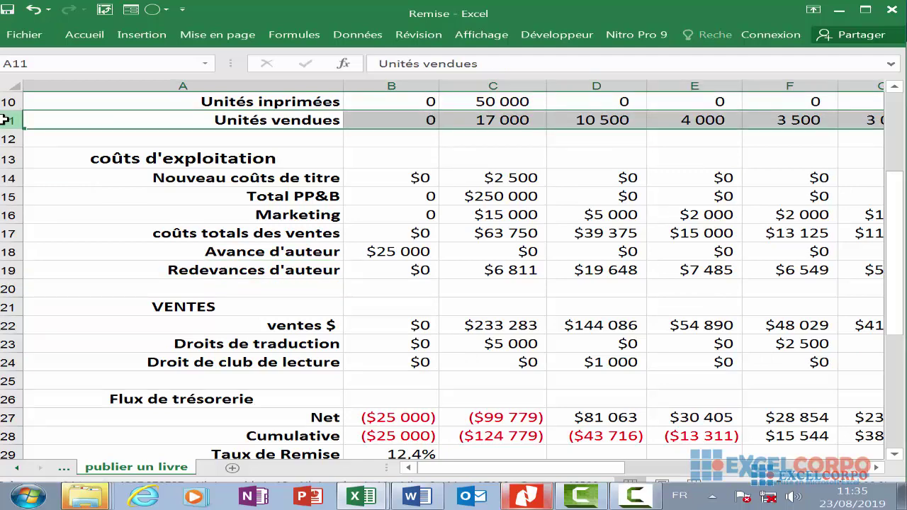
scroll(5, 120, up, 3)
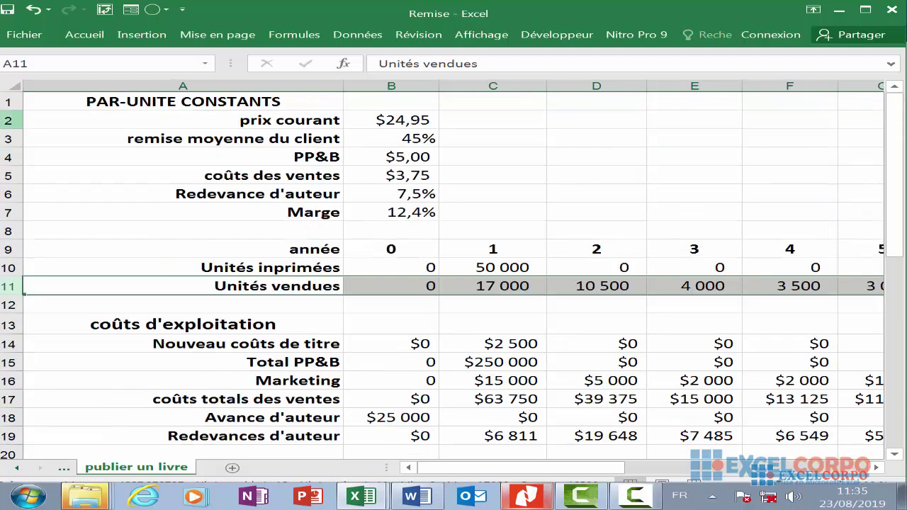
click(5, 120)
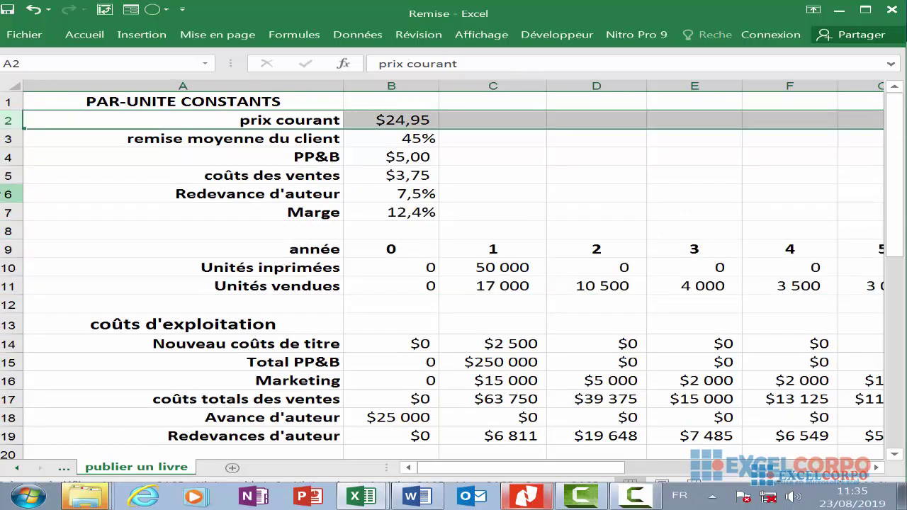
click(6, 194)
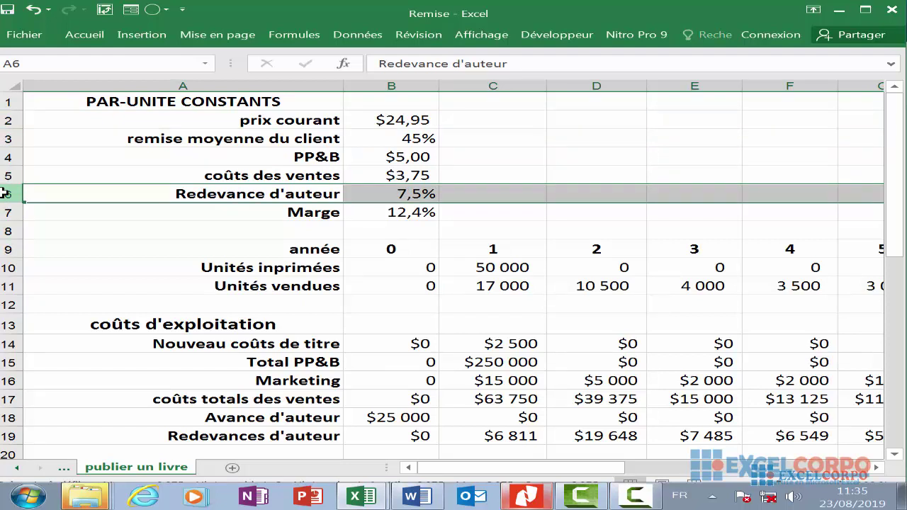
click(399, 197)
Examine the year 1 royalty formula in C19, covering the DECALER test and the C11 * $B$2 * $B$6 result
scroll(213, 281, down, 2)
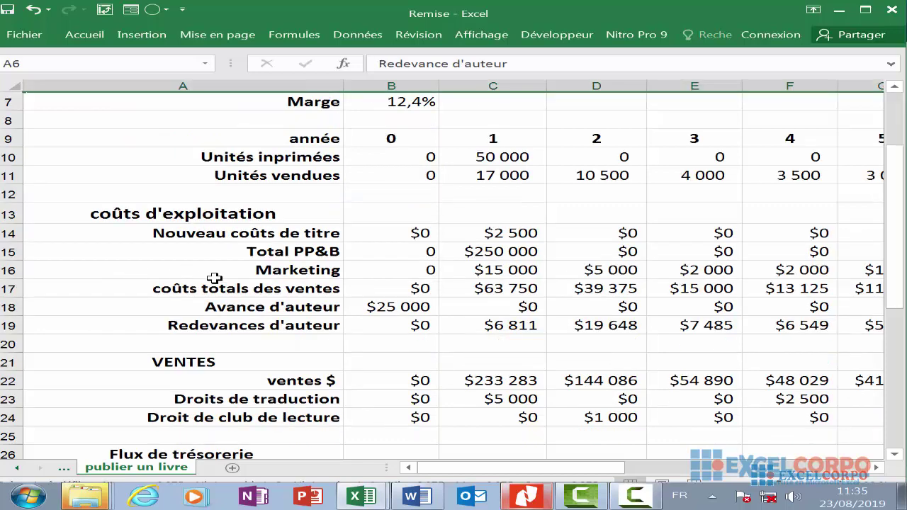
click(418, 324)
click(522, 326)
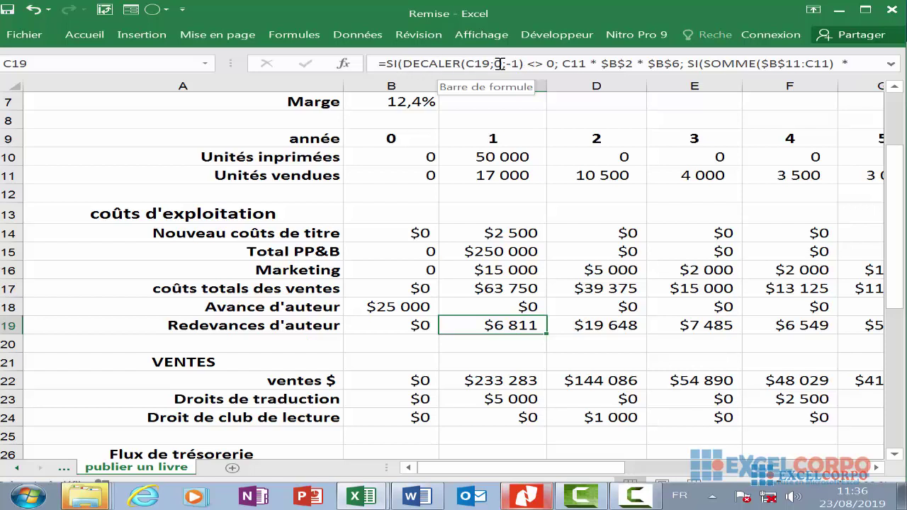
click(439, 64)
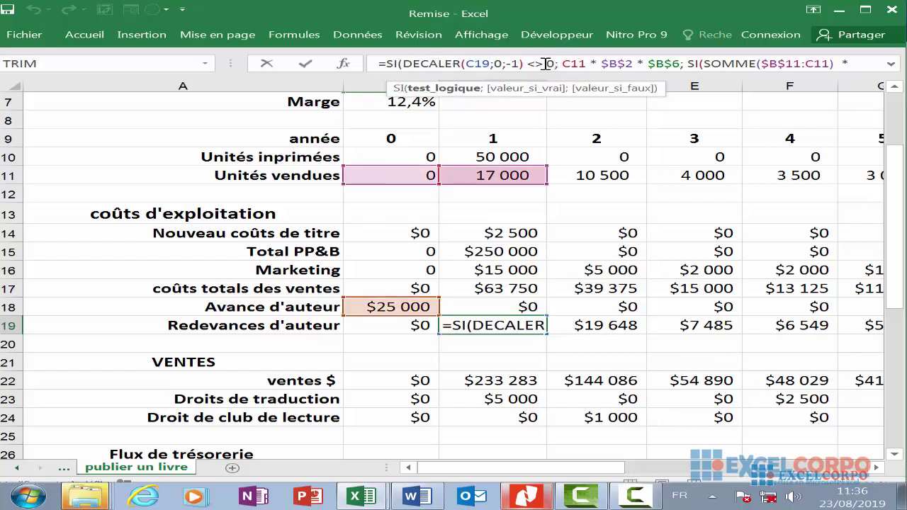
click(591, 63)
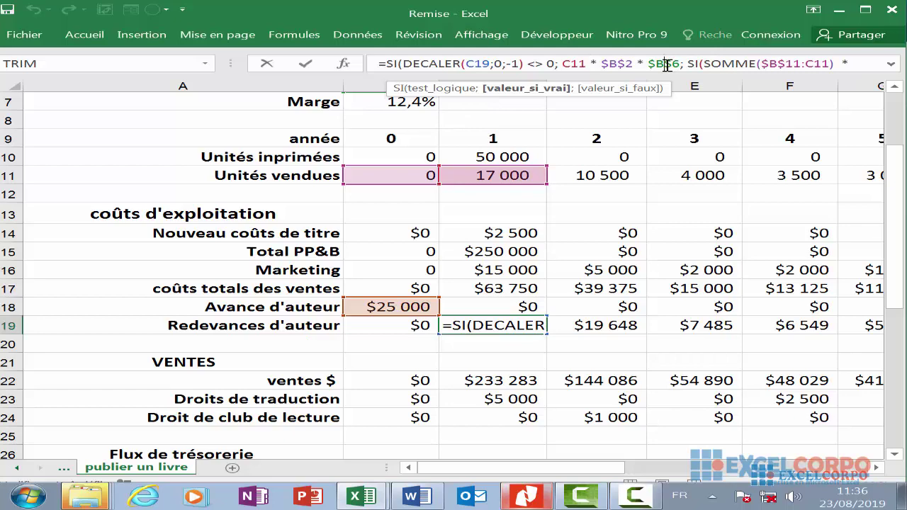
middle_click(159, 146)
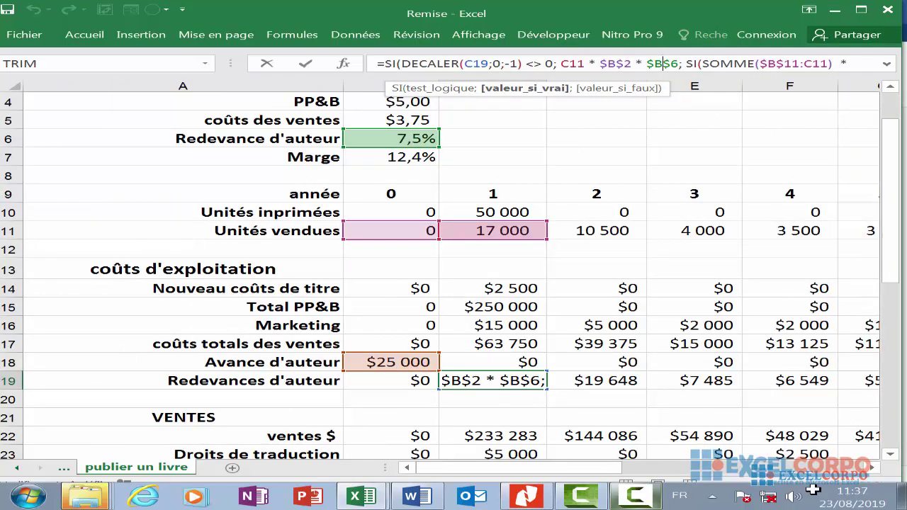
Examine the nested SI test in C19 that compares royalties on cumulative sold units with the author advance in $B$18
click(711, 63)
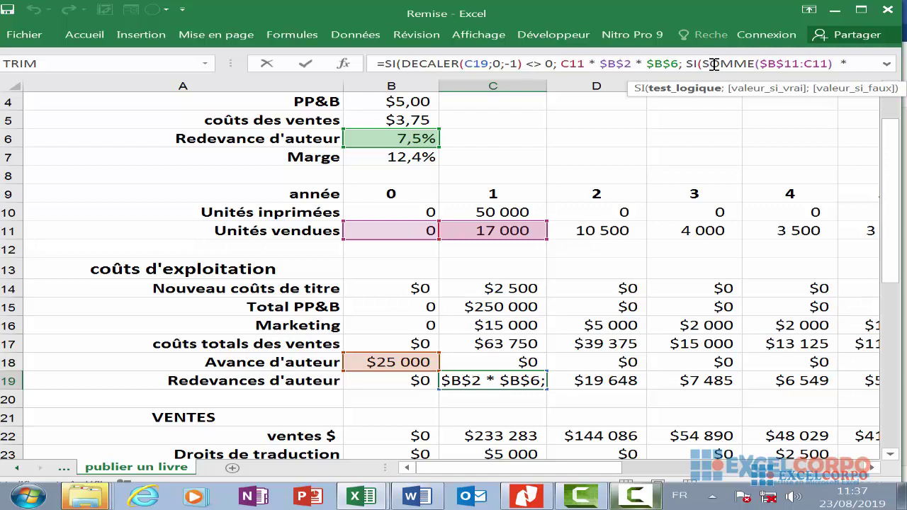
click(792, 65)
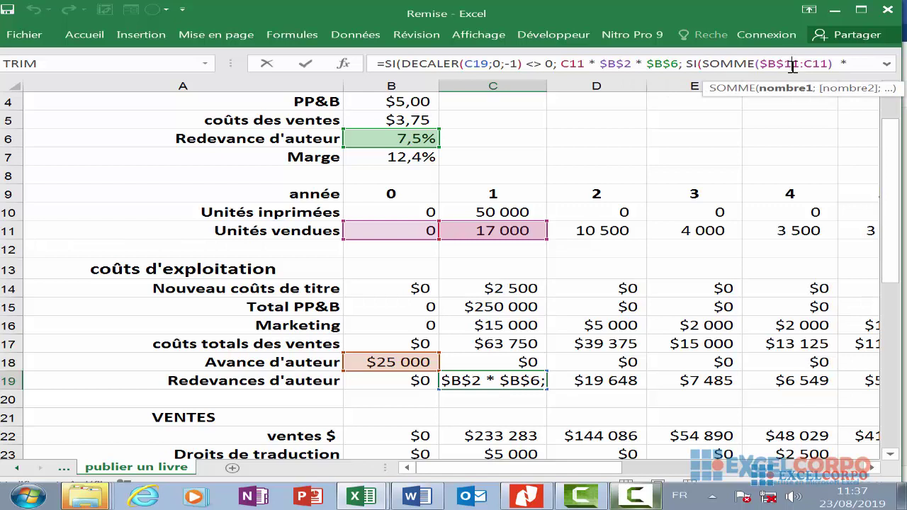
click(844, 62)
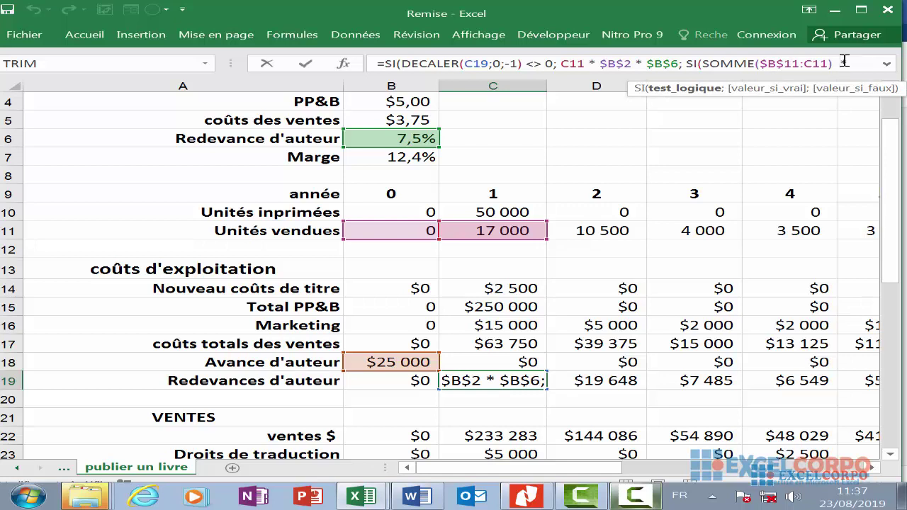
key(Right)
key(Right)
key(Right)
key(Right)
key(Right)
key(Right)
key(Right)
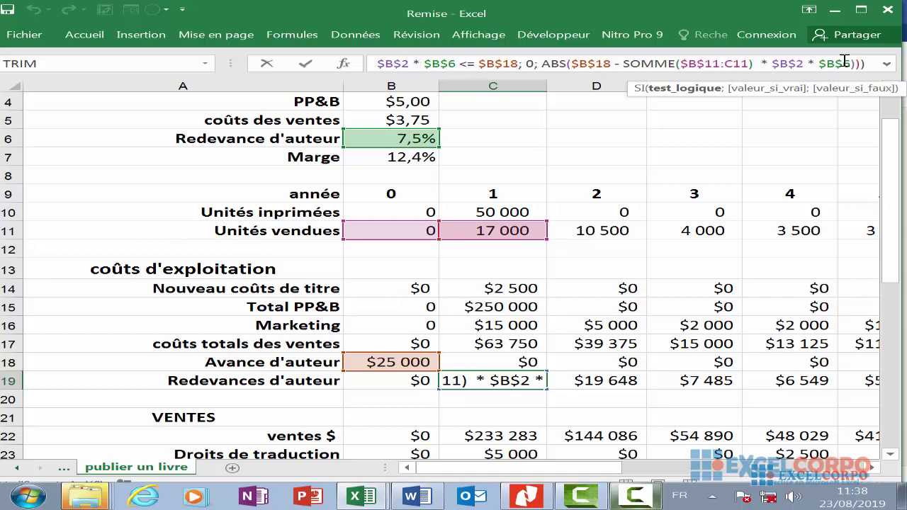
click(496, 64)
Review the closing ABS calculation of the C19 formula, keep the formula as is, and check the royalty cells for years 2 and 3
click(558, 64)
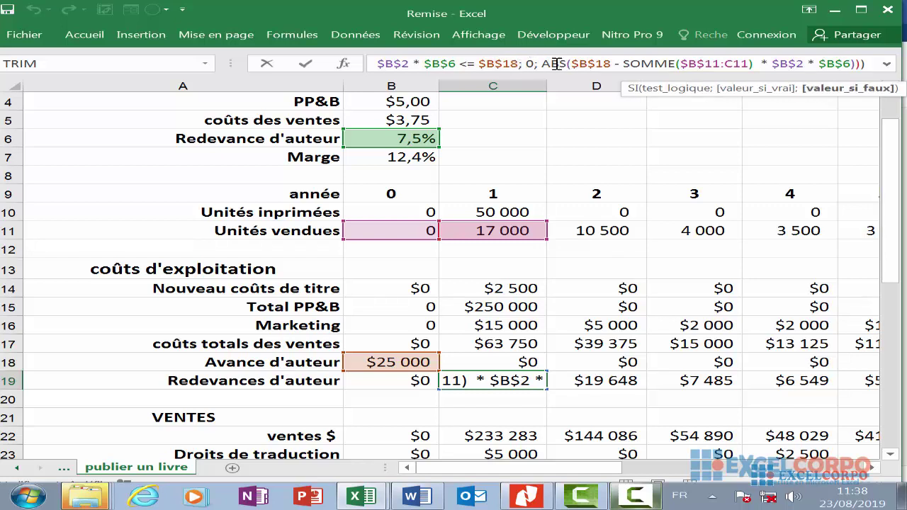
click(597, 64)
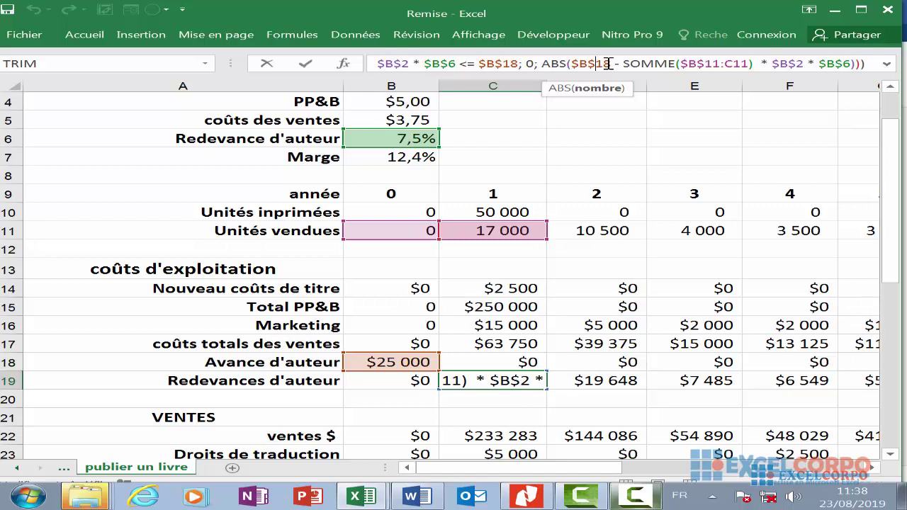
click(683, 63)
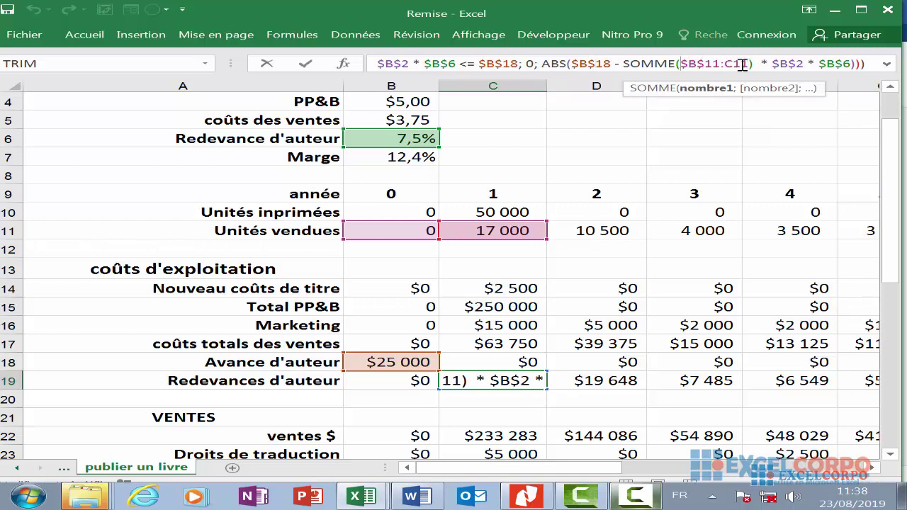
click(785, 64)
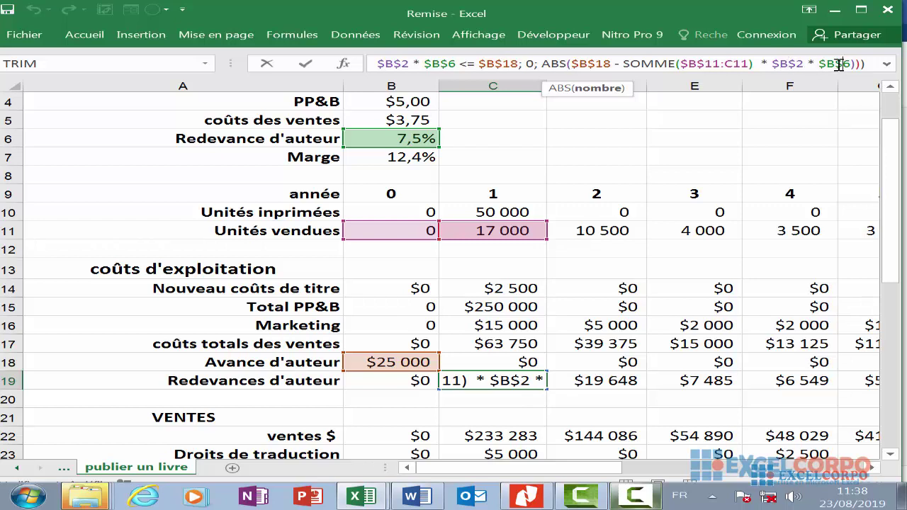
click(863, 64)
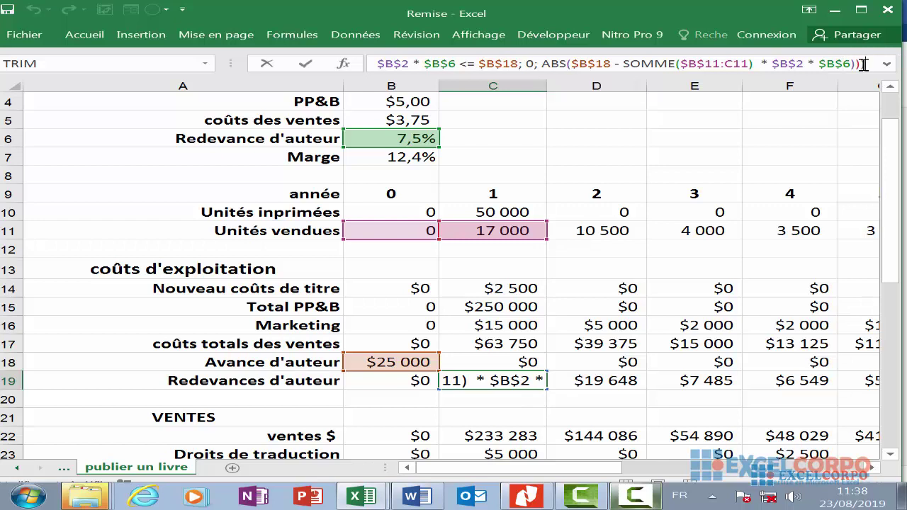
key(Return)
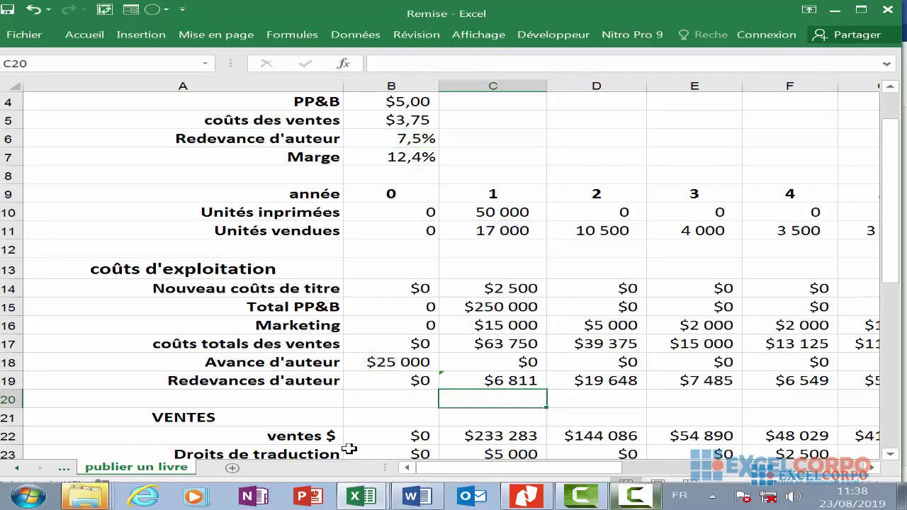
click(579, 385)
click(679, 382)
Review the VENTES section's "ventes $" formulas in row 22 from year 0 to year 4
click(283, 436)
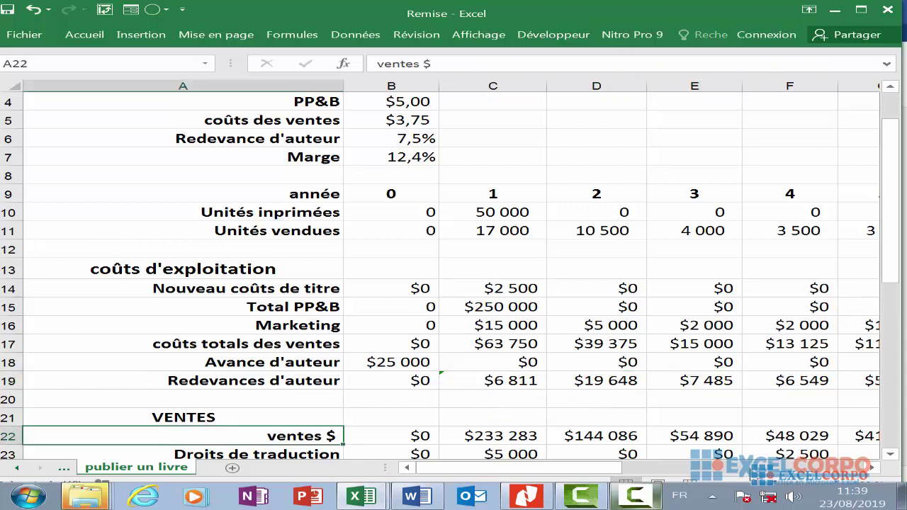
click(241, 415)
scroll(340, 430, down, 3)
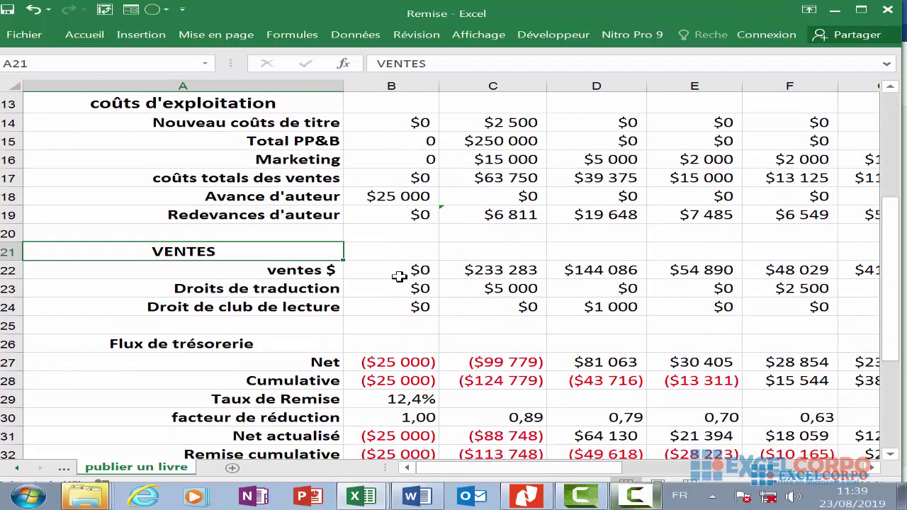
click(408, 277)
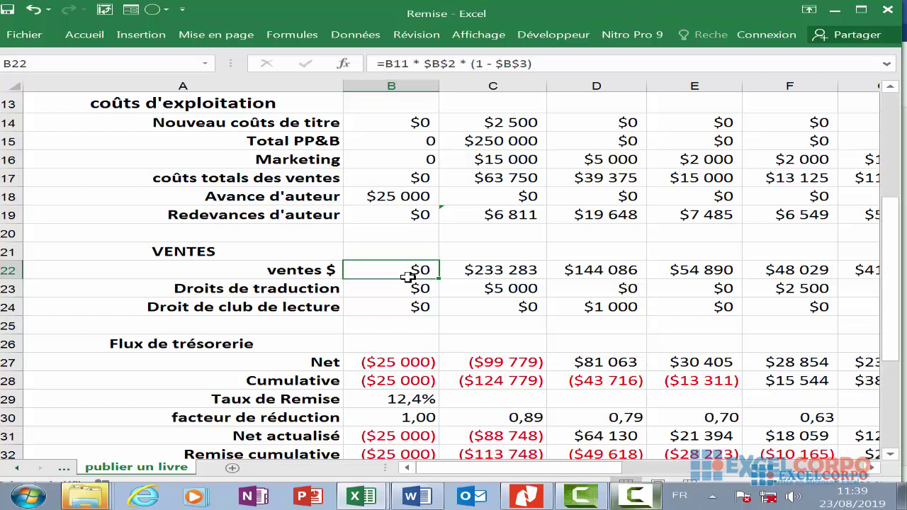
click(482, 273)
click(601, 271)
click(712, 269)
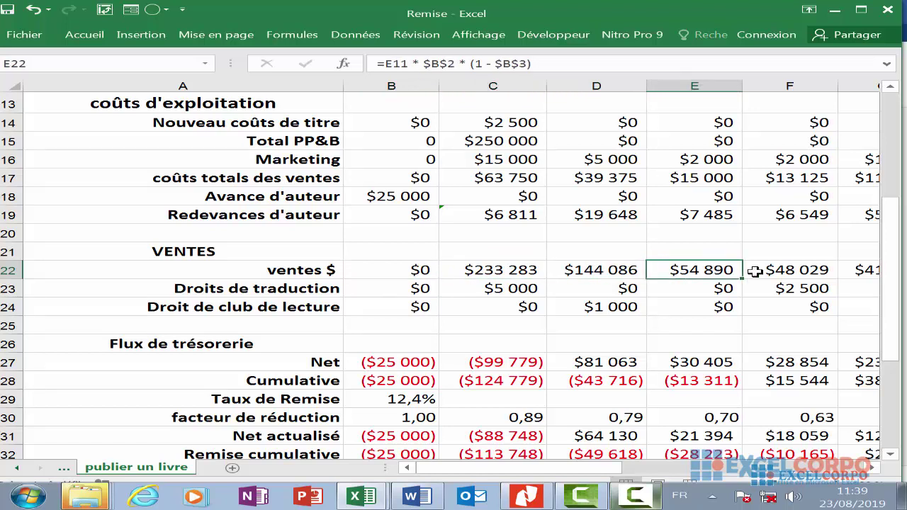
click(791, 271)
click(673, 269)
Go through the translation rights values in row 23 from year 0 to year 5
click(415, 289)
click(523, 289)
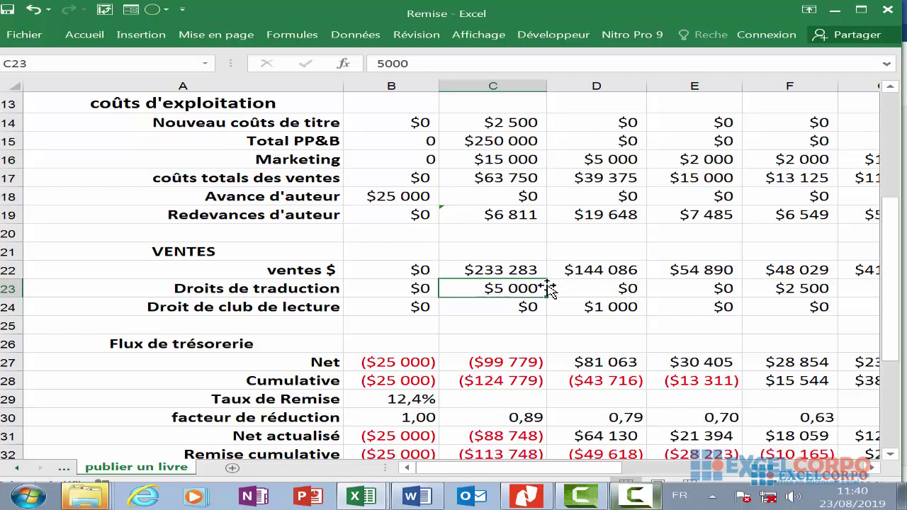
click(629, 289)
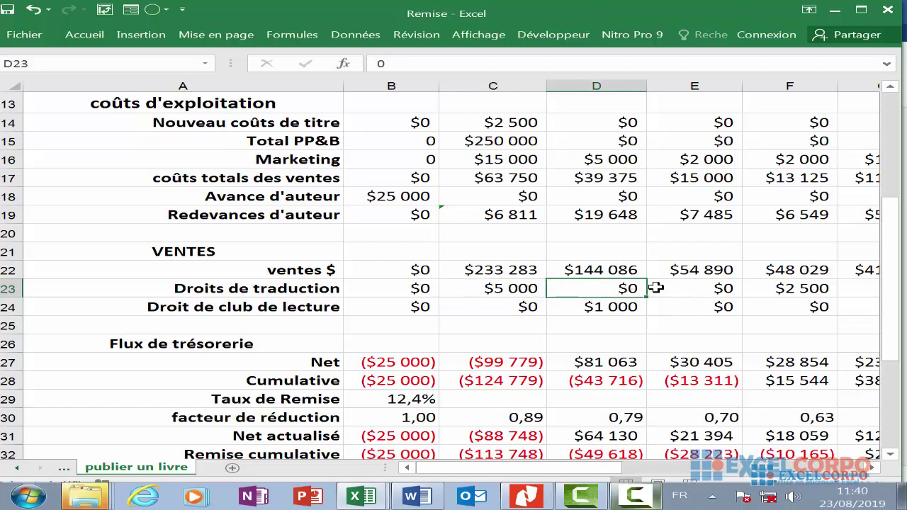
click(694, 286)
click(785, 287)
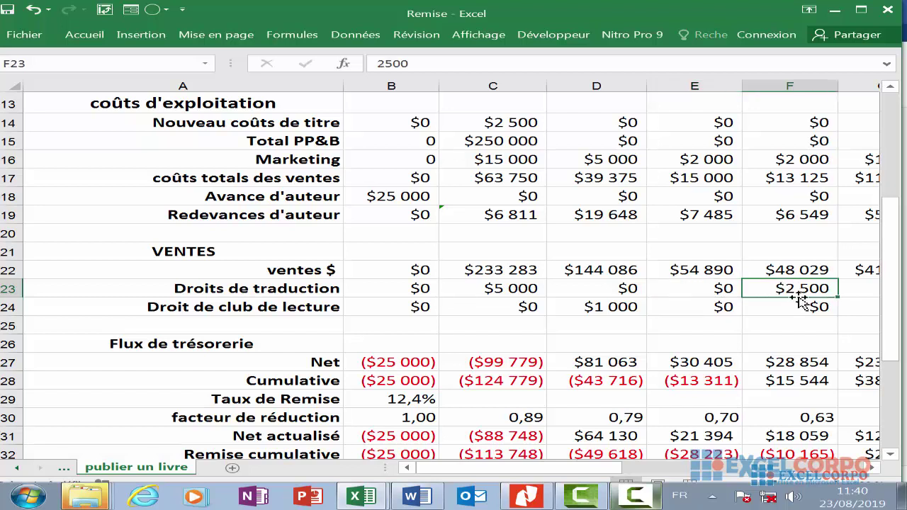
click(863, 282)
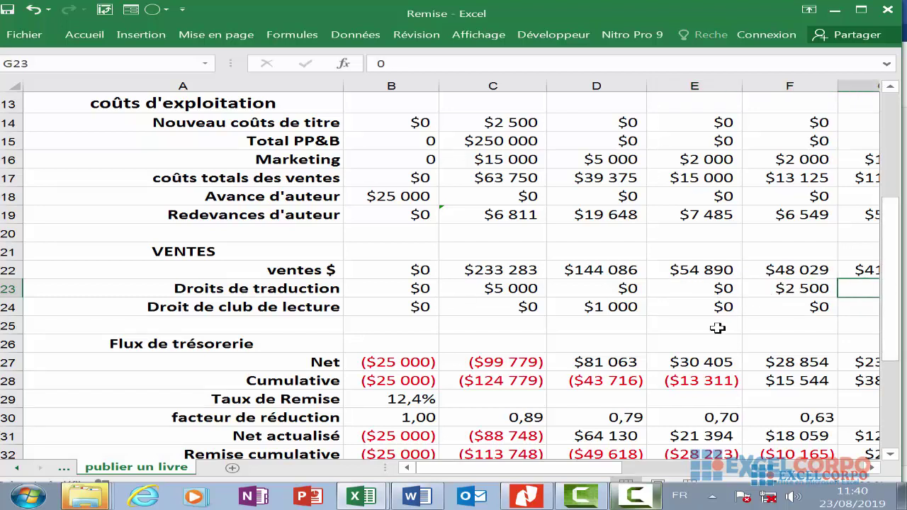
scroll(555, 457, right, 2)
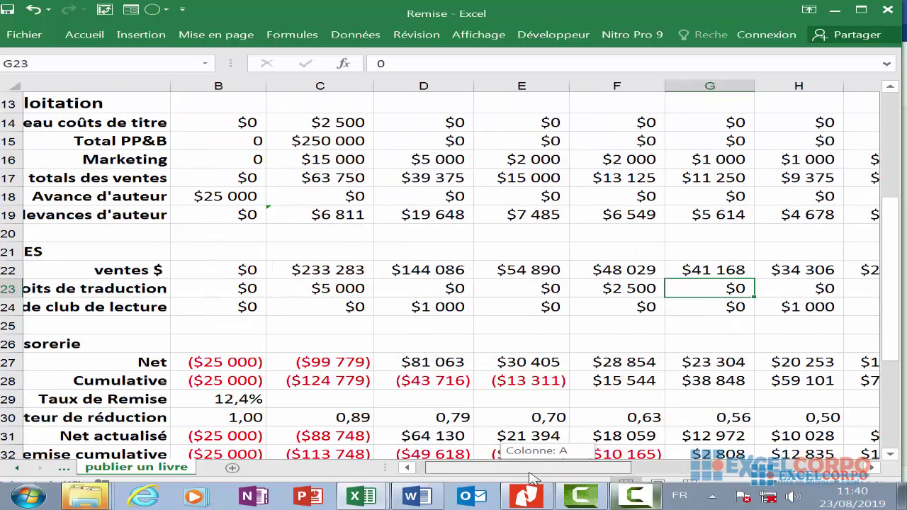
scroll(555, 457, left, 2)
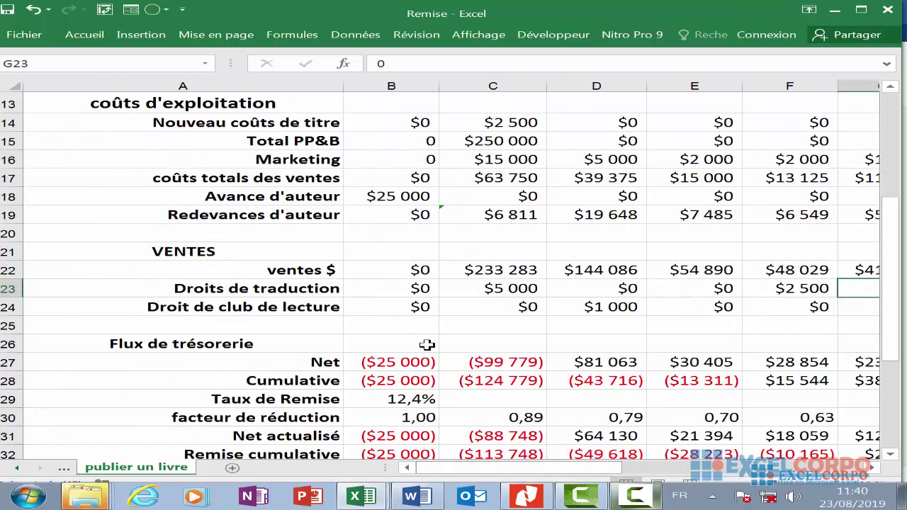
Go through the "Droit de club de lecture" values in row 24 for years 0, 1, 2 and 6
click(420, 308)
click(510, 305)
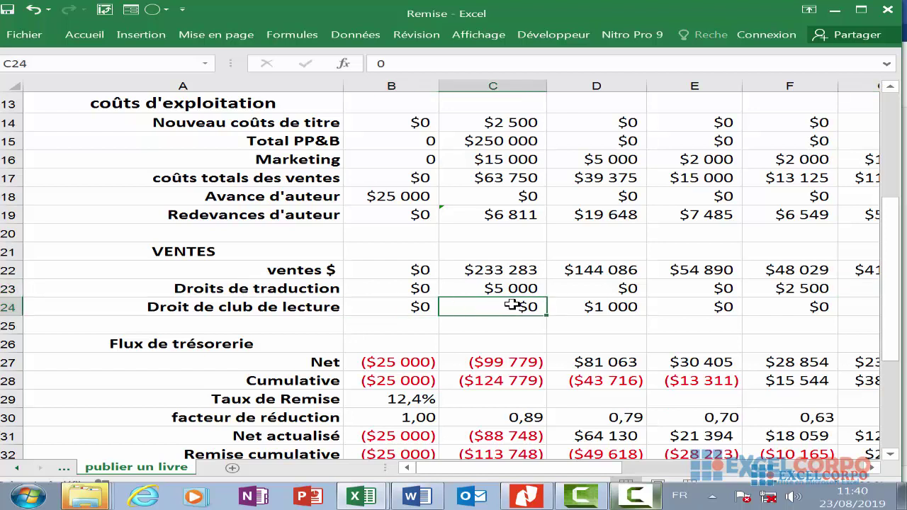
click(602, 305)
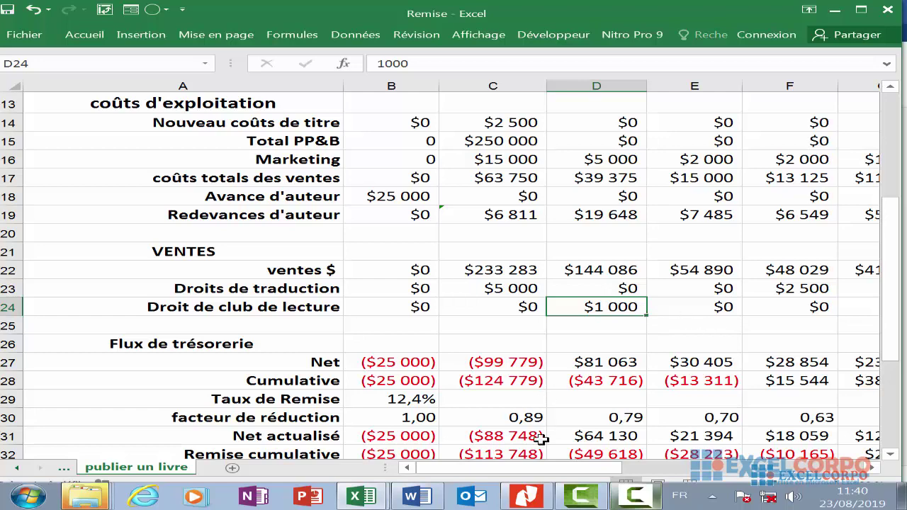
drag(542, 467, 609, 473)
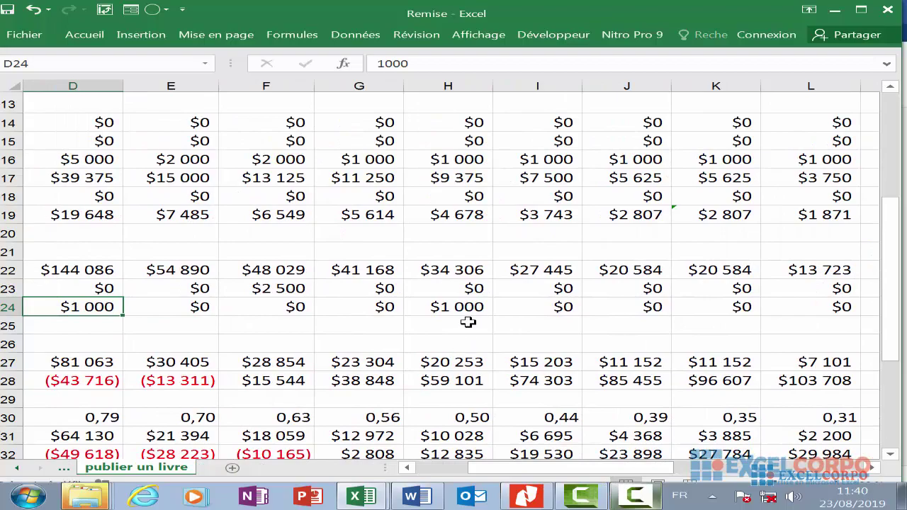
click(468, 310)
scroll(519, 265, up, 3)
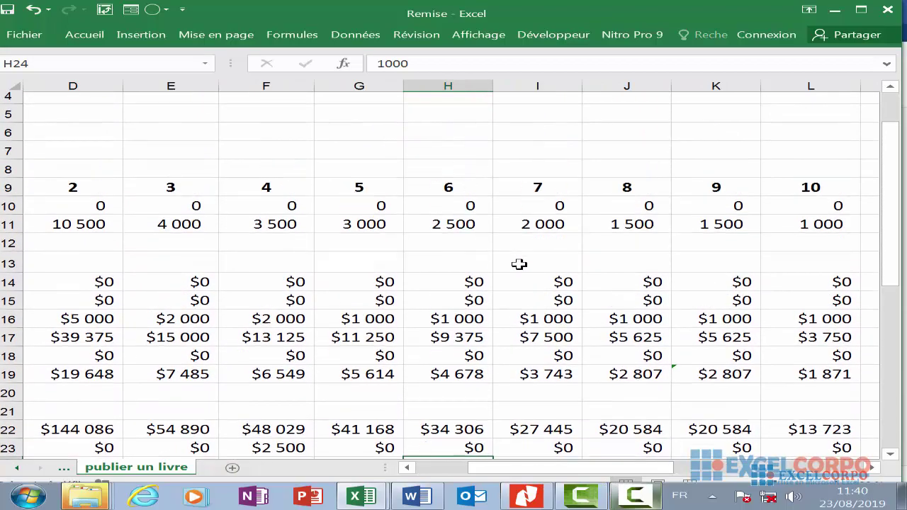
scroll(519, 264, down, 3)
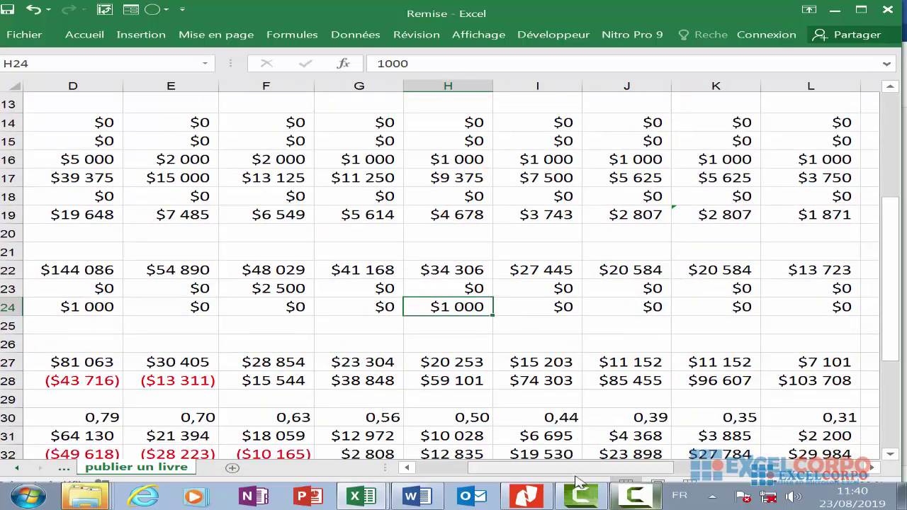
Examine the Net cash flow formula in B27, tracing the sales range B22:B24 and the cost range B14:B19, and keep it as is
drag(578, 469, 524, 469)
scroll(286, 403, down, 2)
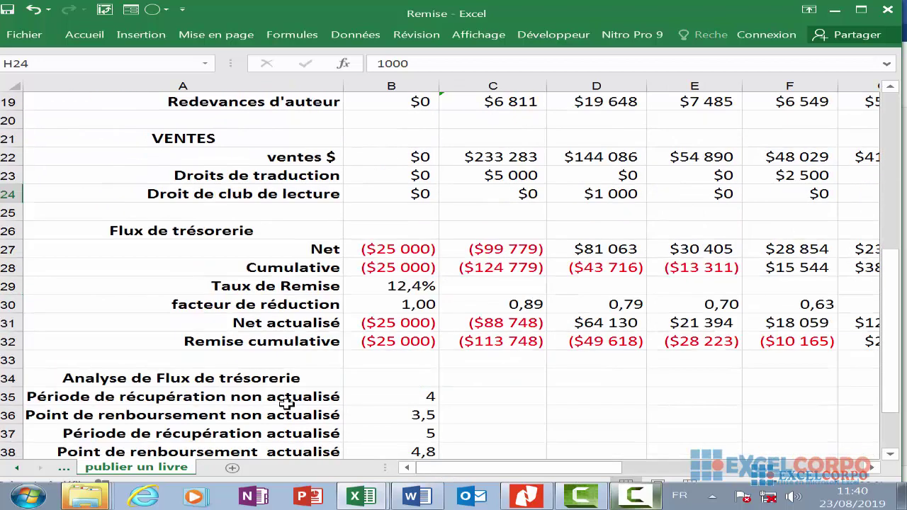
scroll(286, 403, up, 1)
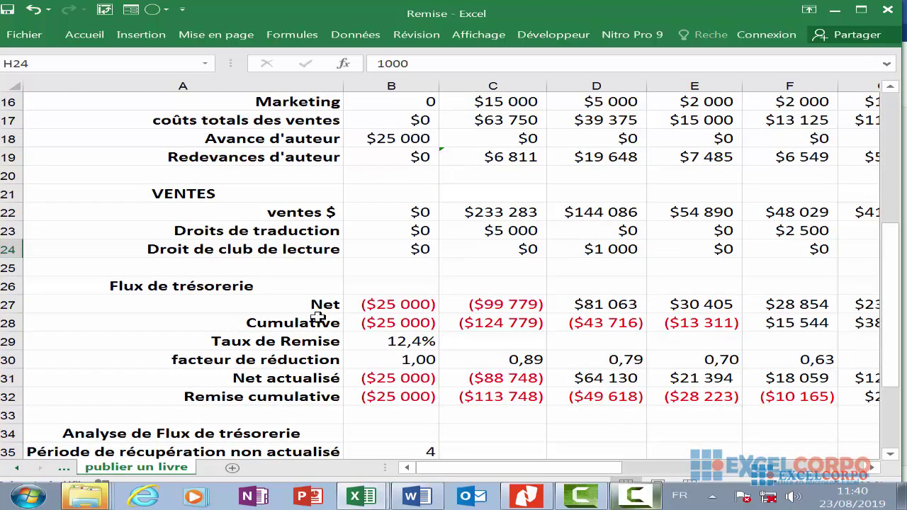
scroll(317, 316, down, 1)
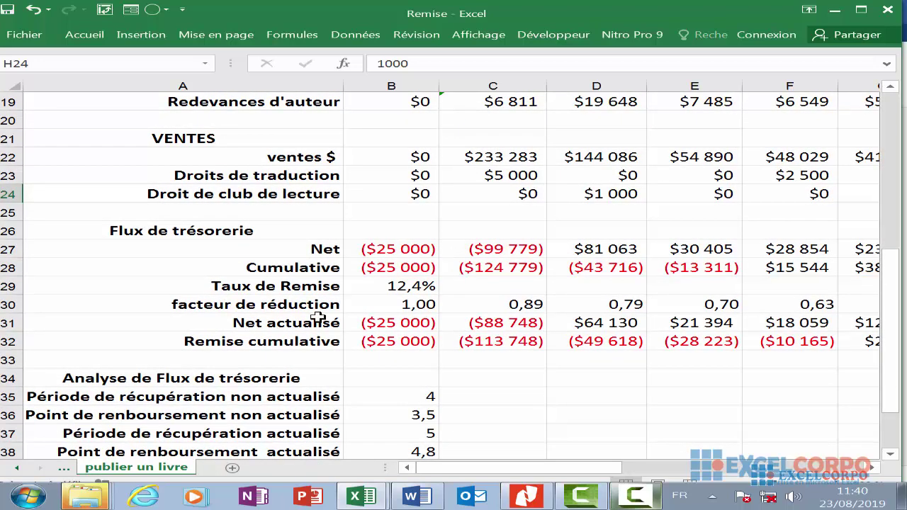
click(379, 250)
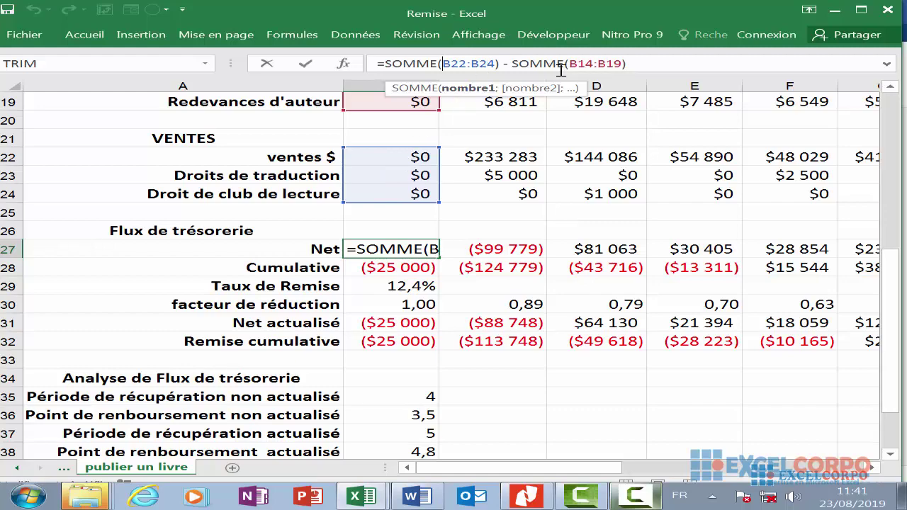
click(596, 64)
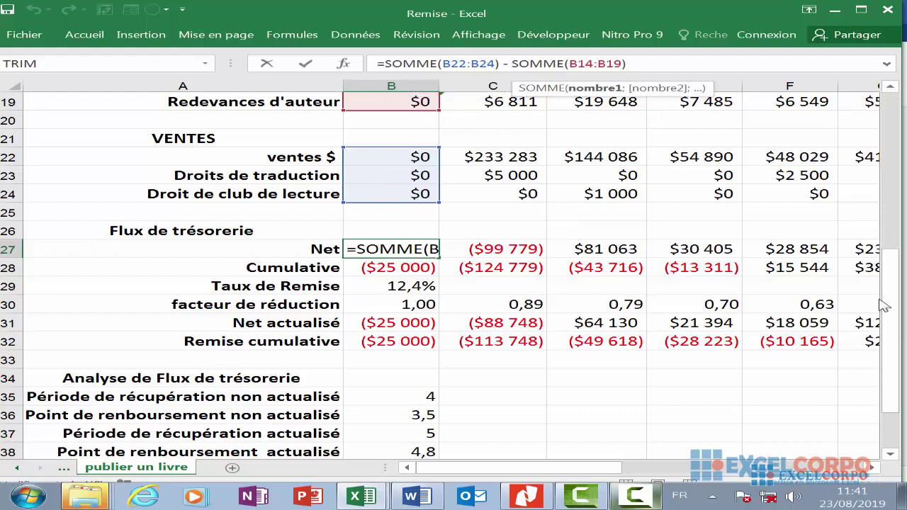
drag(891, 305, 894, 276)
click(637, 65)
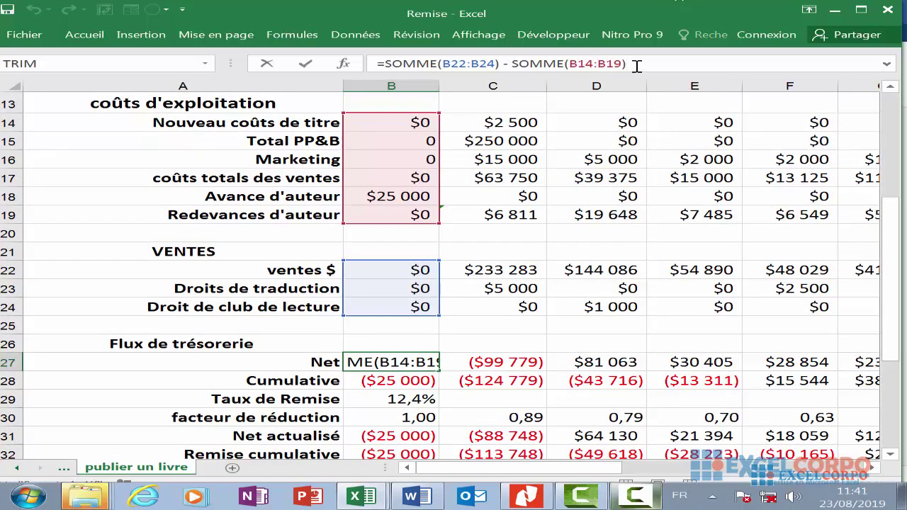
key(Return)
click(351, 363)
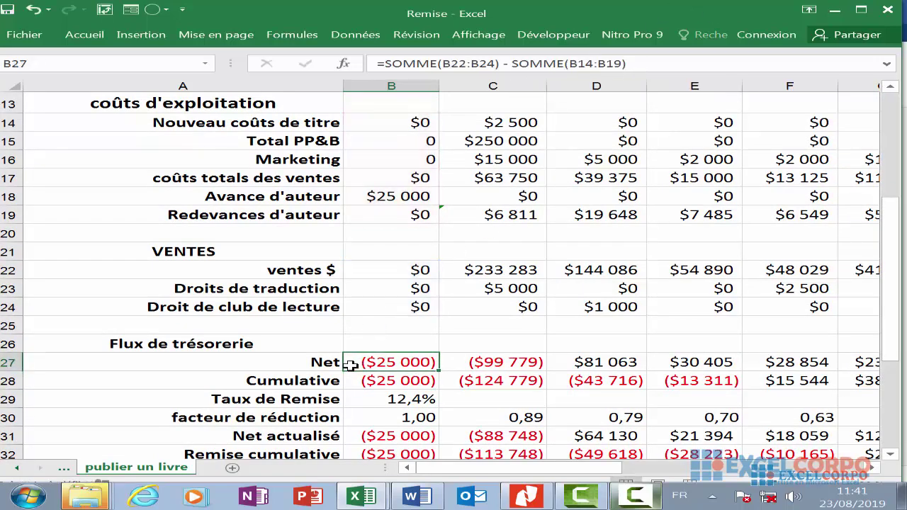
Check the Net cash flow formulas in row 27 from year 1 to year 5, tracing the ranges used in C27
click(487, 363)
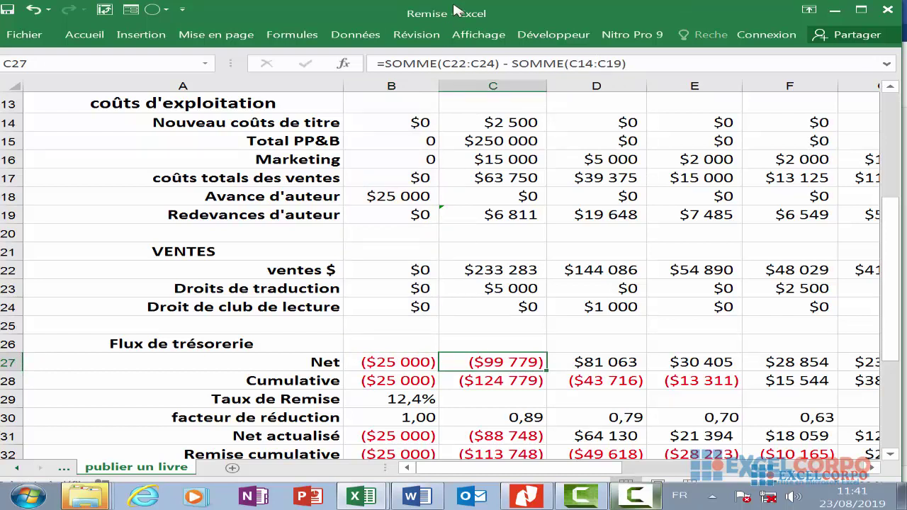
click(487, 63)
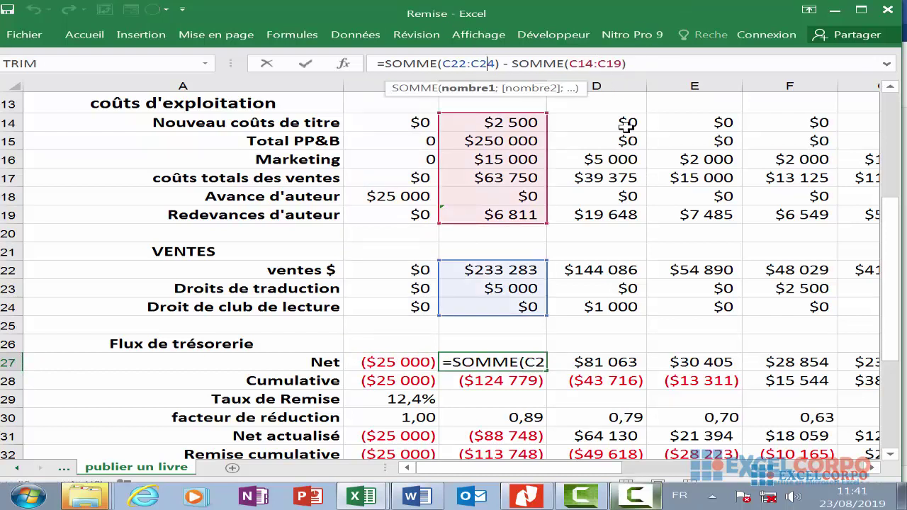
key(Return)
key(Right)
click(726, 363)
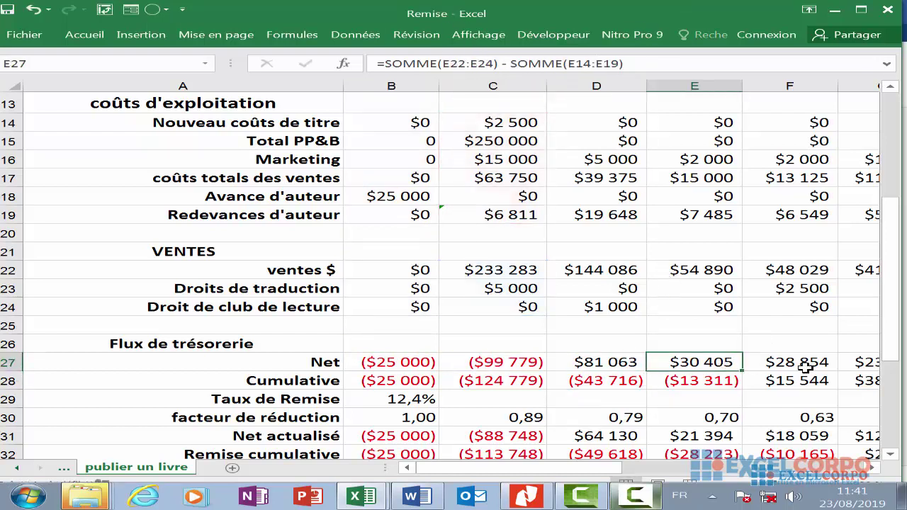
click(813, 365)
click(867, 362)
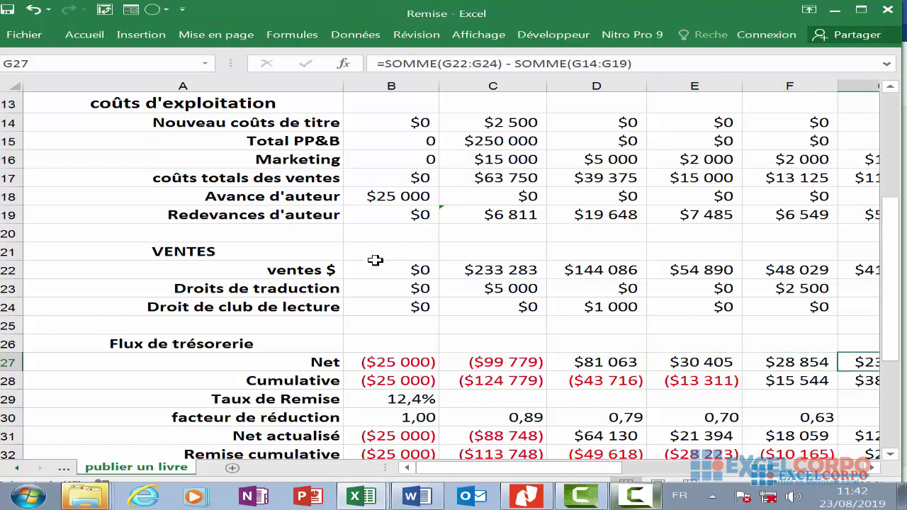
click(646, 494)
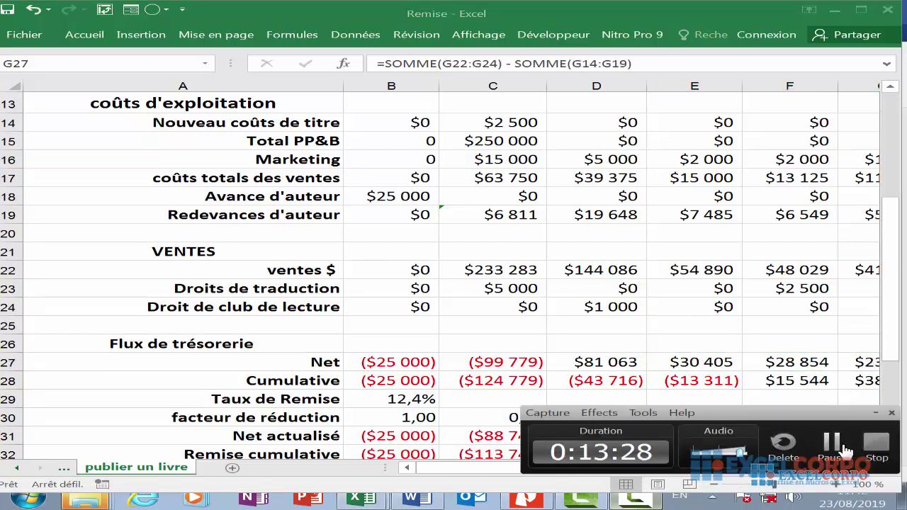
click(834, 446)
Examine the Cumulative formulas in B28 and C28, tracing the $B$27:C27 range summed for year 1, and keep them as is
click(401, 379)
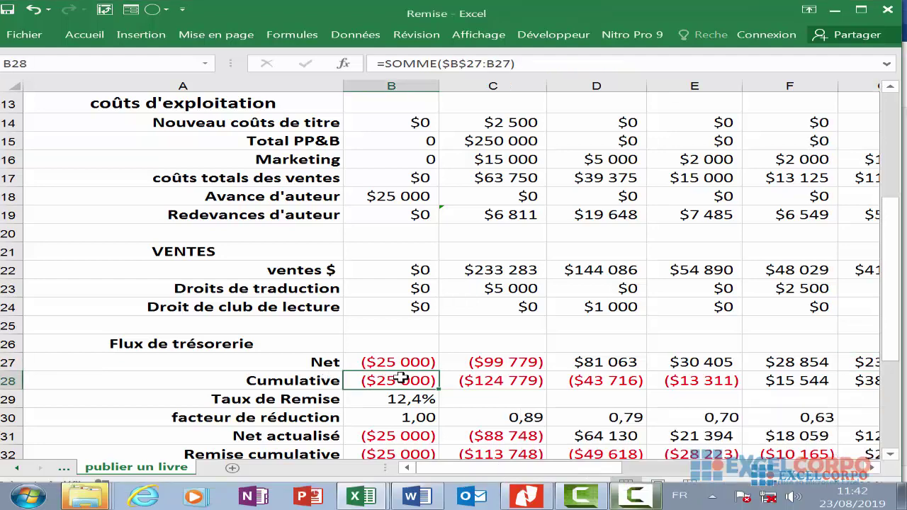
click(472, 380)
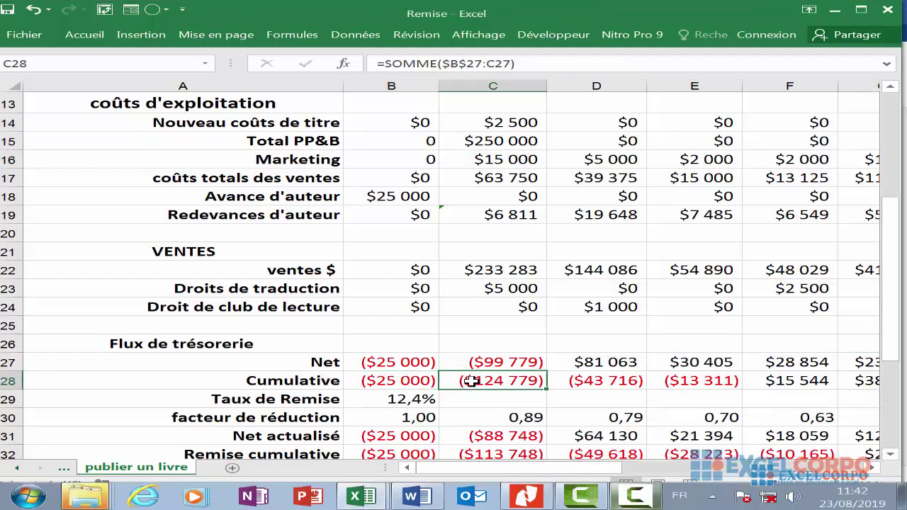
click(472, 63)
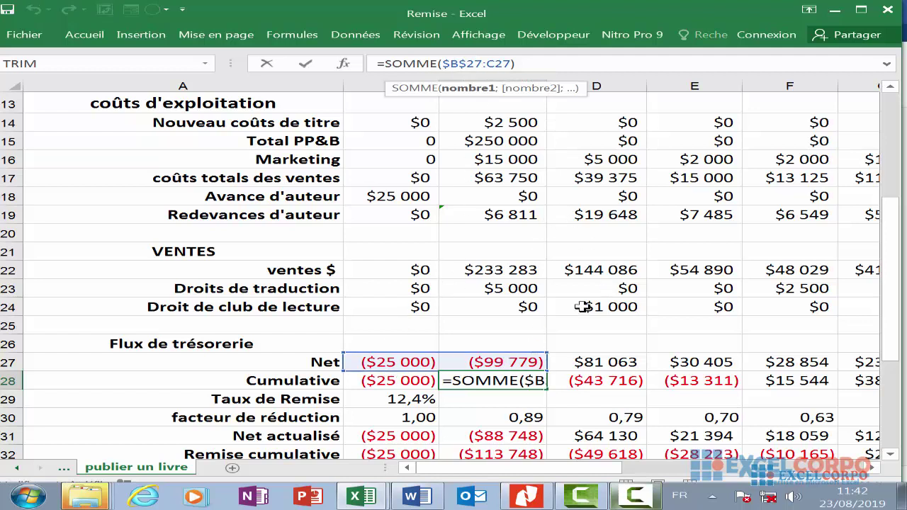
click(544, 63)
key(Return)
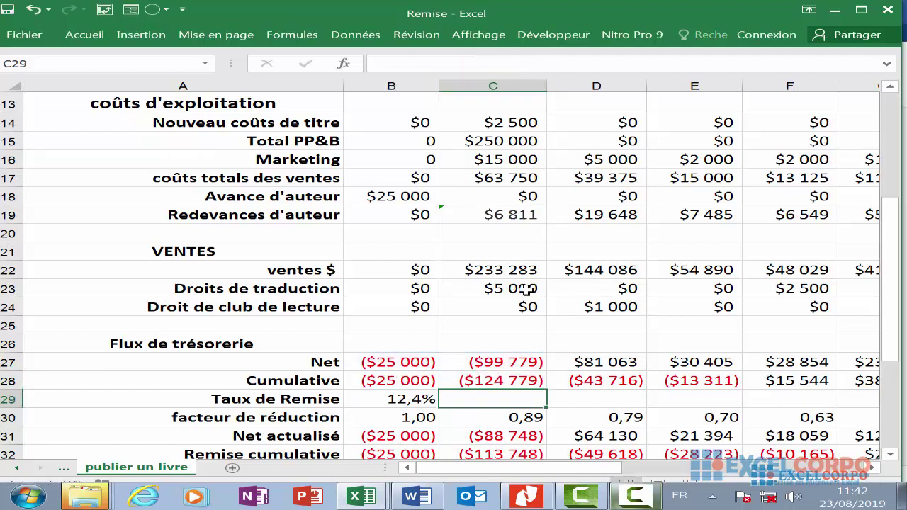
Check the Cumulative cash flow formulas in row 28 from year 2 to year 5
click(612, 375)
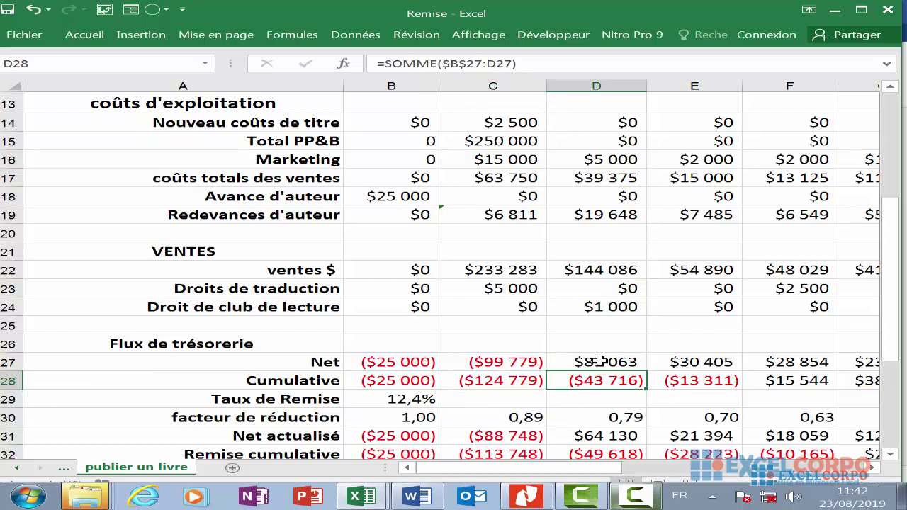
click(700, 376)
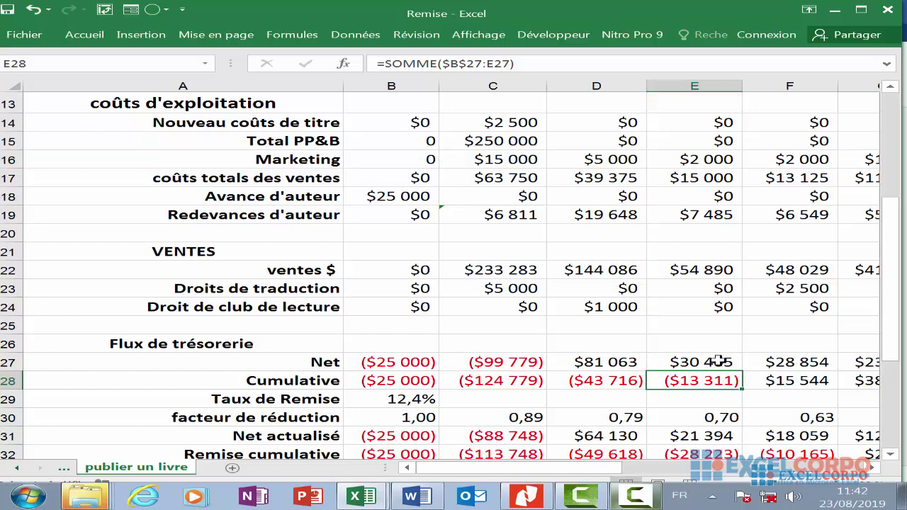
click(792, 376)
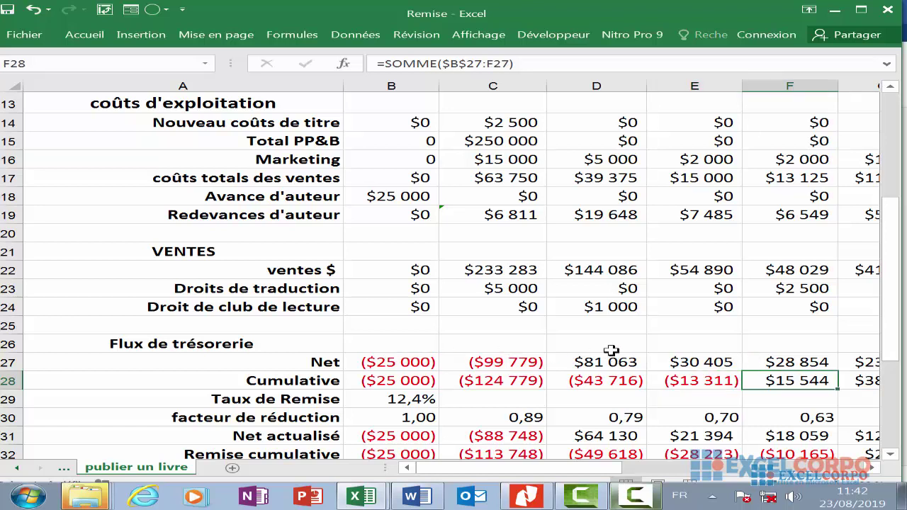
click(864, 378)
click(635, 497)
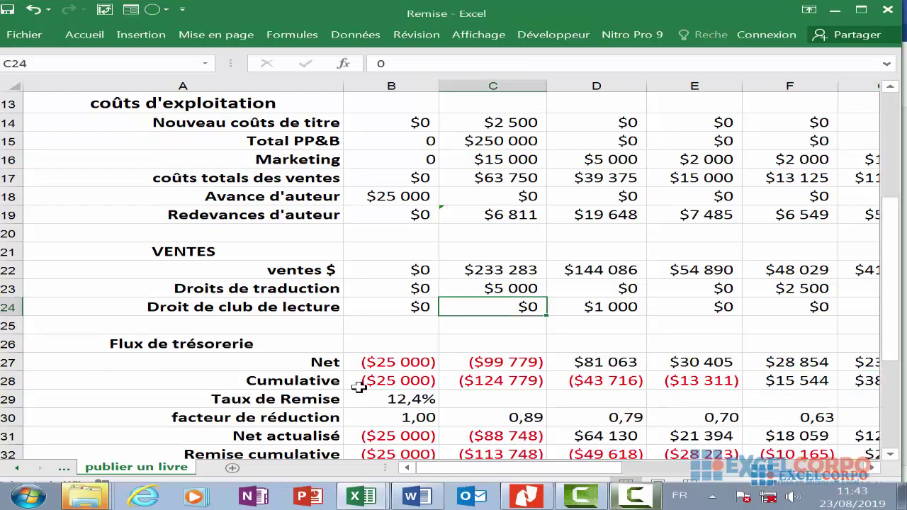
Trace the "Taux de Remise" formula in B29 back to the Marge constant in B7
click(397, 399)
scroll(358, 354, up, 4)
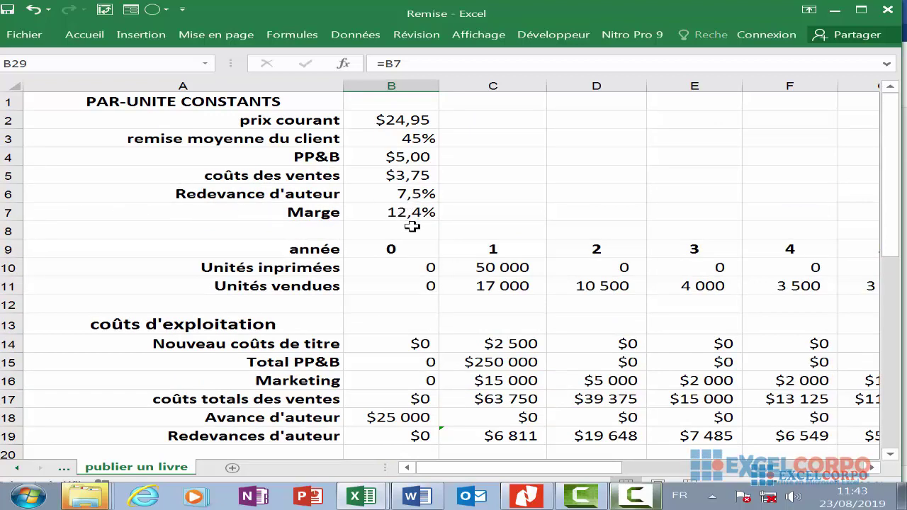
scroll(412, 226, down, 5)
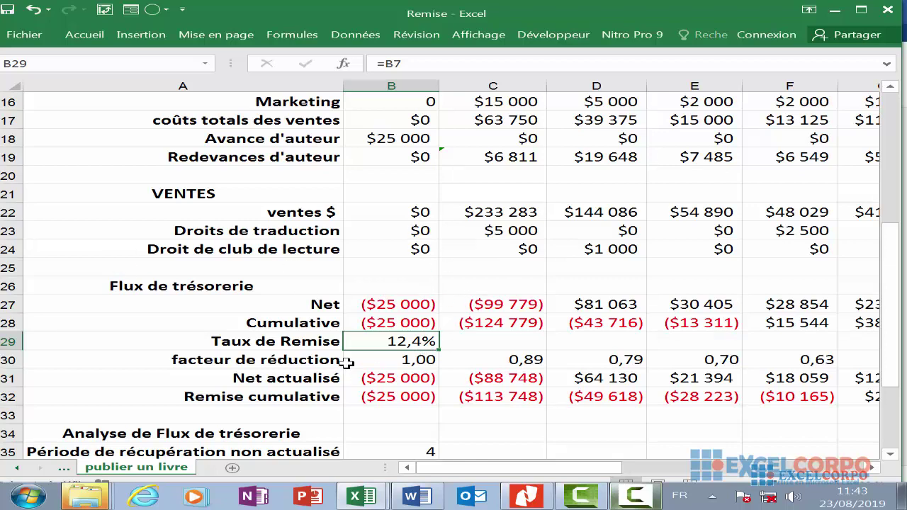
Examine the "facteur de réduction" formula in C30, tracing its references $B$29 and C9, keep it as is, and check years 2 and 3
scroll(399, 341, down, 3)
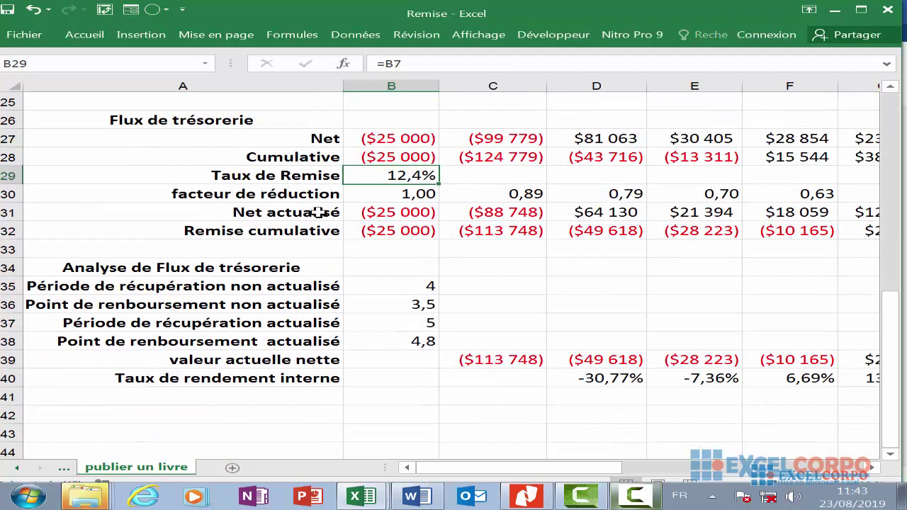
click(367, 195)
key(Right)
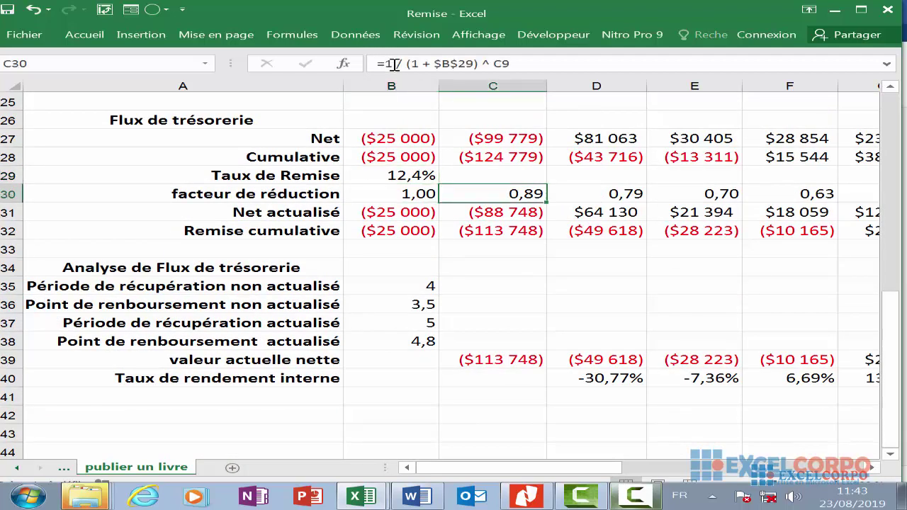
click(393, 63)
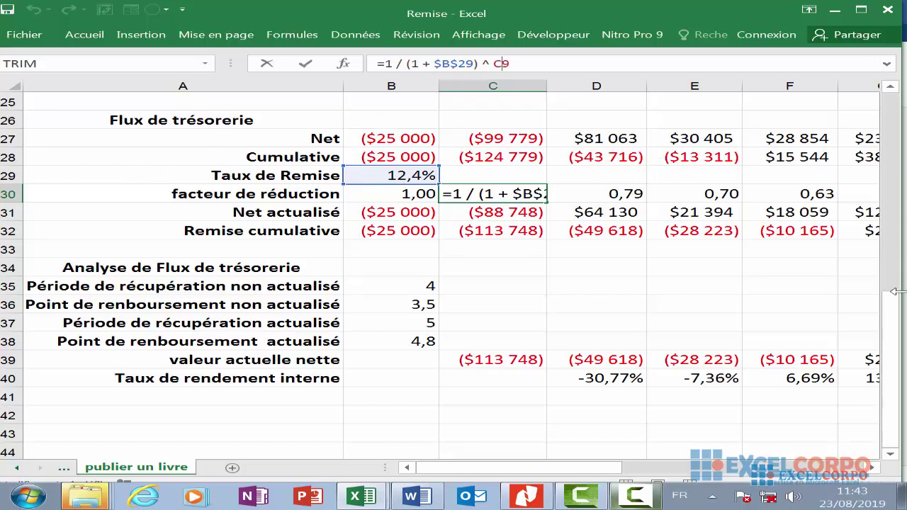
drag(895, 291, 892, 94)
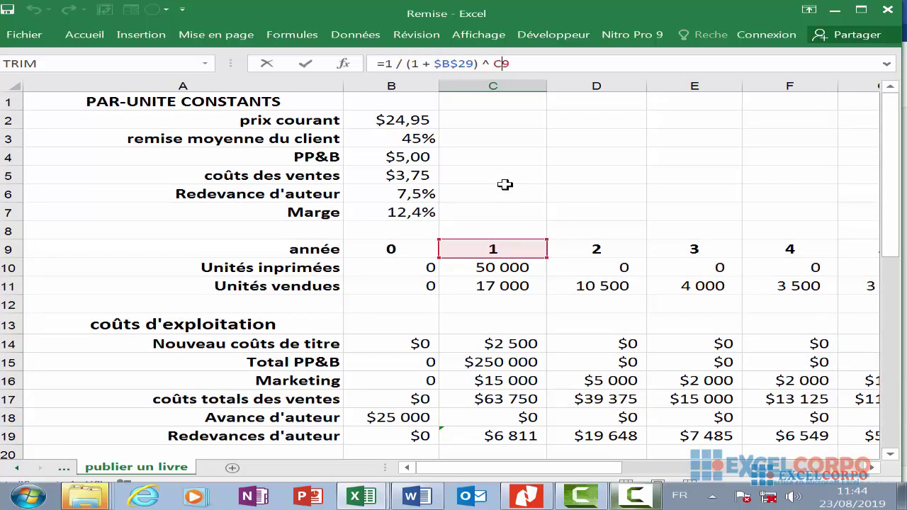
scroll(850, 245, down, 6)
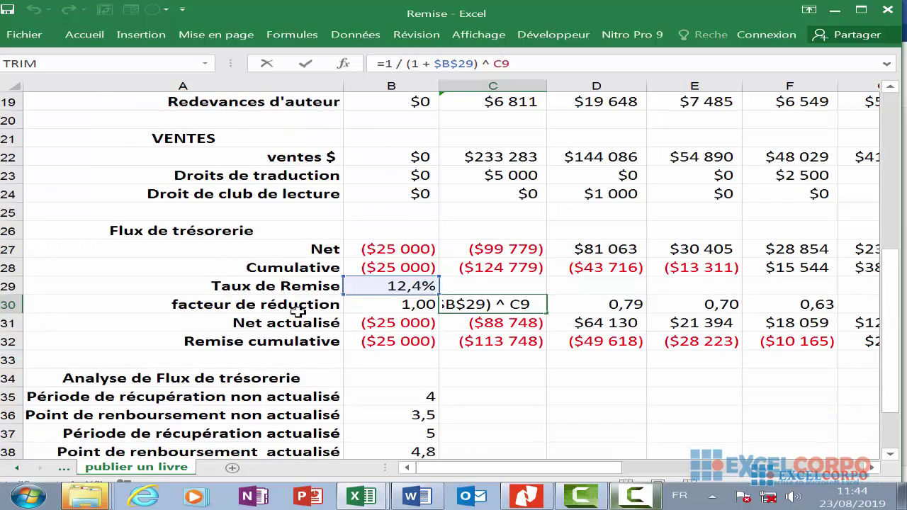
double_click(511, 64)
key(Return)
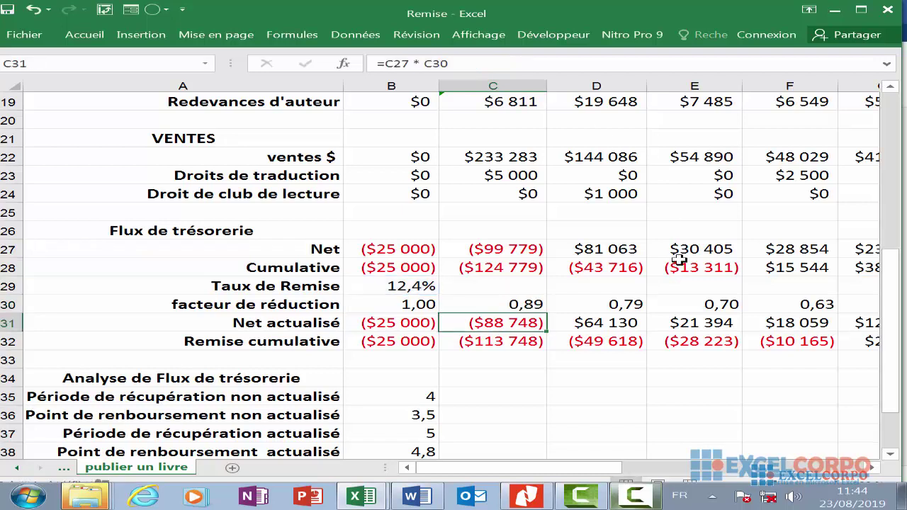
click(613, 307)
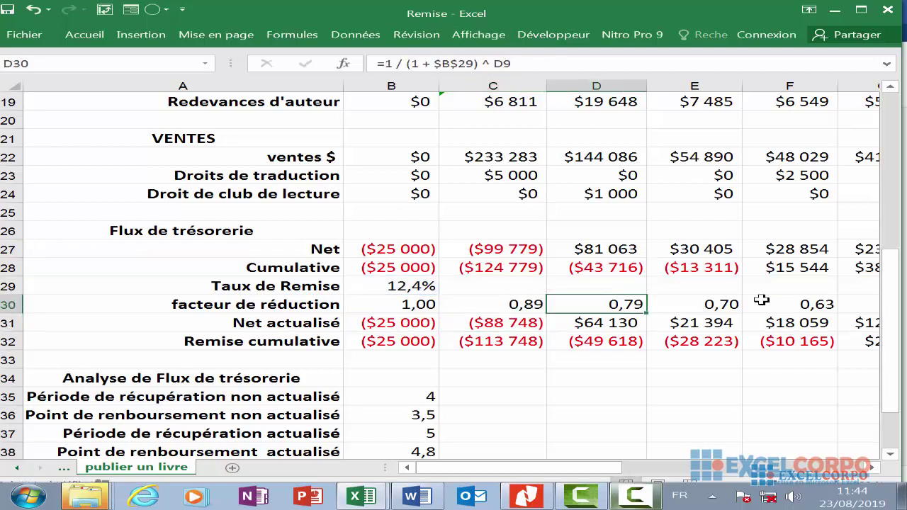
click(730, 303)
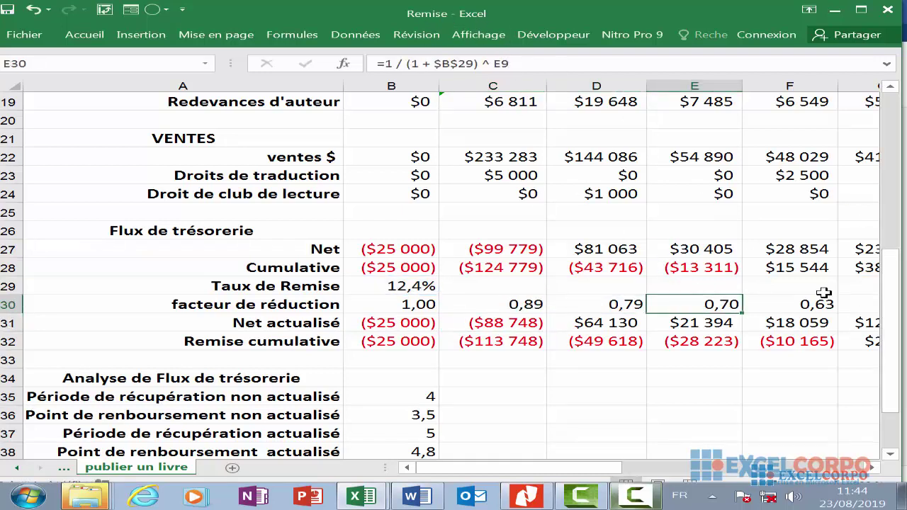
Check the year 4 reduction factor in F30 and the "Net actualisé" formulas from B31 to E31, tracing B27 * B30 and keeping it as is
click(815, 308)
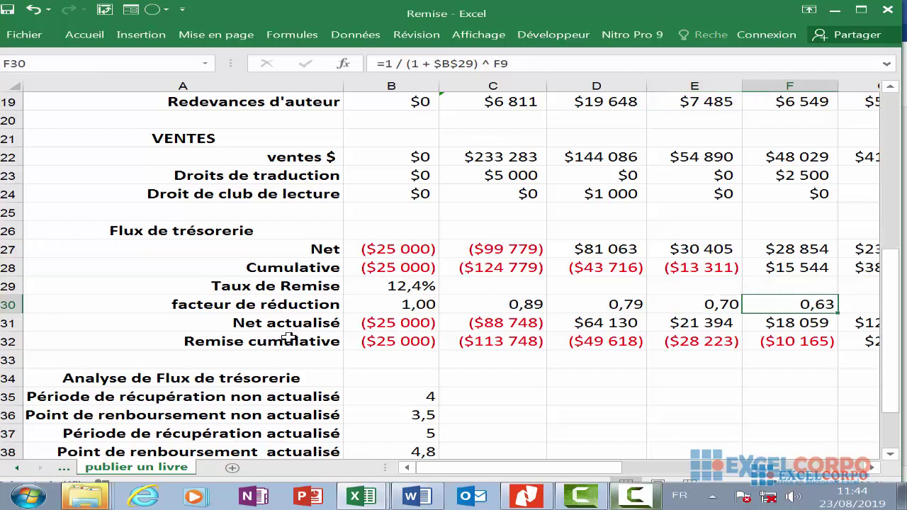
click(392, 322)
text(=B27 * B30)
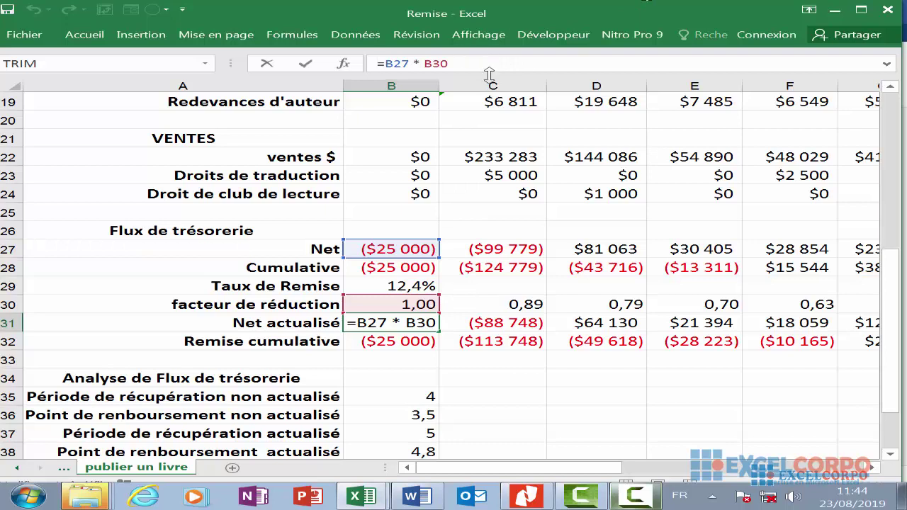
key(Return)
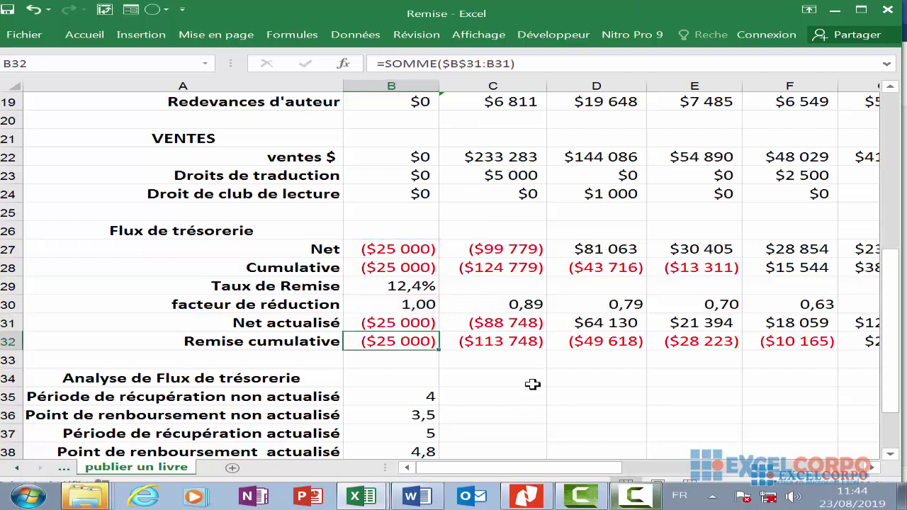
click(522, 321)
click(595, 316)
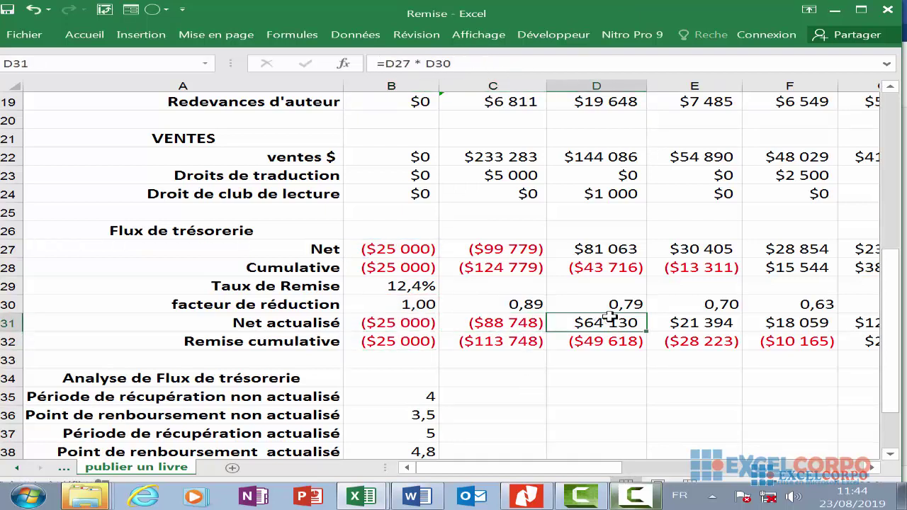
click(662, 320)
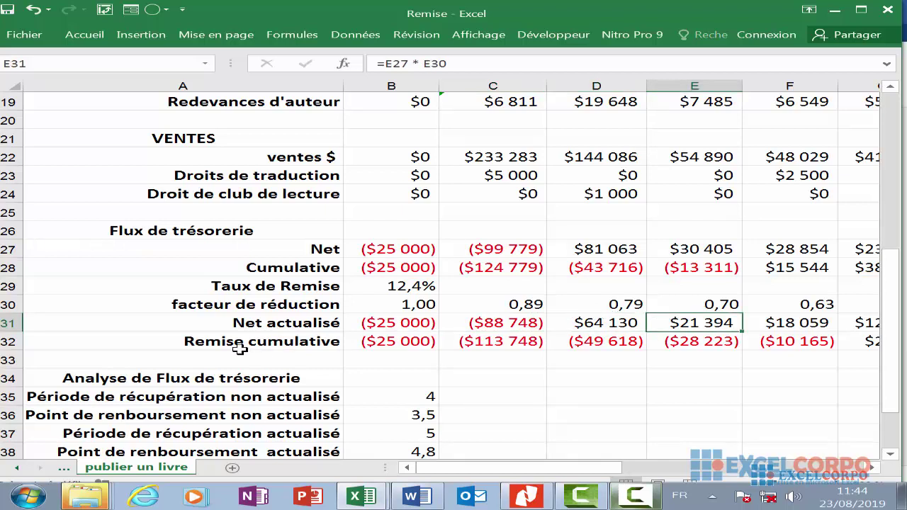
Examine the "Remise cumulative" formulas in row 32, tracing the $B$31:D31 range summed in D32, and keep them as is
click(434, 341)
click(382, 323)
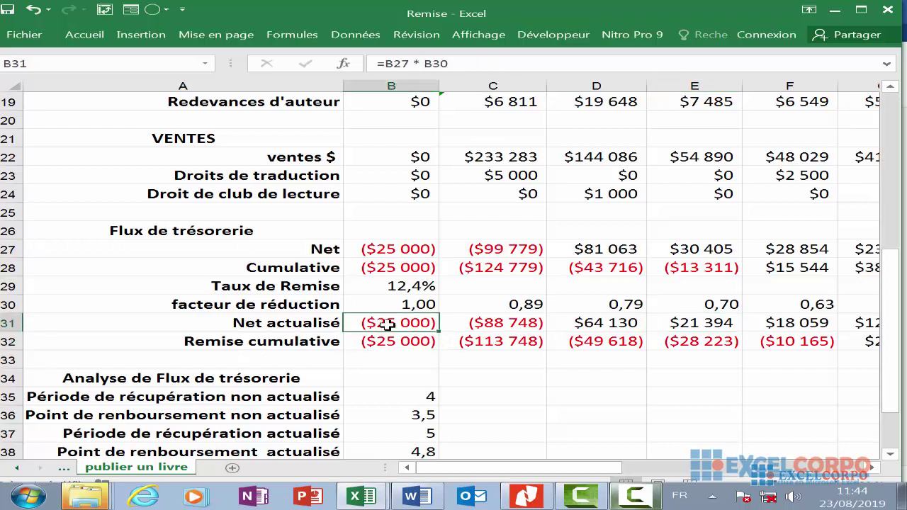
click(406, 339)
click(528, 336)
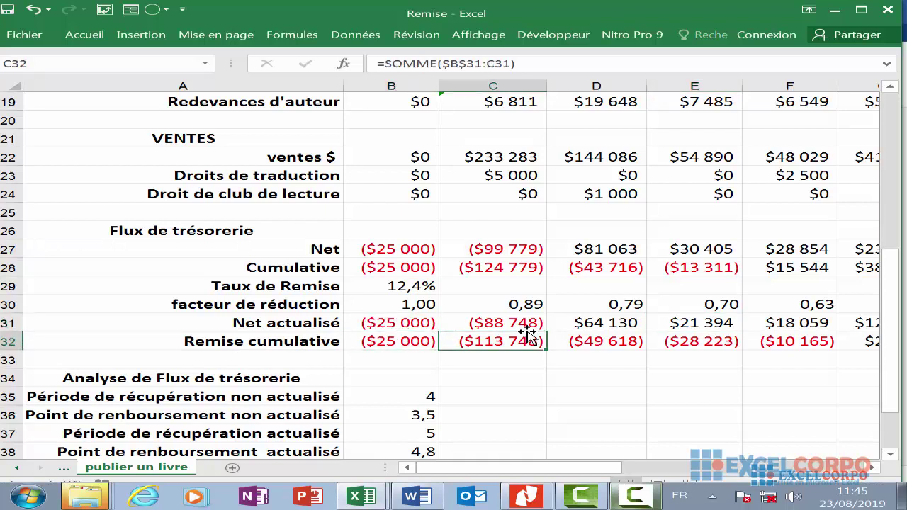
click(577, 335)
double_click(557, 341)
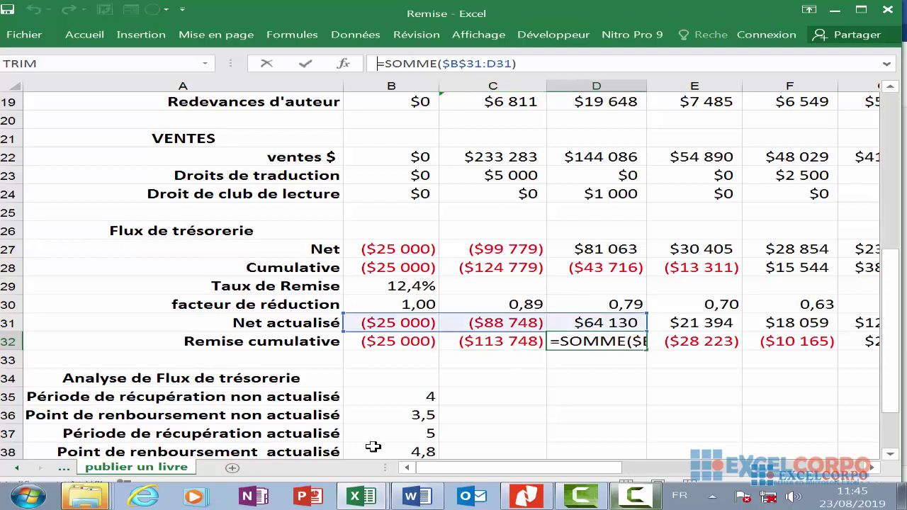
click(698, 342)
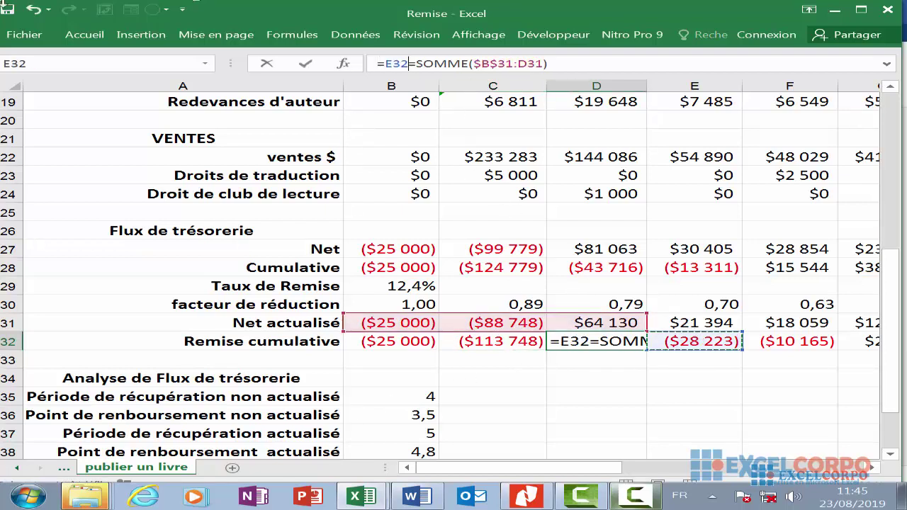
click(34, 11)
key(Return)
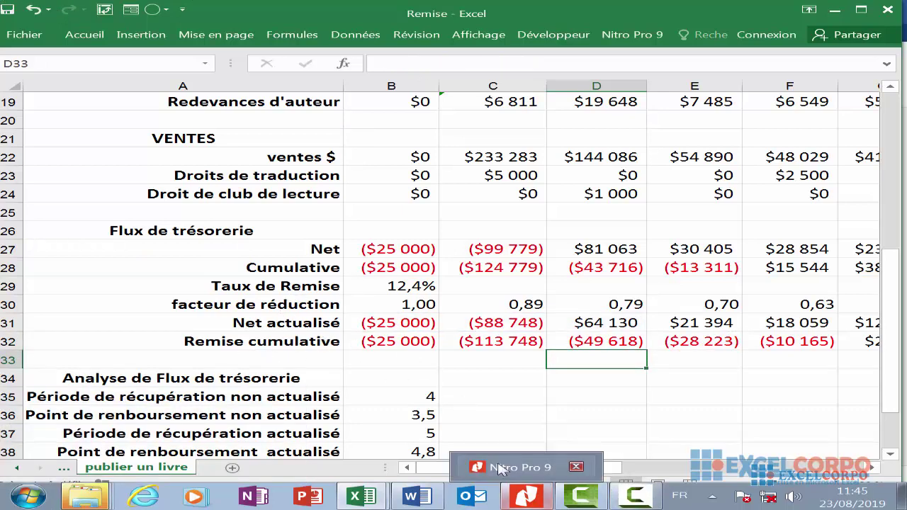
drag(452, 468, 491, 469)
click(693, 342)
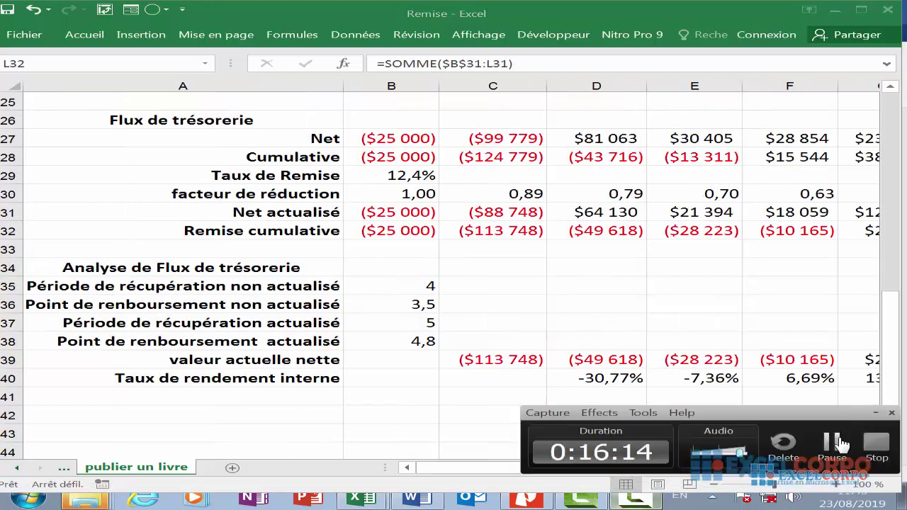
click(838, 443)
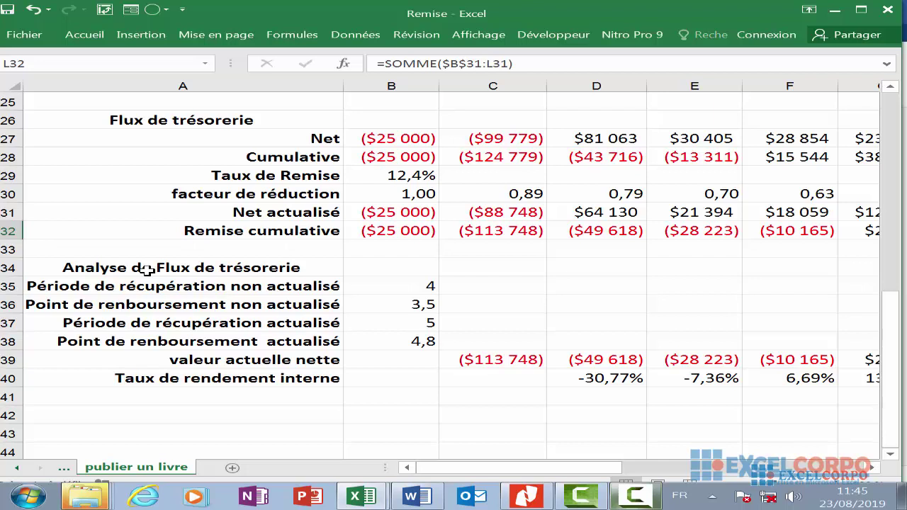
Examine the "Période de récupération non actualisé" formula in B35, tracing its C28:Z28 range, and recommit it as an array formula
click(141, 287)
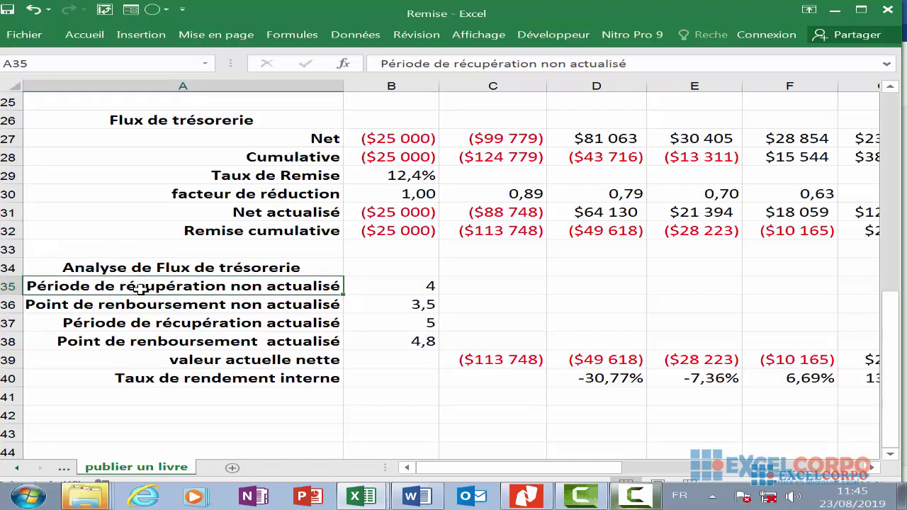
click(430, 287)
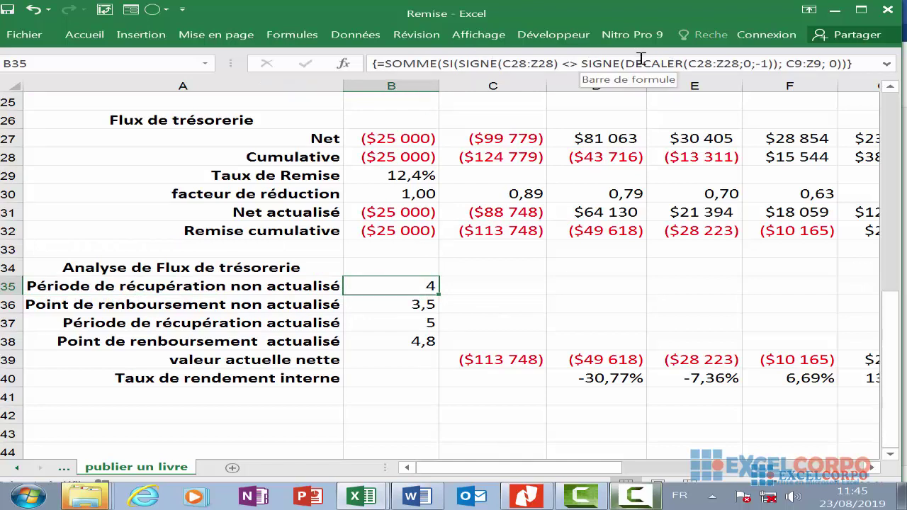
click(493, 65)
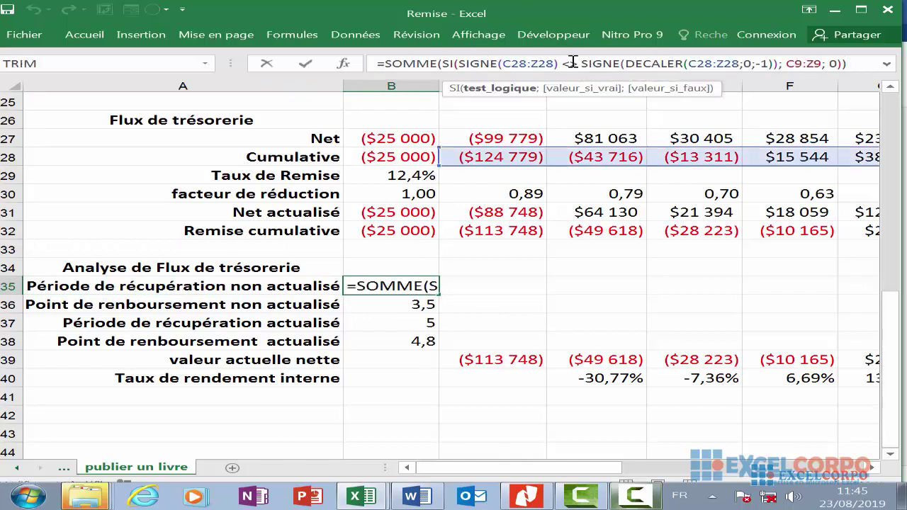
click(848, 64)
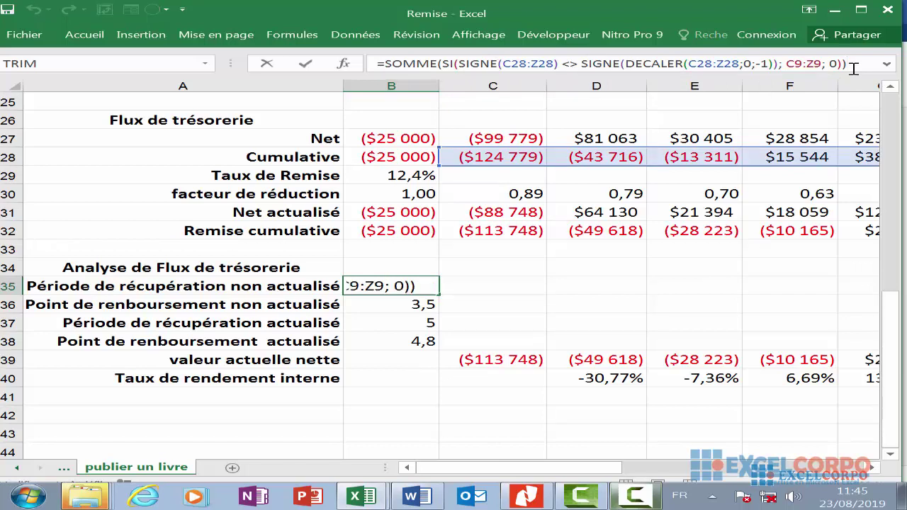
key(ctrl+shift+Return)
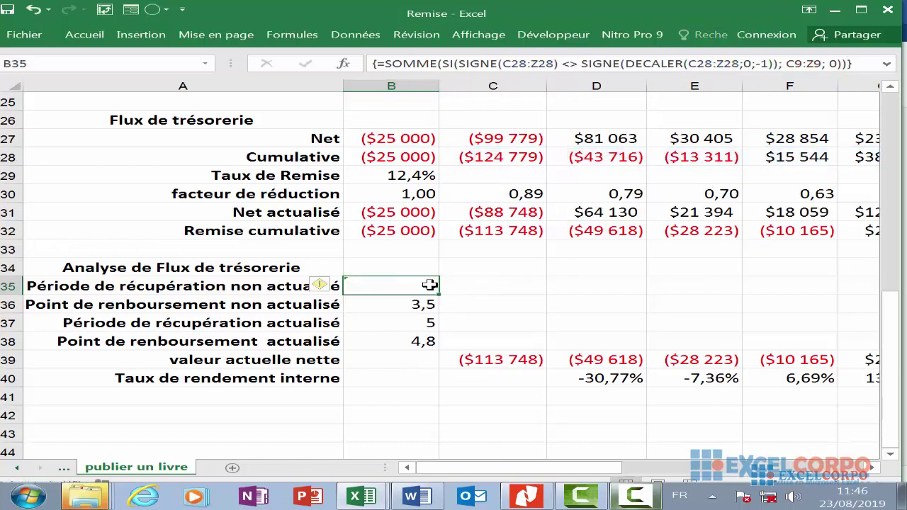
Examine the "Point de renboursement non actualisé" formula in B36 and the "Période de récupération actualisé" array formula in B37
click(473, 305)
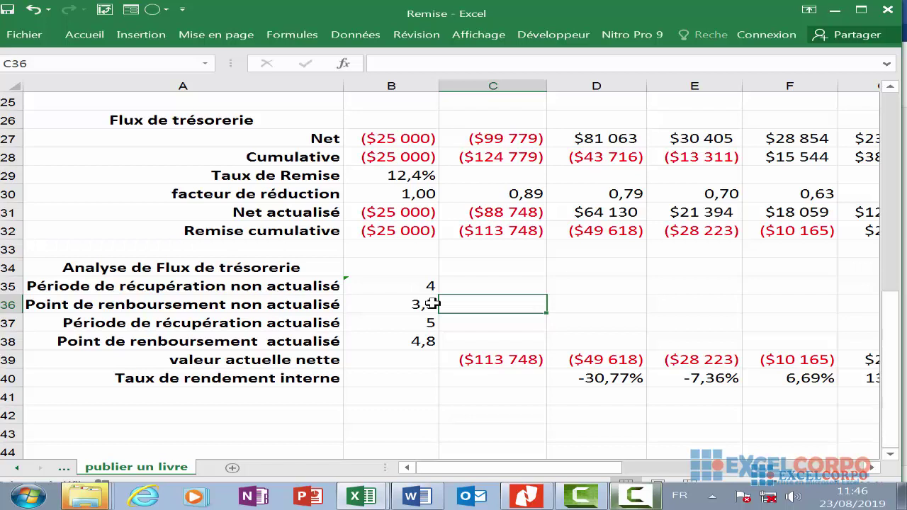
click(432, 304)
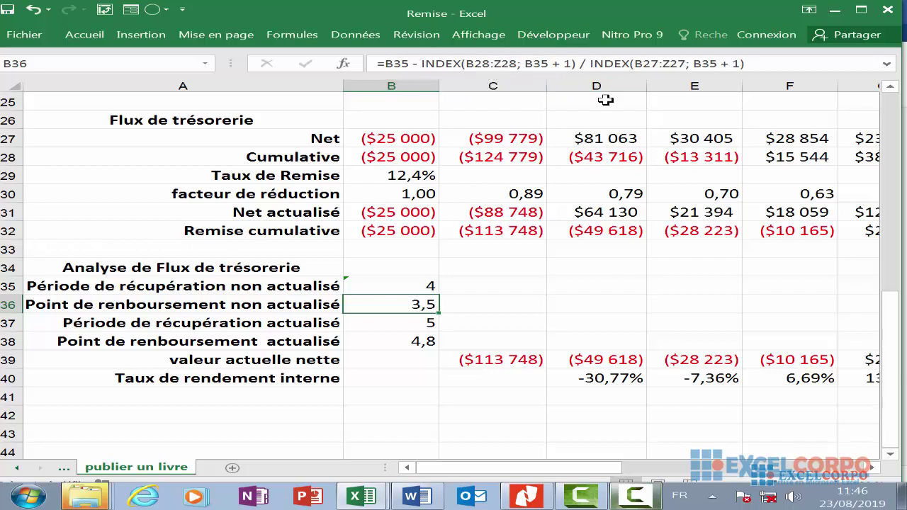
click(424, 324)
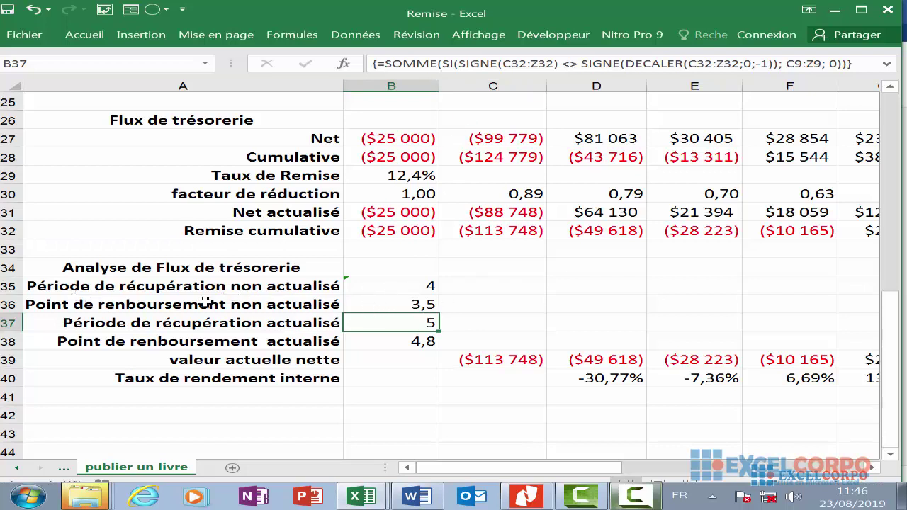
key(Down)
key(Left)
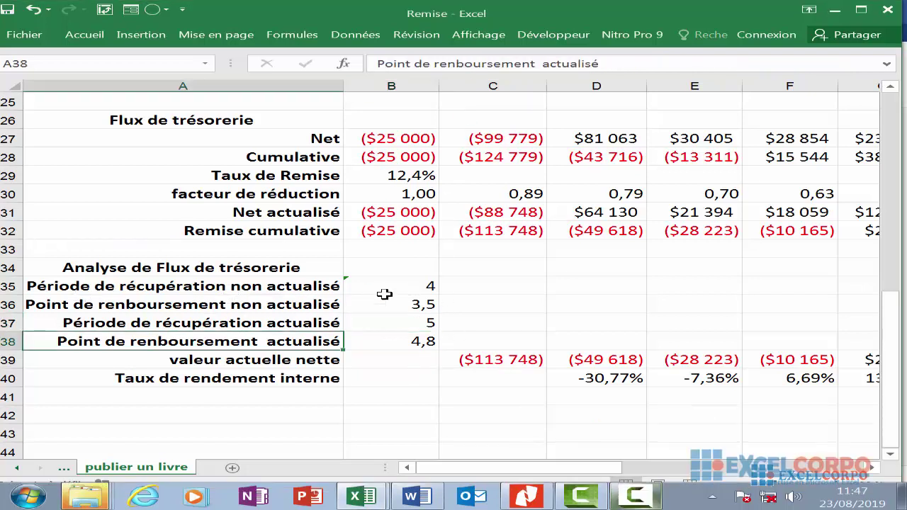
click(273, 304)
click(266, 321)
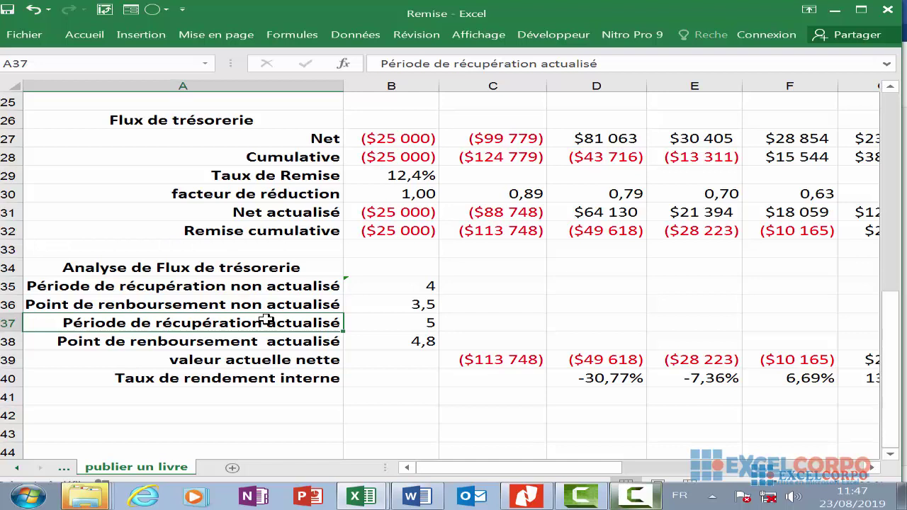
Reword the label in A38 as "Point de récuperationt actualisé", with a single space before the last word
click(211, 342)
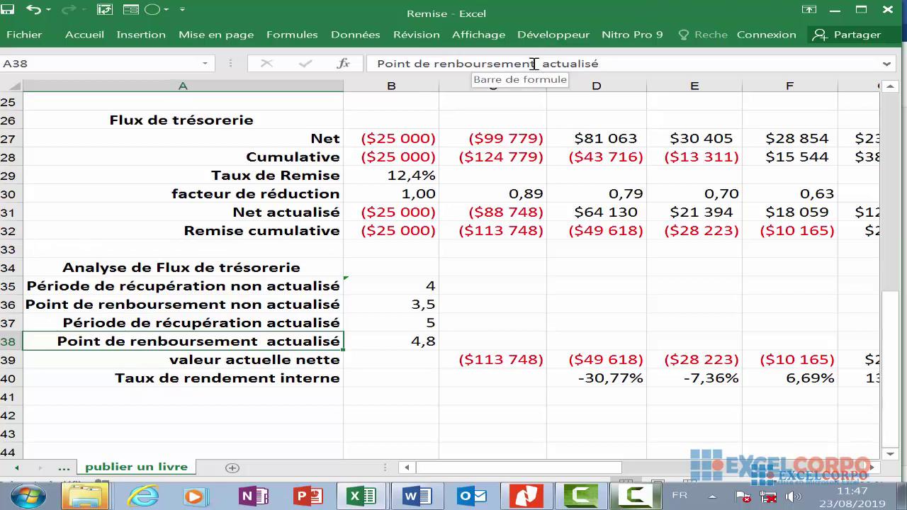
drag(534, 64, 439, 63)
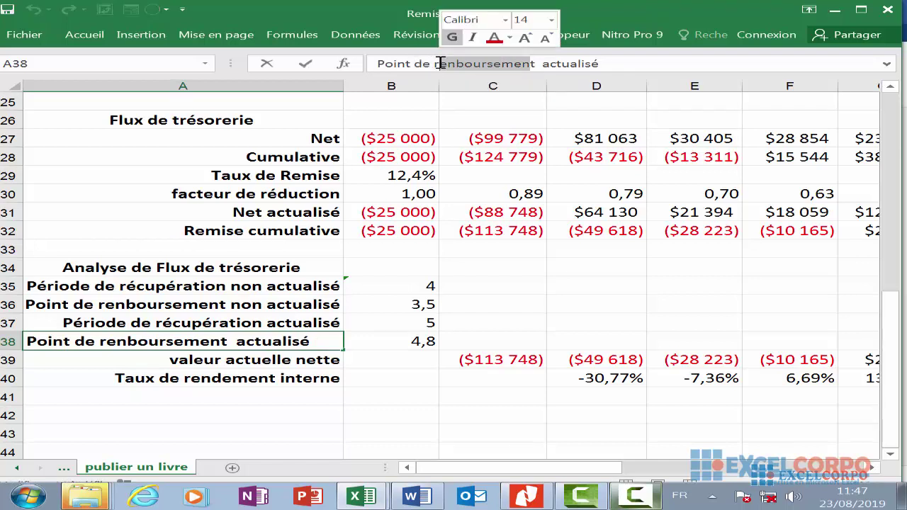
text(2)
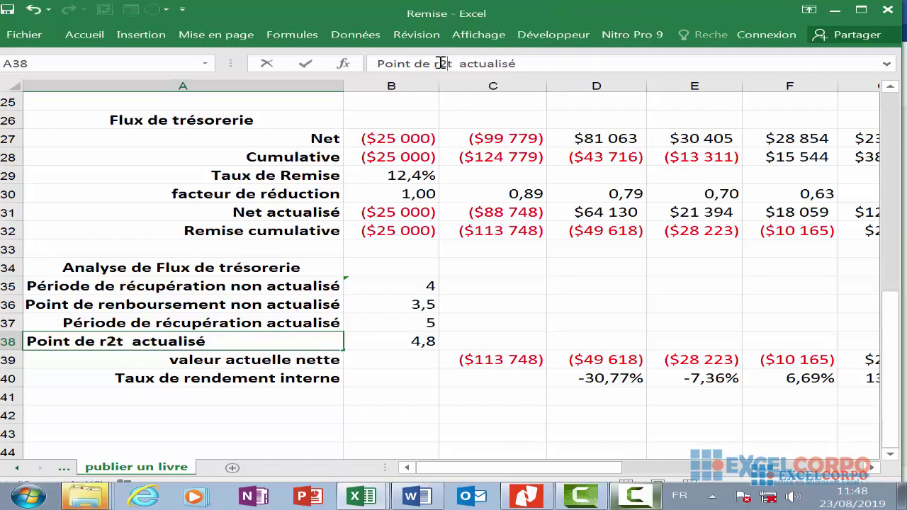
key(BackSpace)
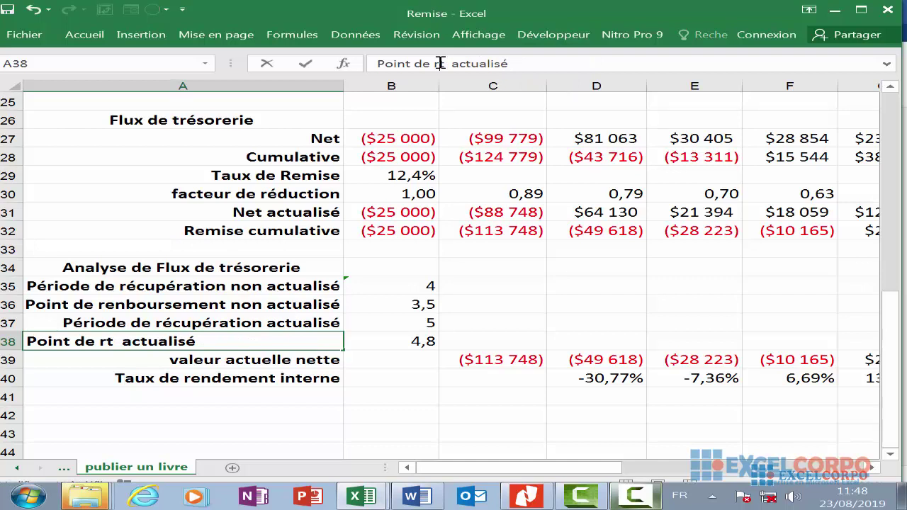
text(2)
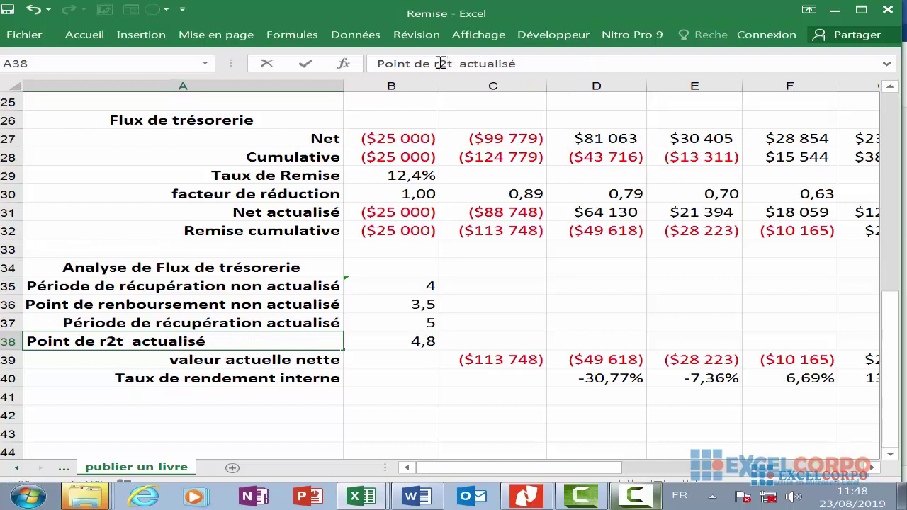
key(BackSpace)
text(écu)
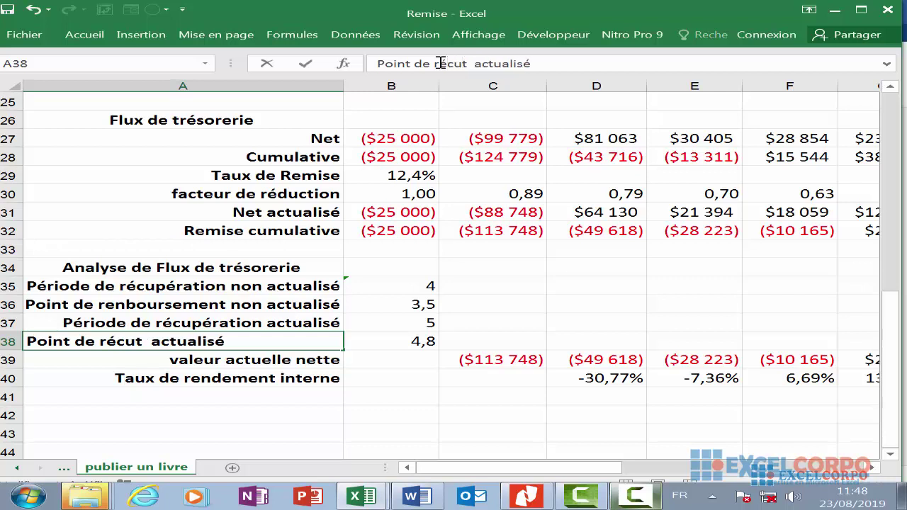
text(perqtion)
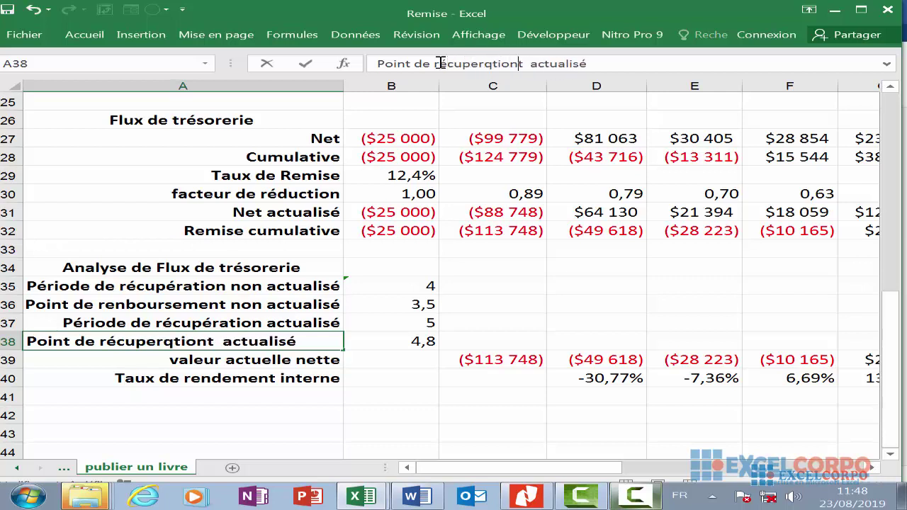
click(494, 64)
key(BackSpace)
text(a)
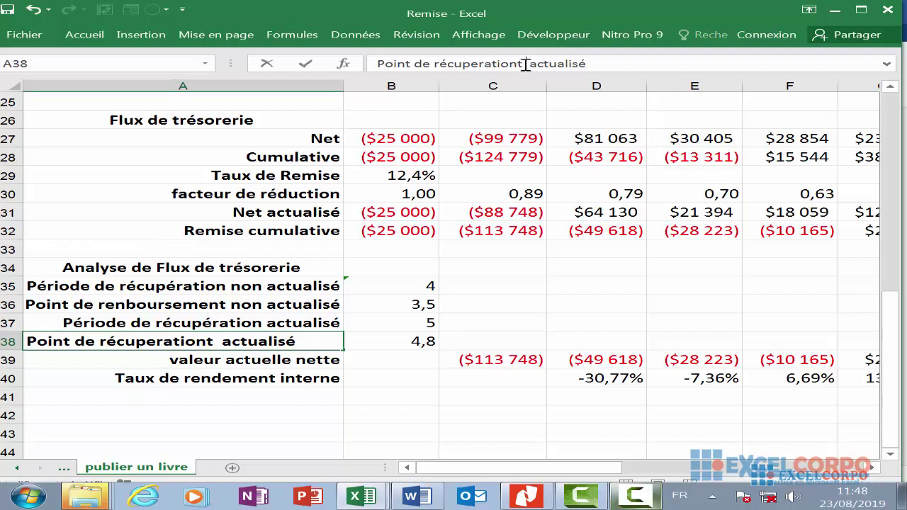
click(525, 64)
key(BackSpace)
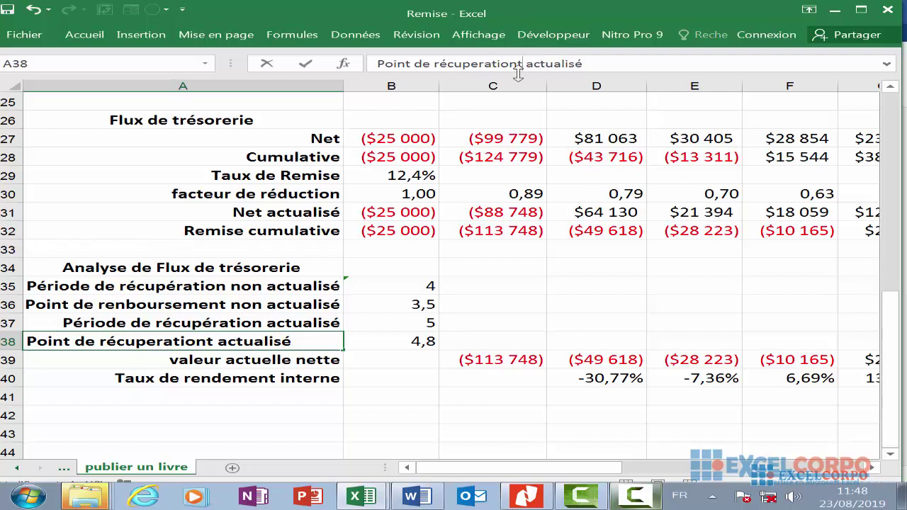
click(483, 301)
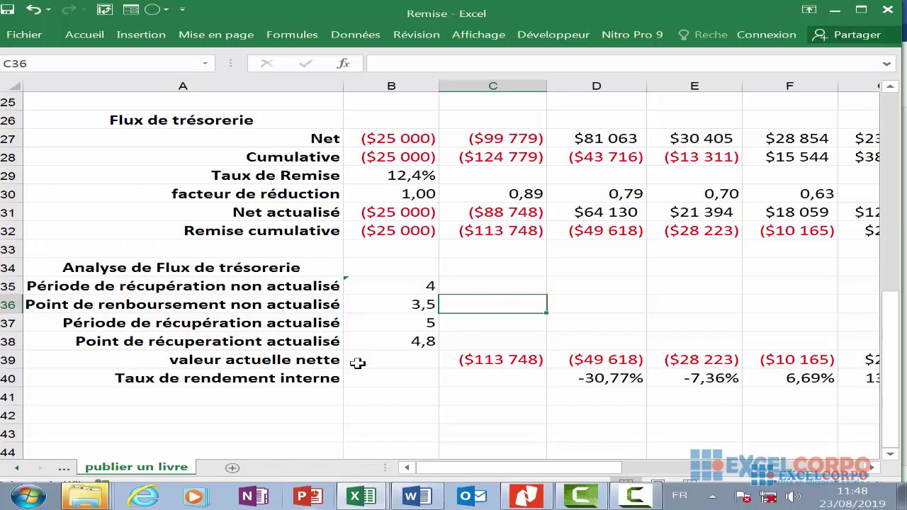
Check the "valeur actuelle nette" VAN formulas for years 1 to 3 in C39, D39 and E39
click(498, 360)
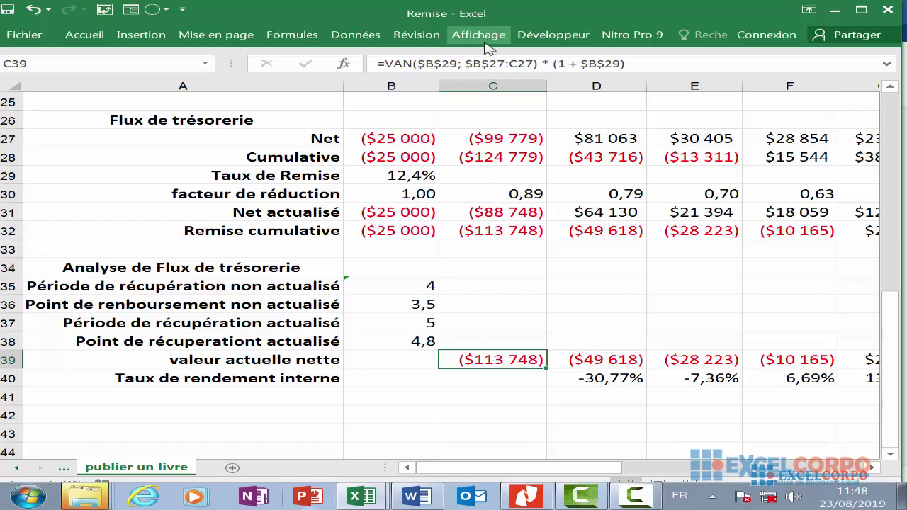
click(638, 362)
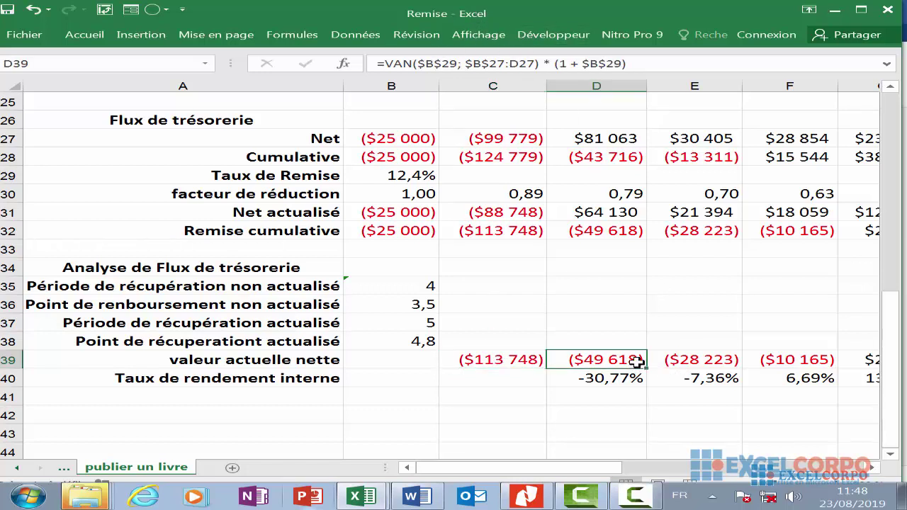
click(695, 361)
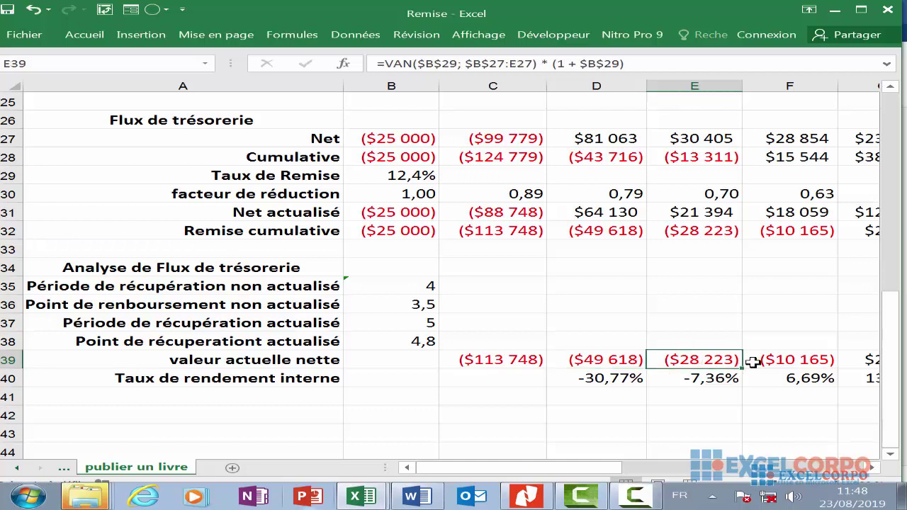
Check the "valeur actuelle nette" VAN formulas for years 4 and 5 in F39 and G39 against the year headings in row 9
click(815, 361)
click(853, 359)
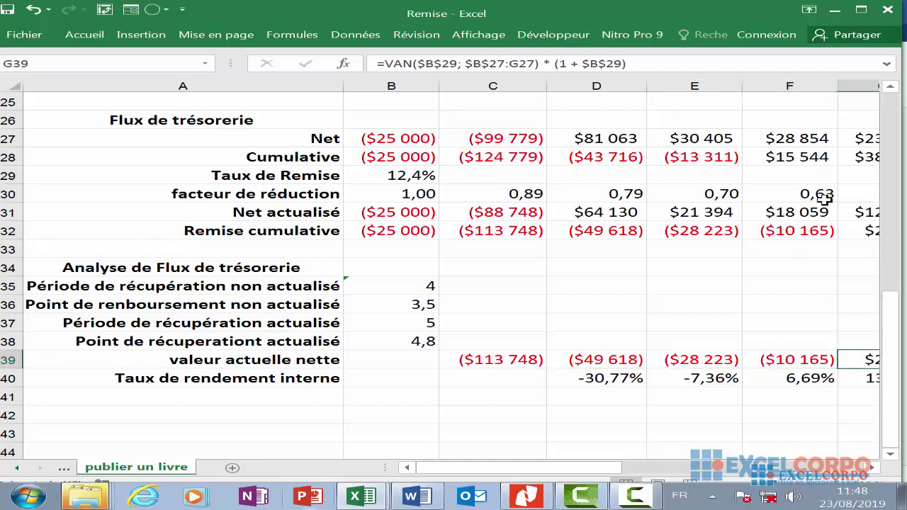
mouse_move(530, 470)
mouse_down()
mouse_move(577, 472)
mouse_move(515, 464)
mouse_up()
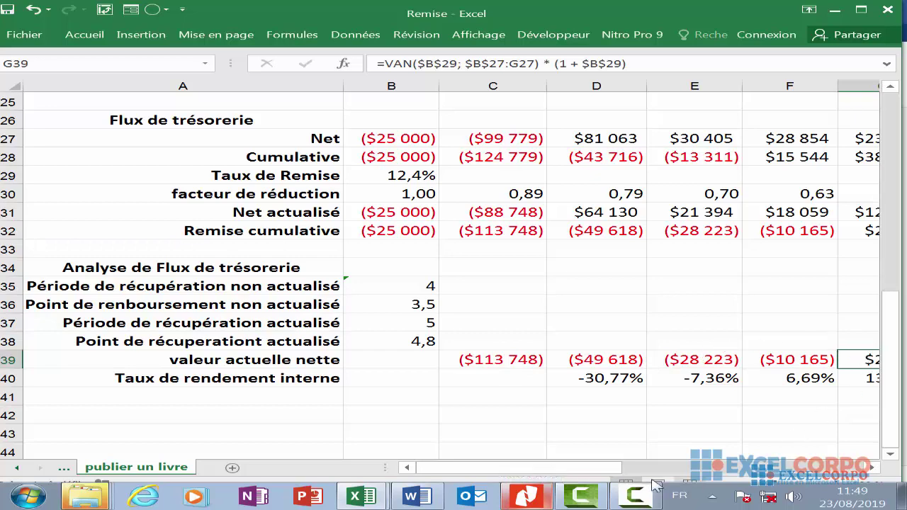
drag(593, 470, 628, 473)
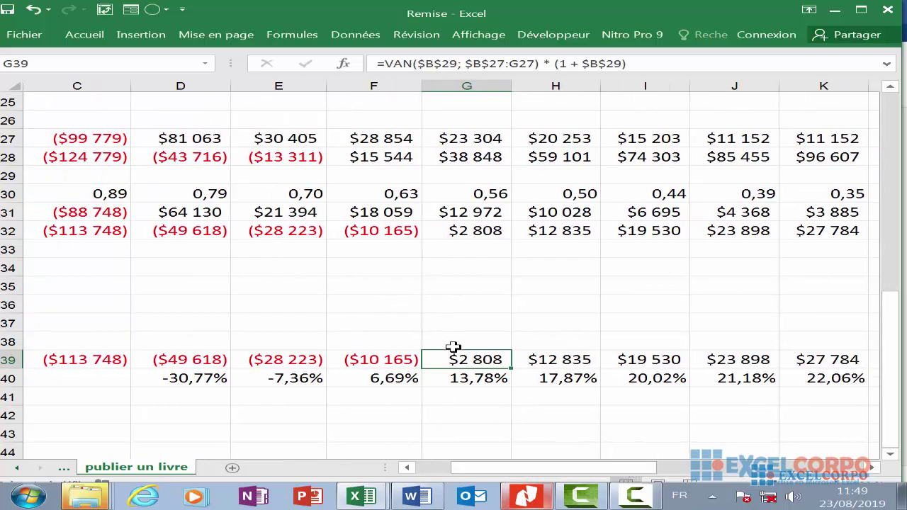
scroll(488, 324, up, 4)
scroll(489, 324, up, 2)
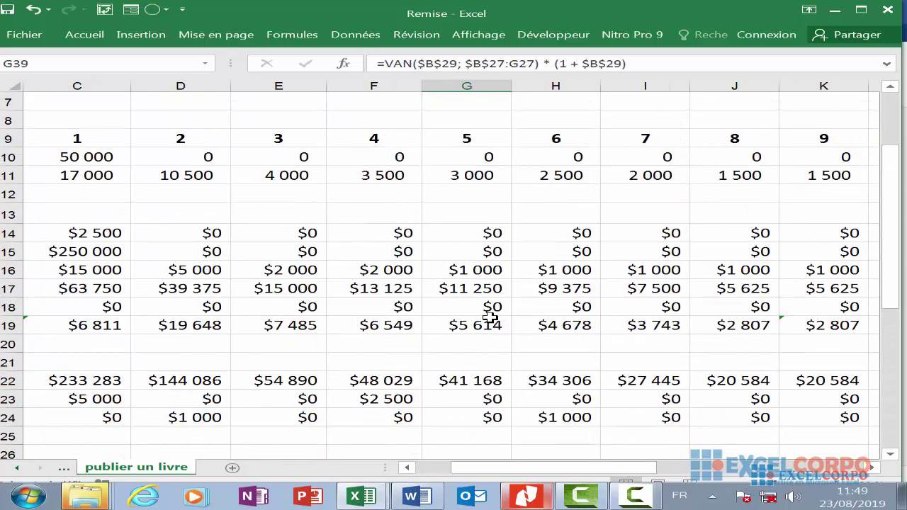
scroll(489, 325, down, 6)
Check the VAN formulas for years 6 to 9 in H39:K39, along with the TRI formulas in J40 and I40
click(549, 359)
click(643, 361)
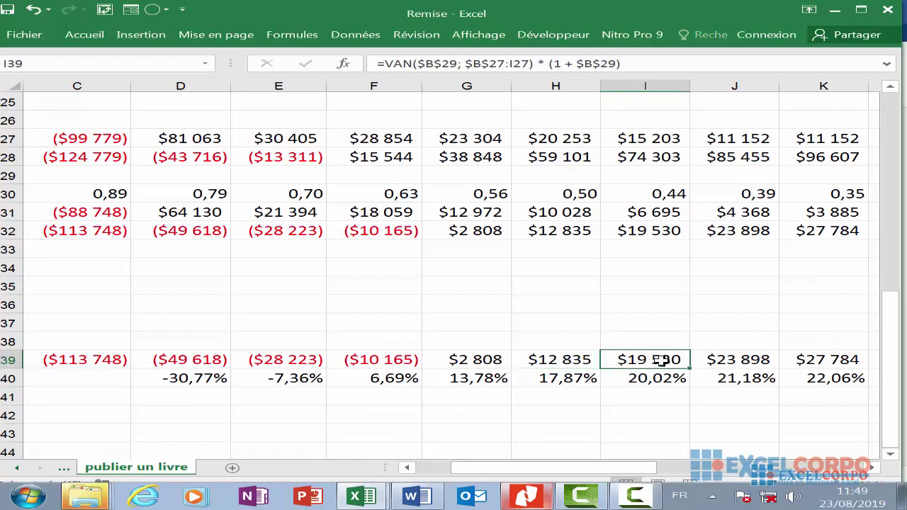
click(750, 360)
click(853, 358)
click(715, 371)
click(624, 374)
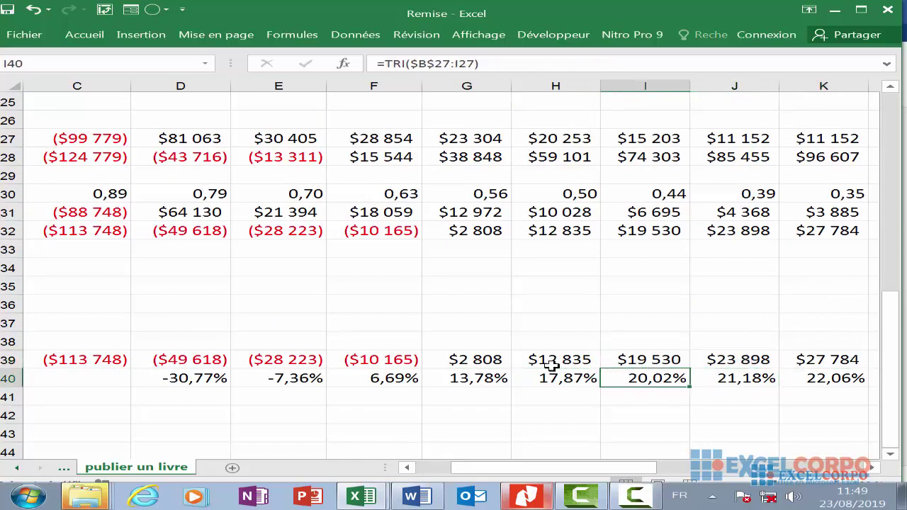
click(520, 362)
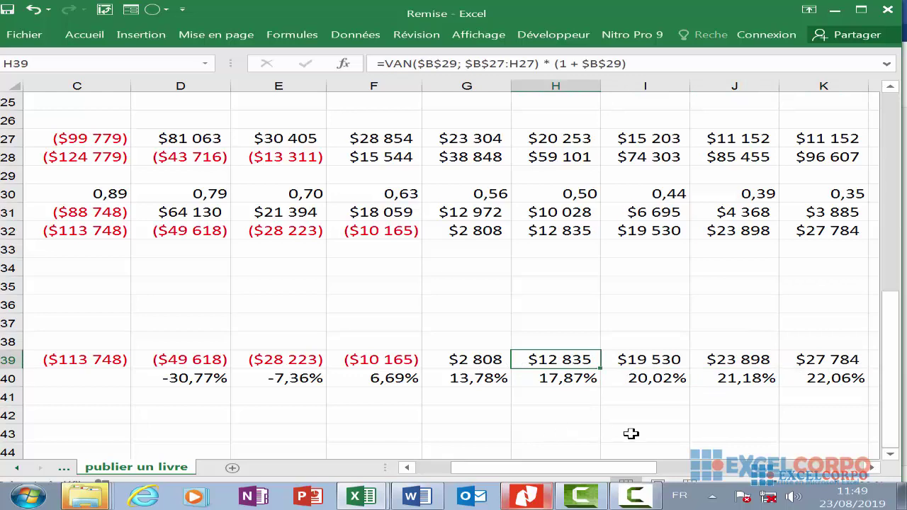
Examine the "Taux de rendement interne" TRI formula for year 2 in D40, tracing its B27:D27 values and its -0,1 estimate argument
drag(528, 473, 493, 473)
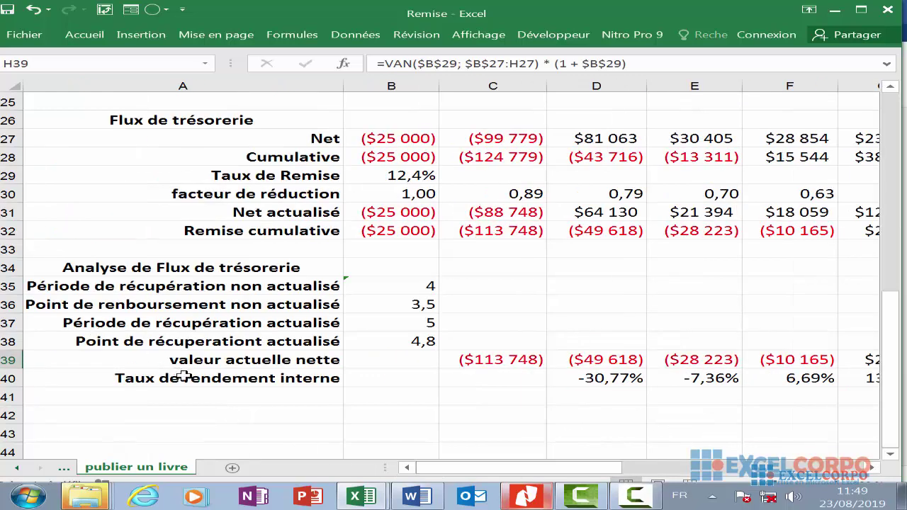
click(206, 379)
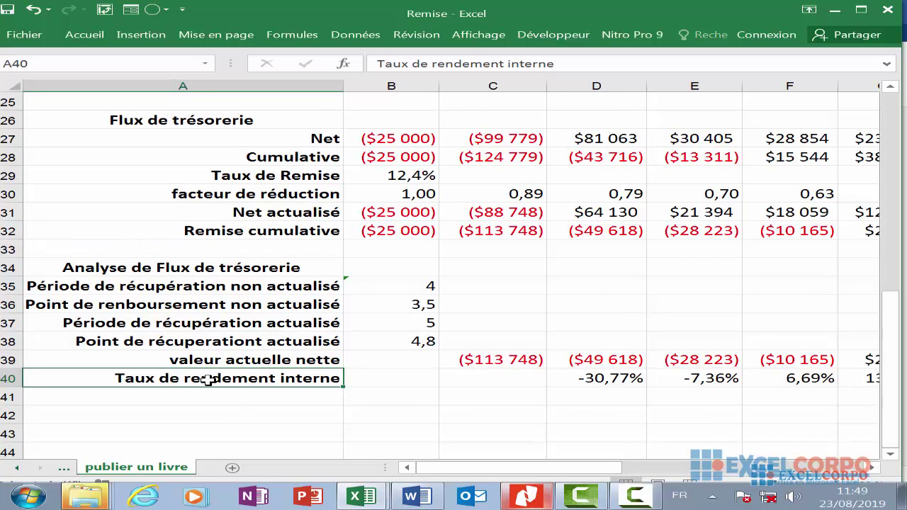
click(521, 380)
click(623, 380)
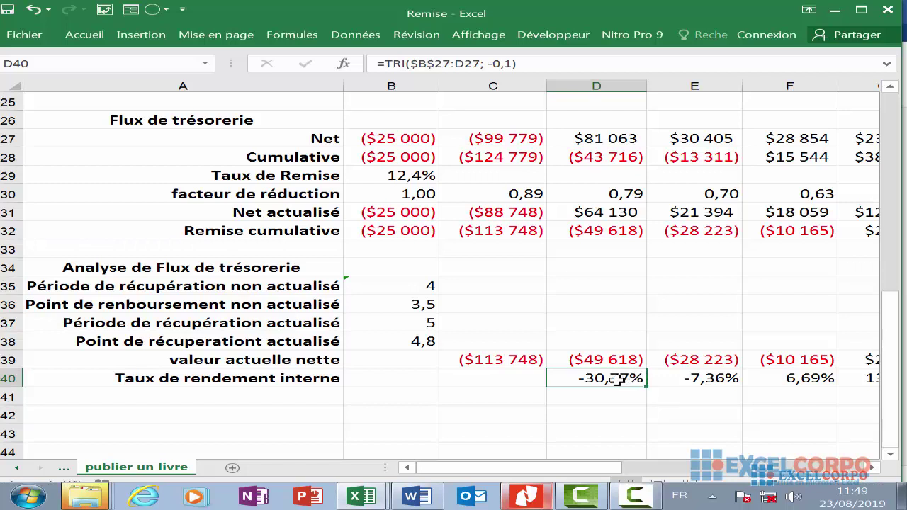
click(430, 60)
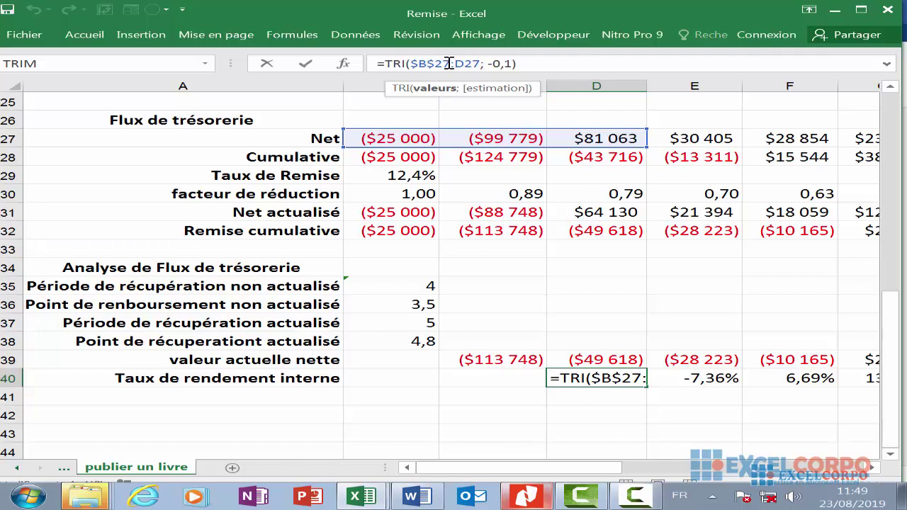
click(500, 63)
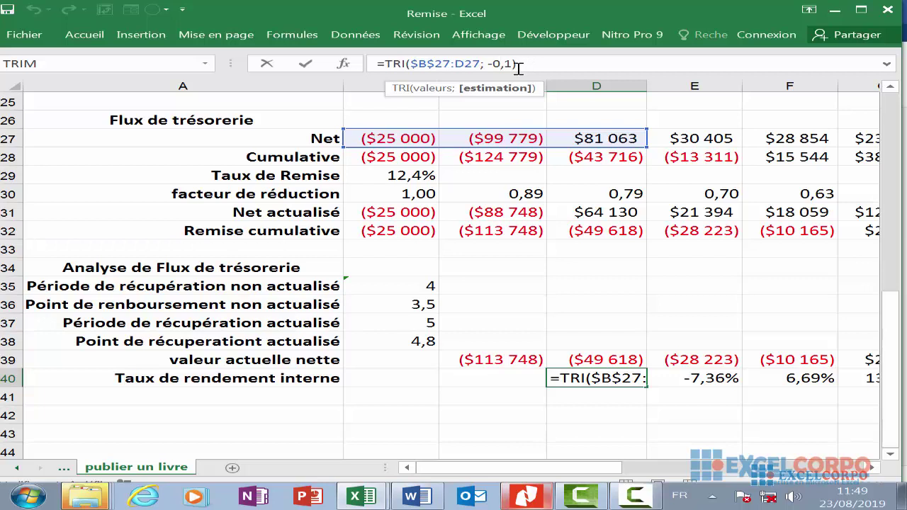
click(522, 63)
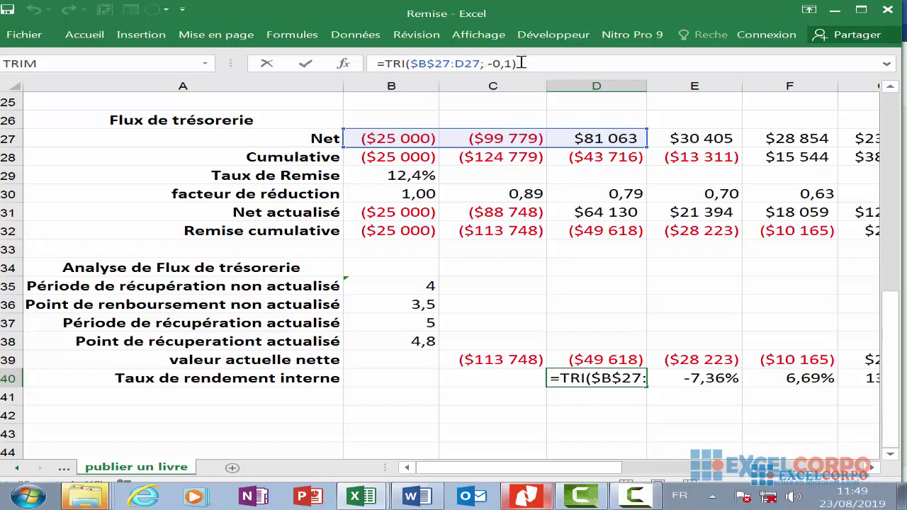
key(Return)
Examine the TRI formulas for years 3 and 4 in E40 and F40, tracing their net cash flow ranges in row 27
click(710, 379)
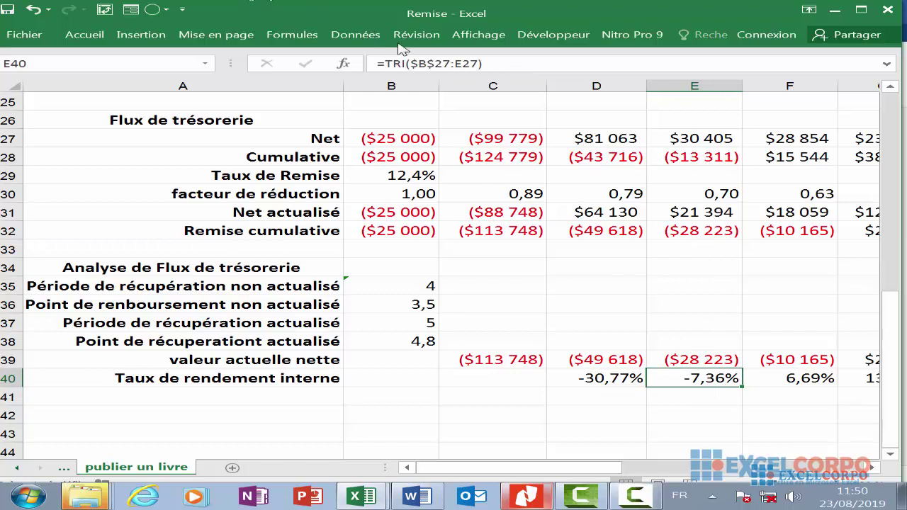
click(441, 63)
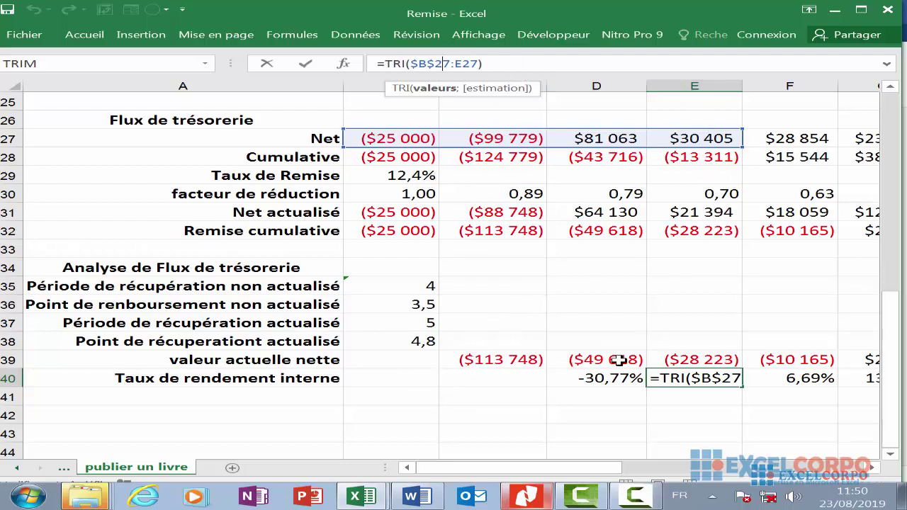
click(507, 59)
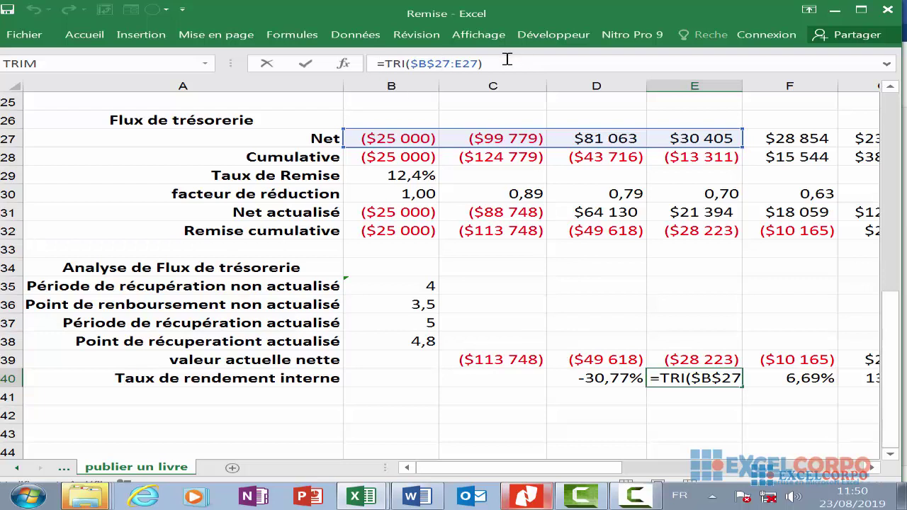
key(Return)
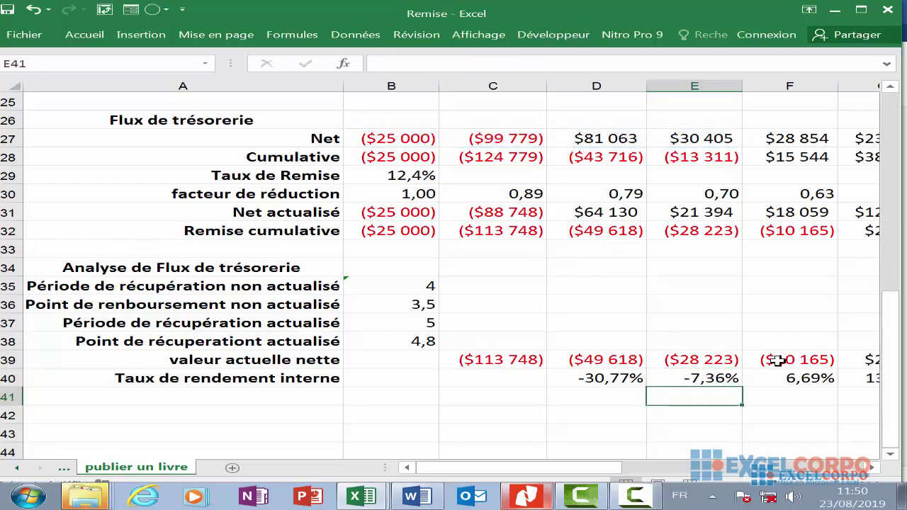
click(806, 378)
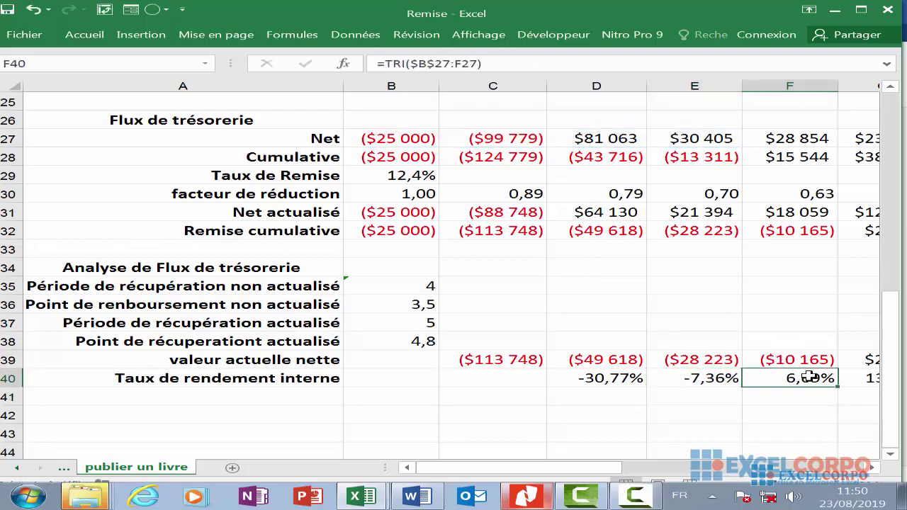
click(443, 64)
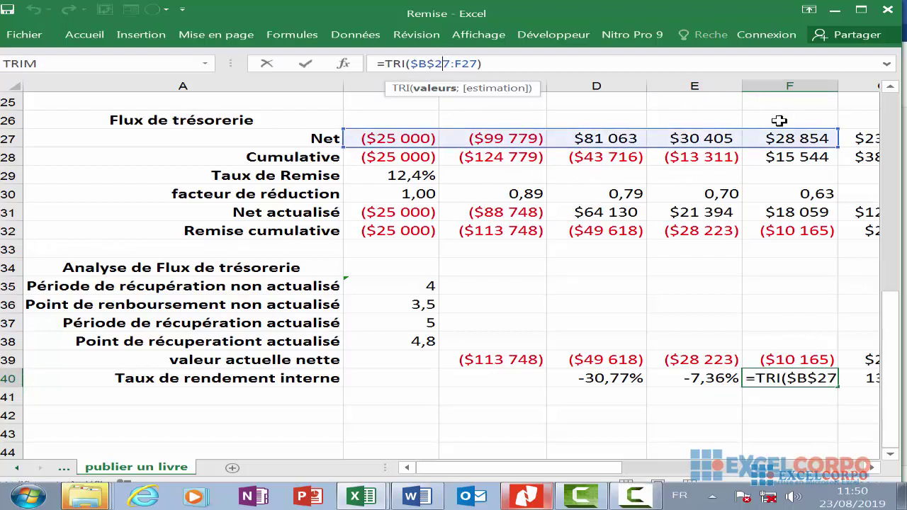
click(518, 58)
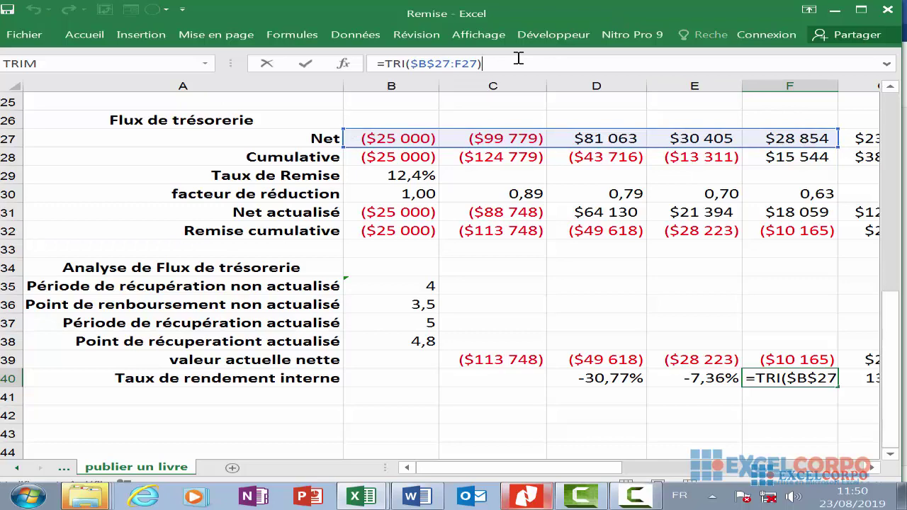
key(Return)
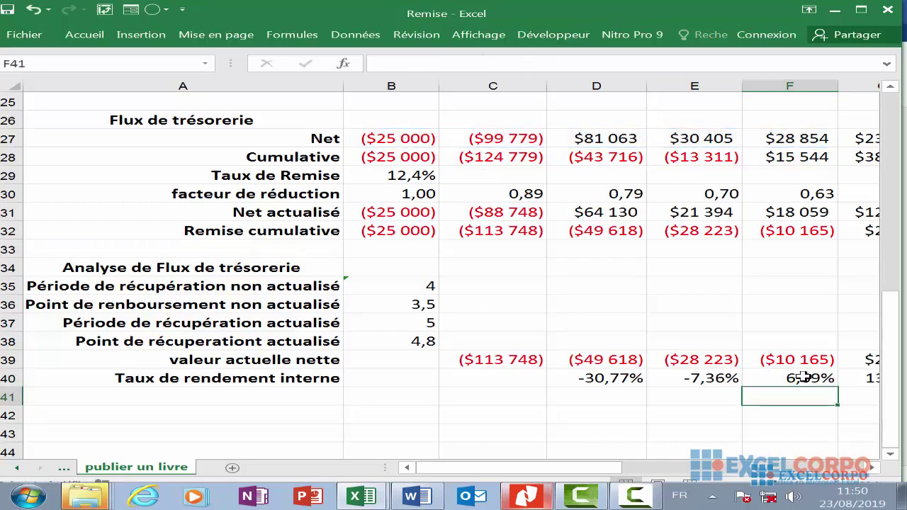
Try the TRI formula in D40 without its -0,1 estimate argument, leaving only the range $B$27:D27
scroll(790, 377, right, 4)
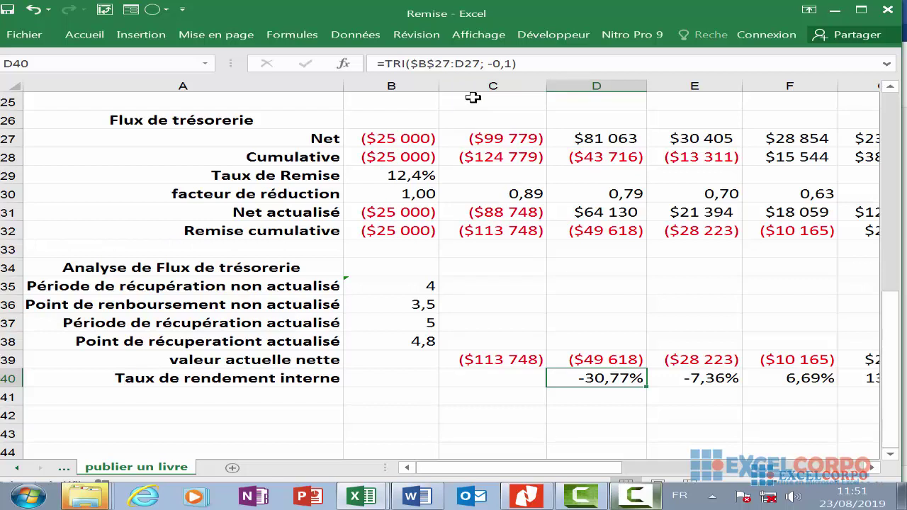
click(506, 65)
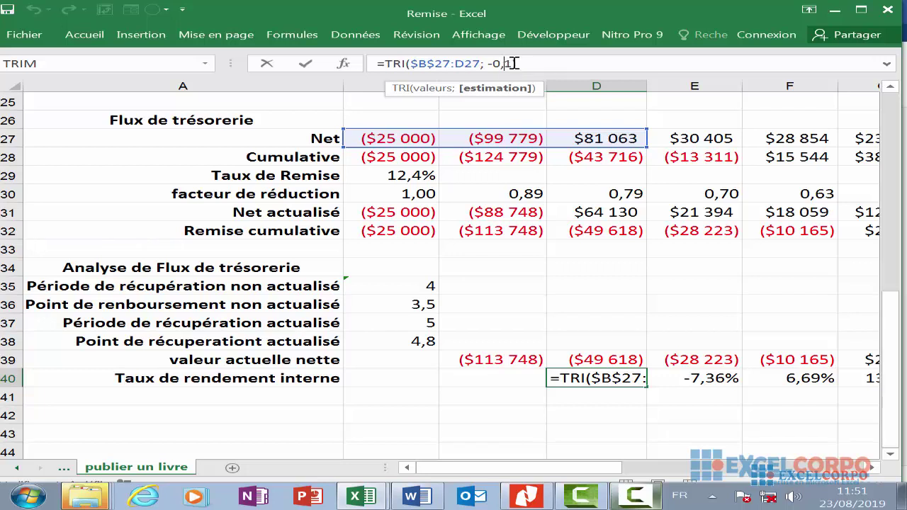
key(BackSpace)
key(BackSpace)
key(BackSpace)
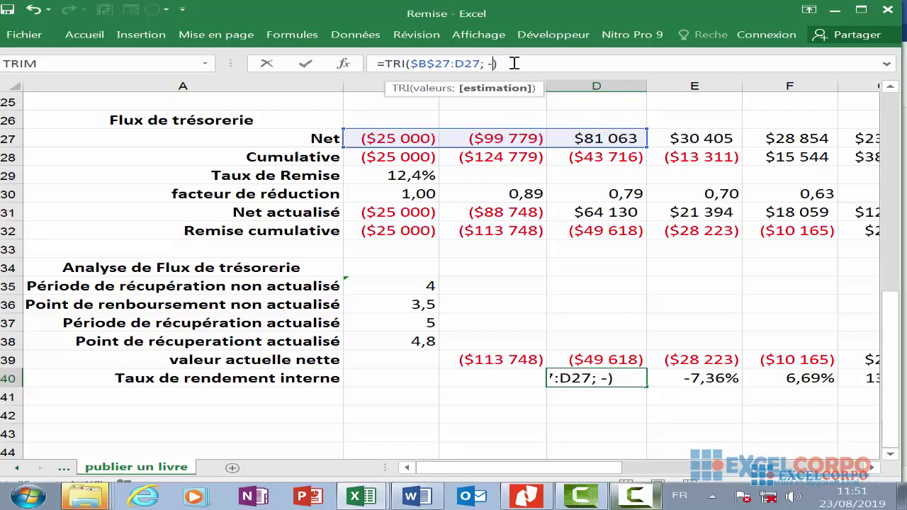
key(BackSpace)
key(BackSpace)
key(BackSpace)
key(Home)
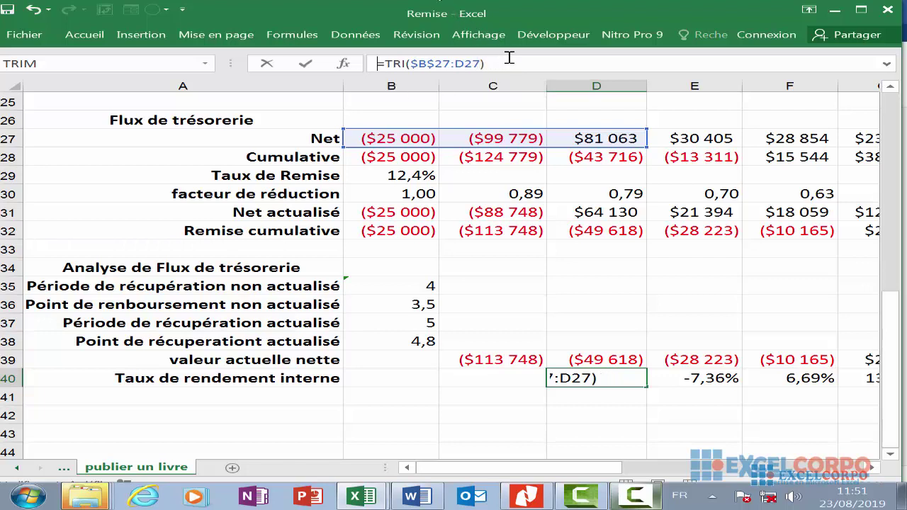
click(509, 63)
key(Return)
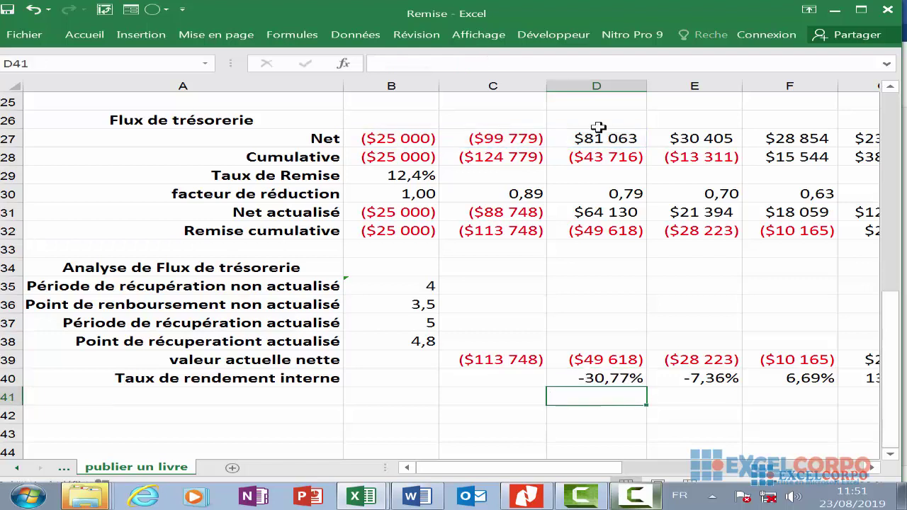
Undo the change to the D40 formula, restoring the -0,1 estimate, and recommit =TRI($B$27:D27; -0,1)
click(609, 375)
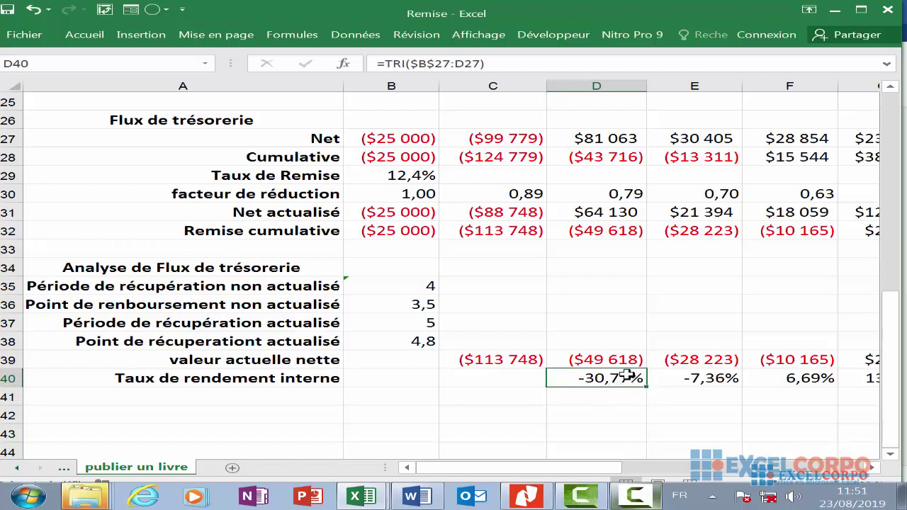
click(33, 9)
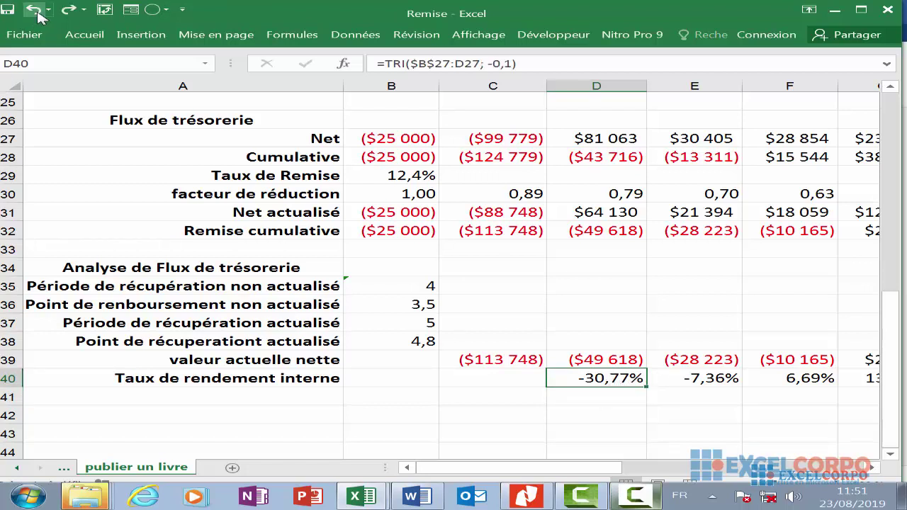
click(535, 64)
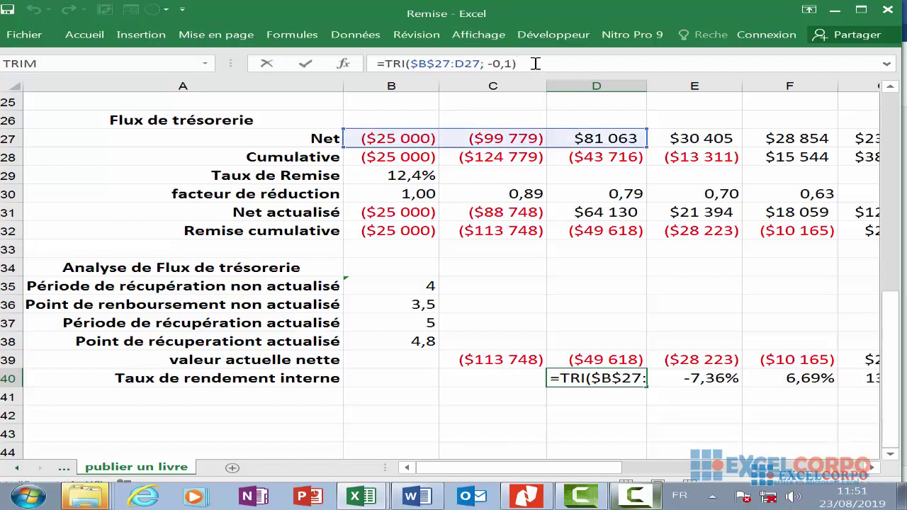
key(Return)
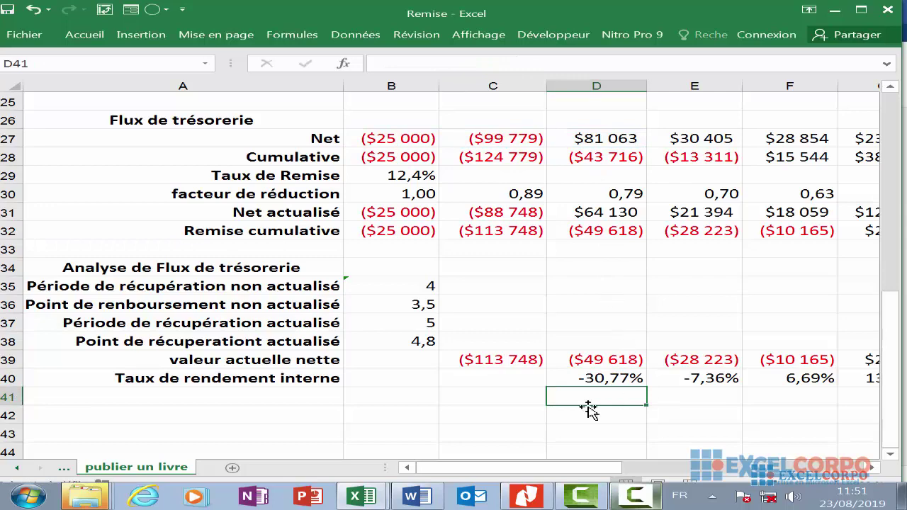
click(624, 378)
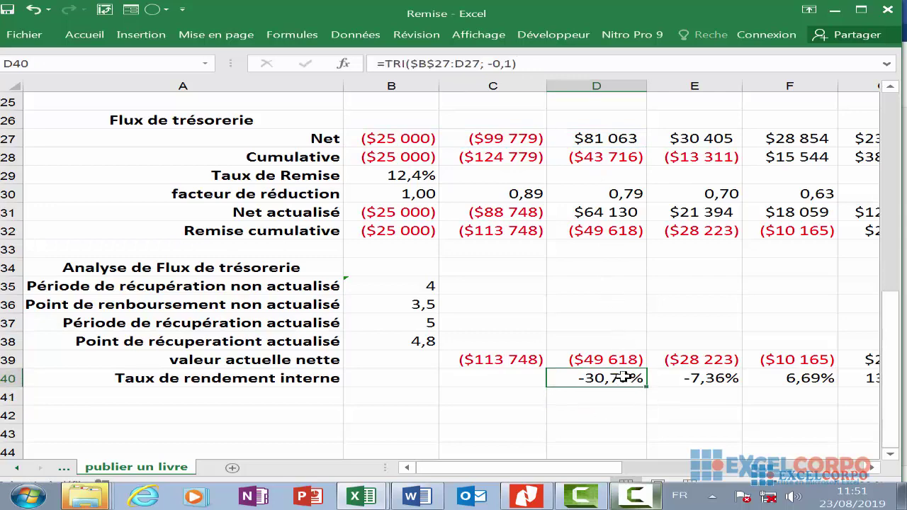
Review the whole model again, from the unit constants and operating costs through sales and cash flows to the cash flow analysis
scroll(443, 282, down, 2)
scroll(444, 283, up, 4)
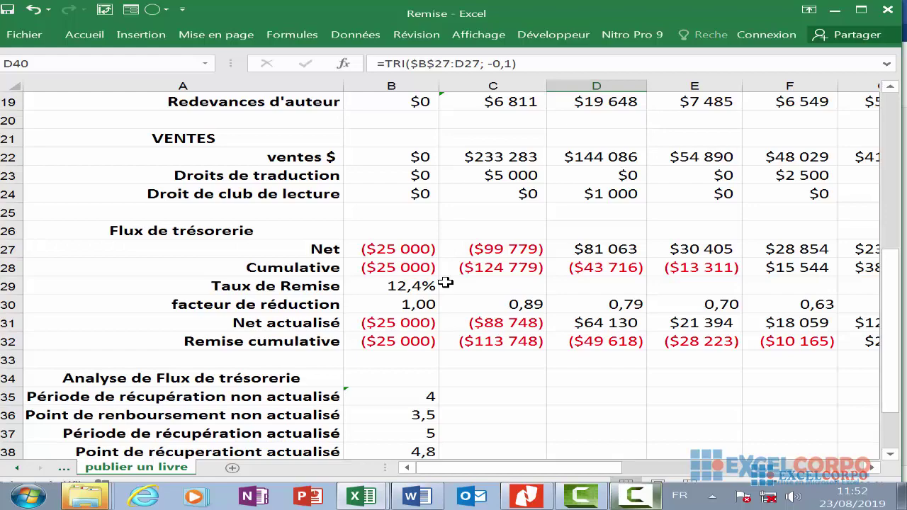
scroll(445, 282, up, 6)
scroll(445, 282, down, 5)
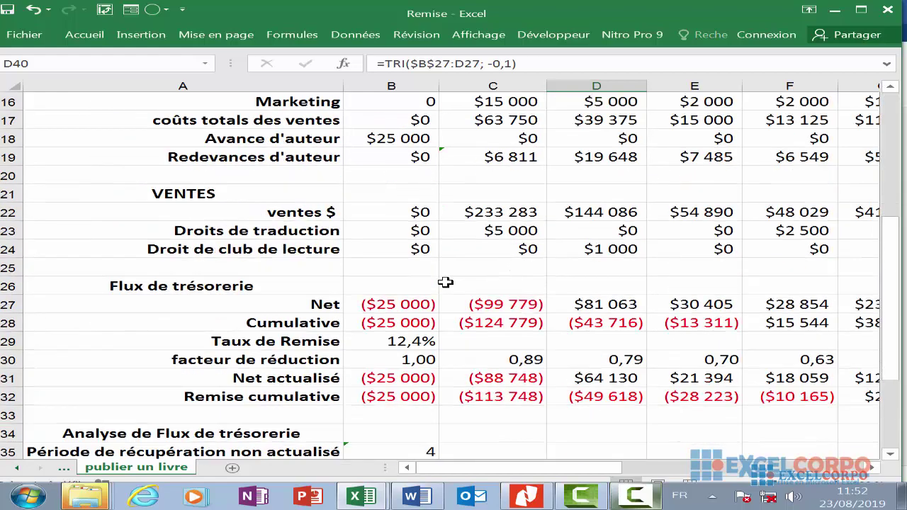
scroll(445, 282, up, 2)
scroll(446, 282, down, 11)
scroll(447, 282, up, 14)
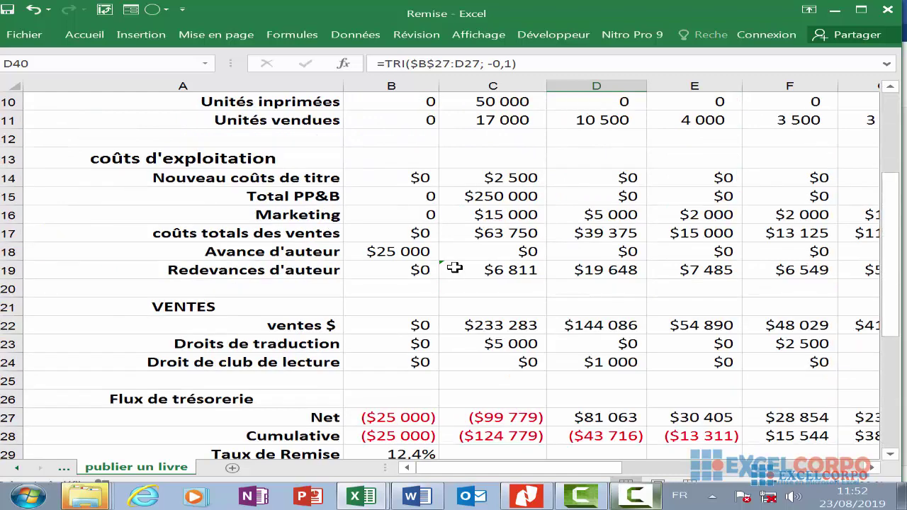
scroll(454, 267, down, 8)
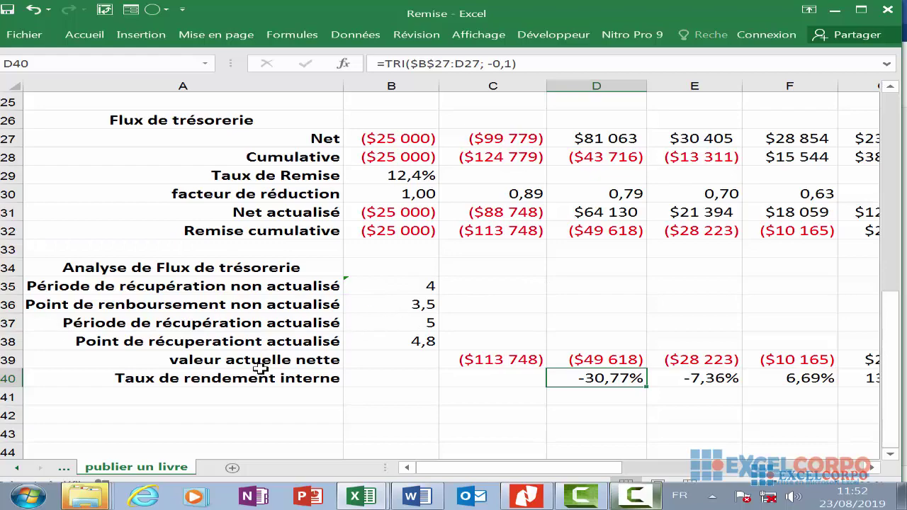
scroll(308, 348, up, 1)
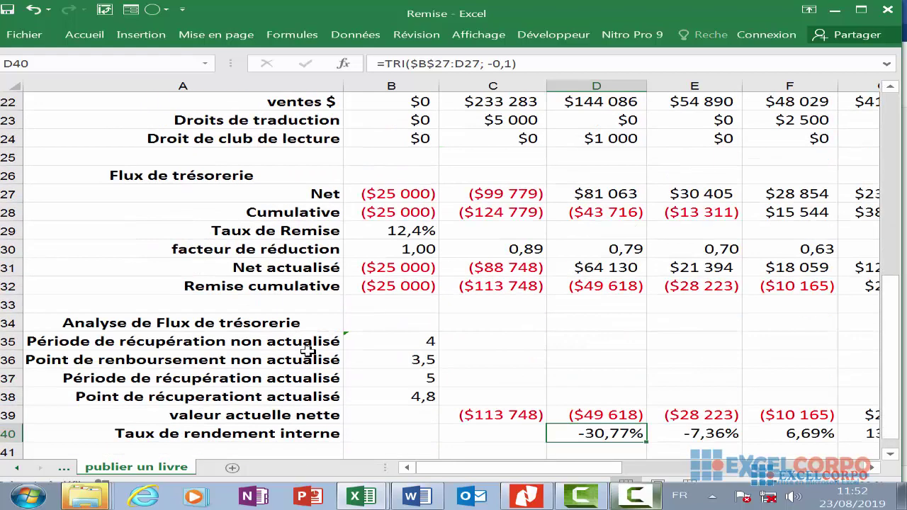
scroll(313, 349, up, 3)
scroll(313, 349, up, 4)
scroll(376, 267, down, 5)
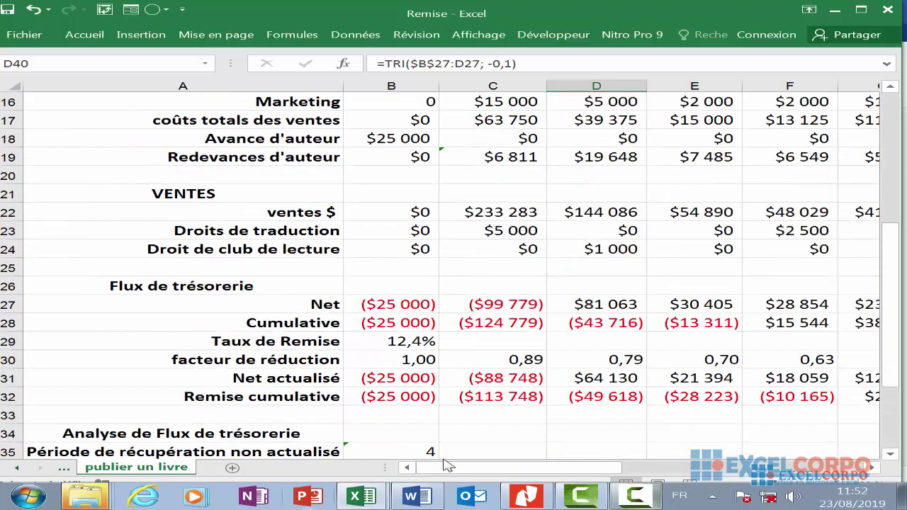
drag(447, 472, 542, 473)
scroll(364, 365, up, 5)
scroll(379, 343, down, 5)
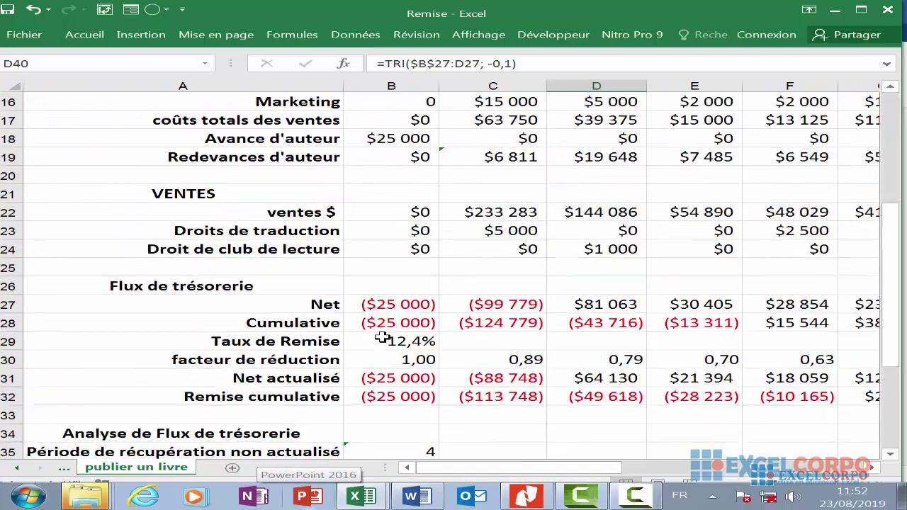
mouse_move(510, 469)
mouse_down()
mouse_move(567, 473)
mouse_move(510, 473)
mouse_up()
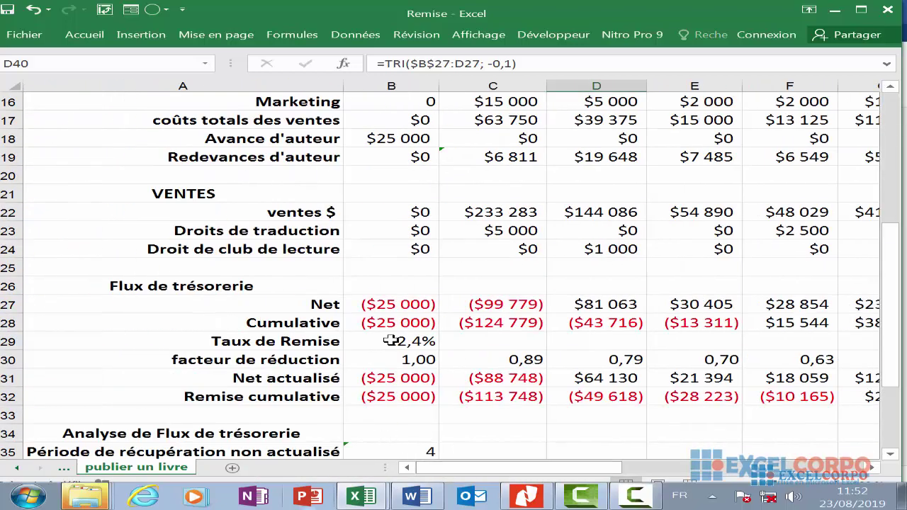
scroll(376, 341, up, 4)
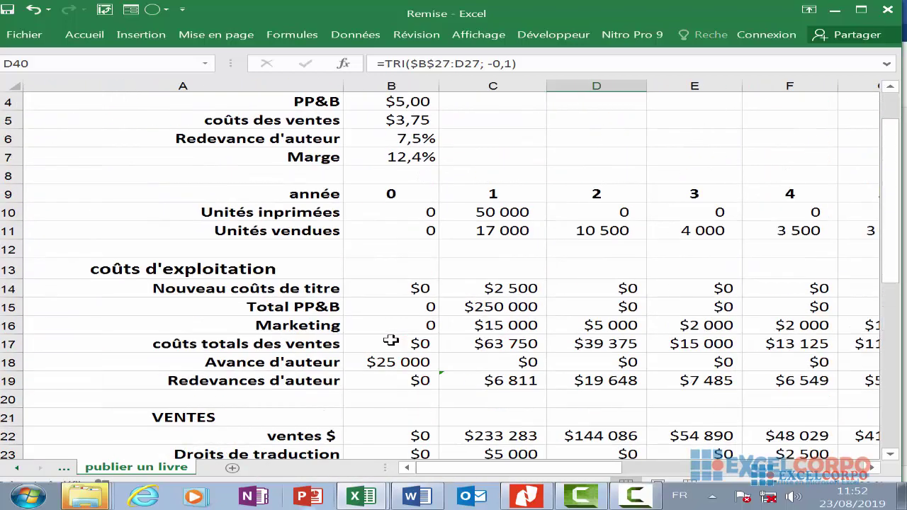